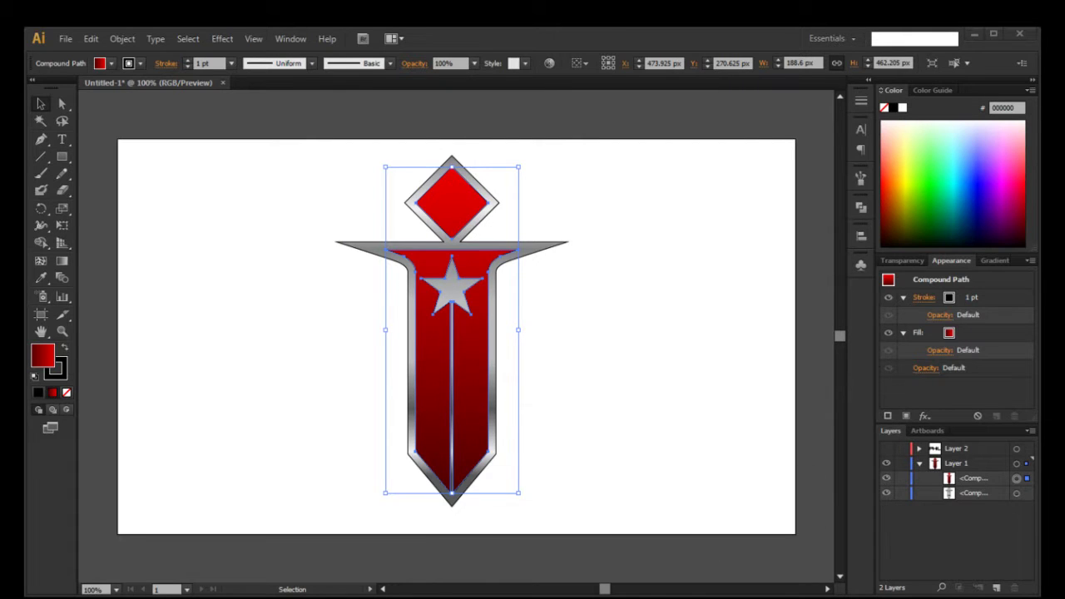
left_click_drag(733, 485, 747, 496)
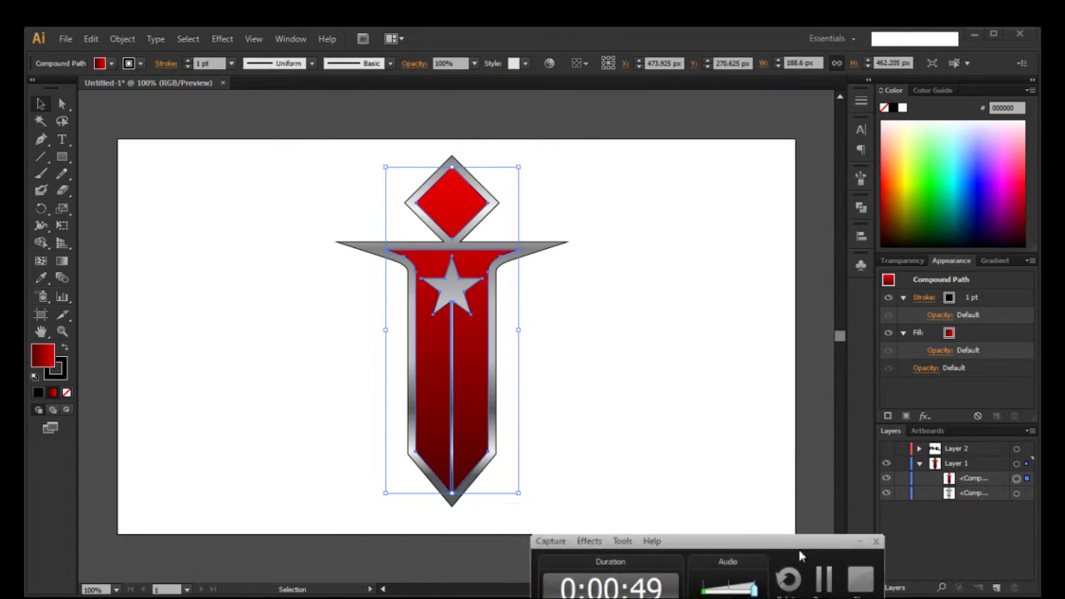
left_click_drag(865, 598, 872, 511)
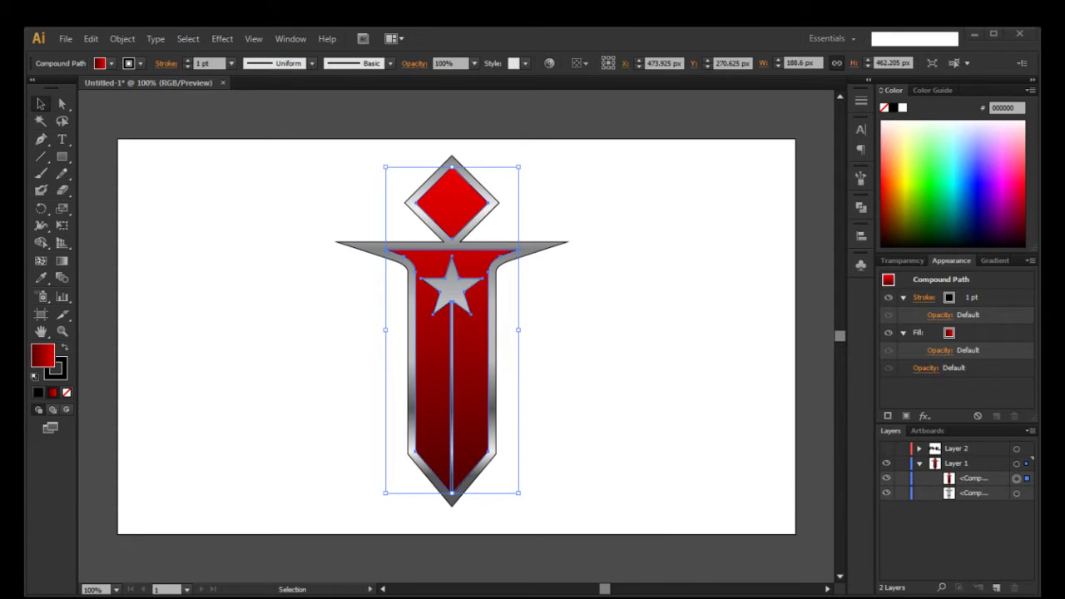
Examine the sword logo's red inner shape and metallic frame up close, each one selected separately and both together.
left_click(355, 343)
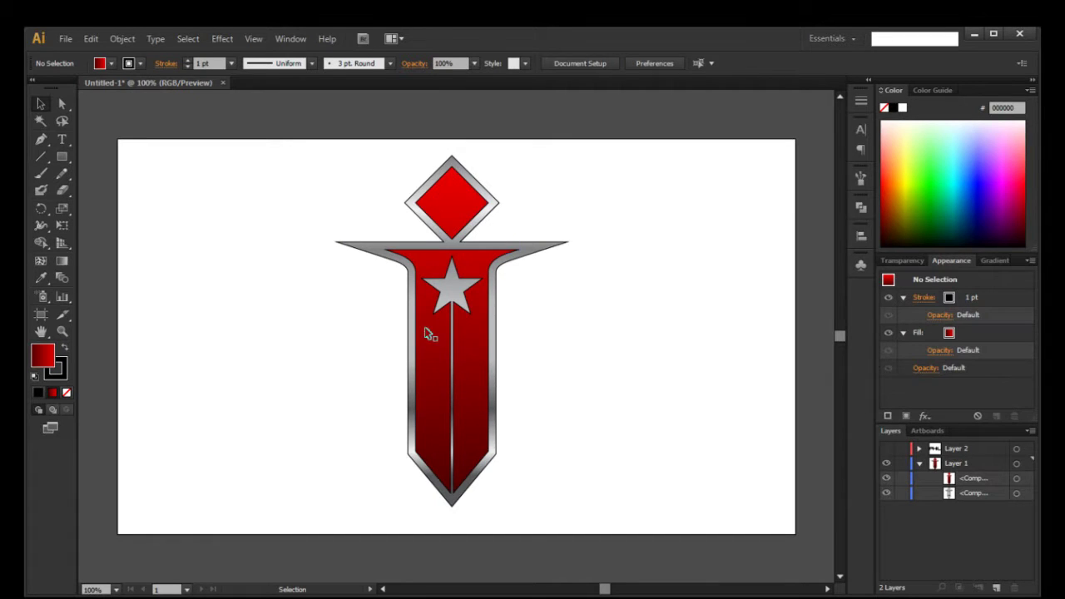
left_click(475, 345)
scroll(475, 344, "up", 1)
left_click(572, 278)
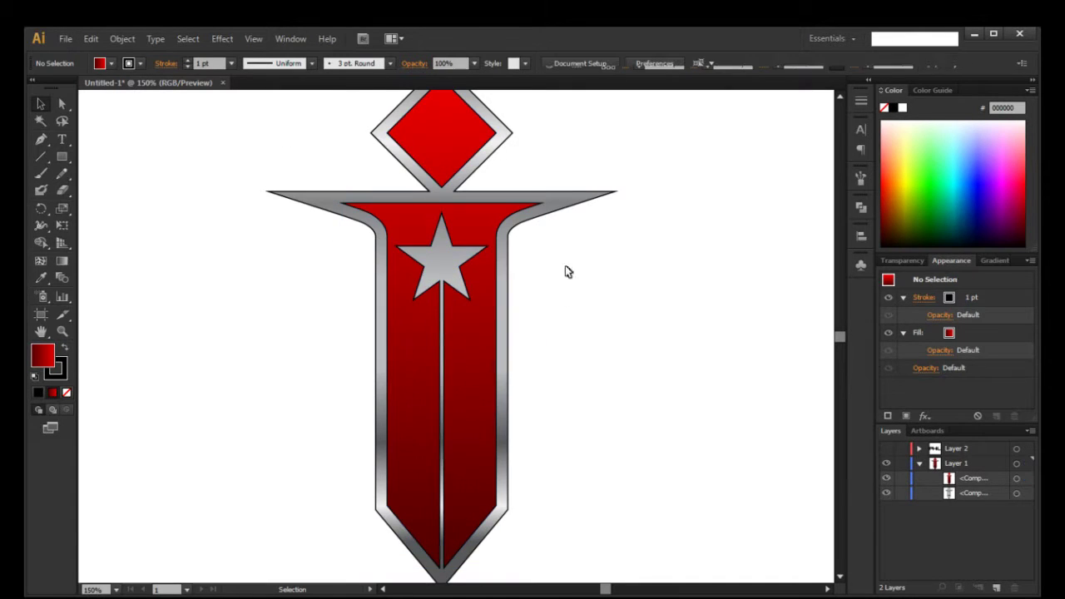
scroll(532, 224, "up", 2)
left_click(515, 210)
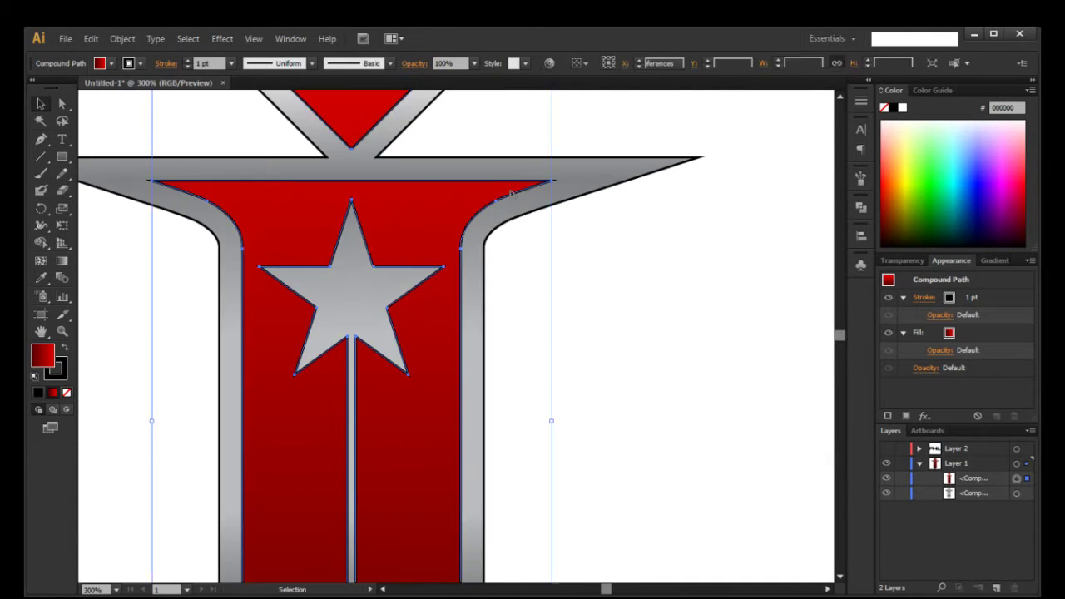
left_click(575, 264)
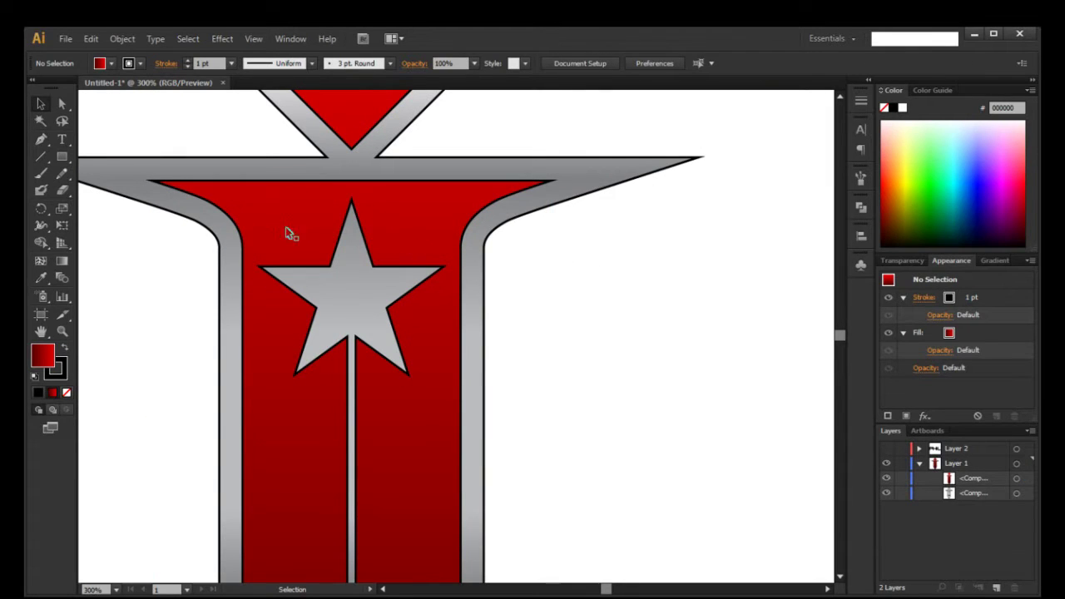
left_click(232, 234)
left_click(192, 238)
left_click_drag(325, 273, 407, 282)
left_click(554, 288)
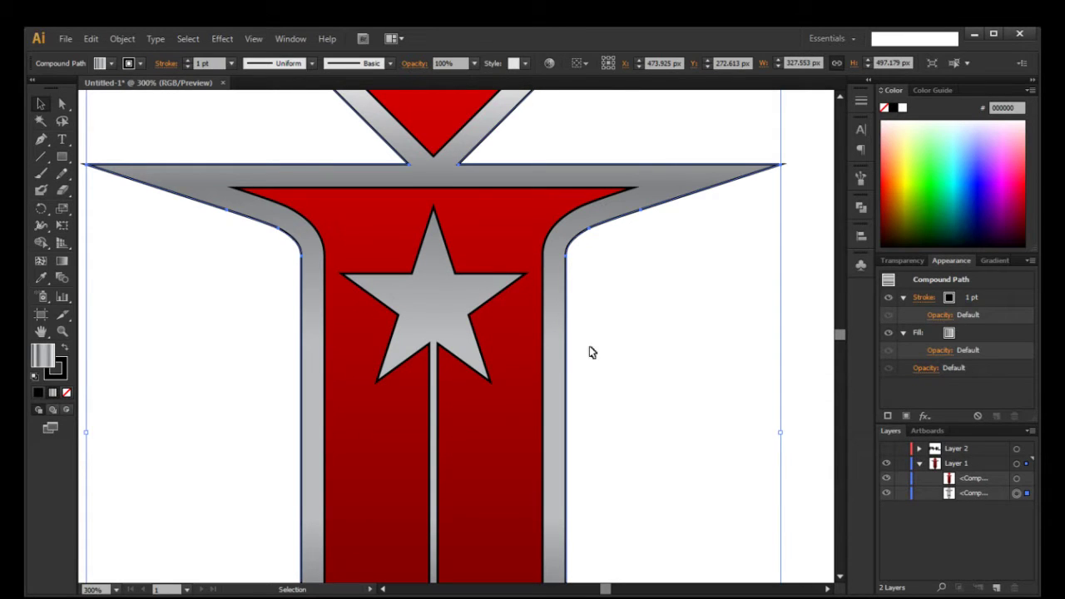
left_click(612, 349)
scroll(612, 351, "down", 2)
left_click_drag(613, 352, 543, 298)
scroll(554, 315, "down", 1)
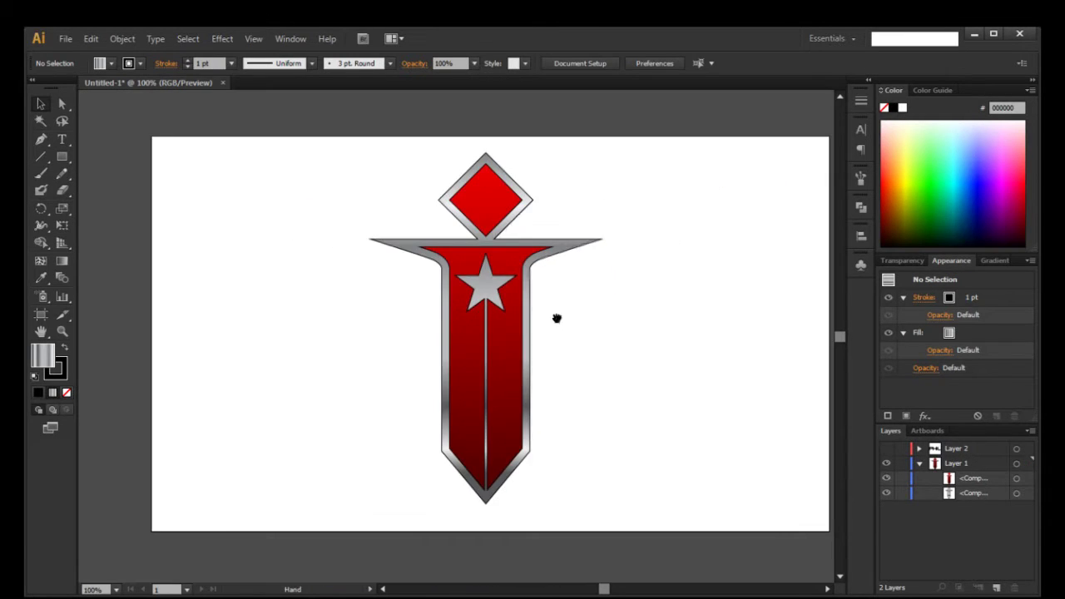
scroll(540, 325, "right", 1)
left_click(440, 350)
left_click_drag(617, 298, 286, 319)
key("a")
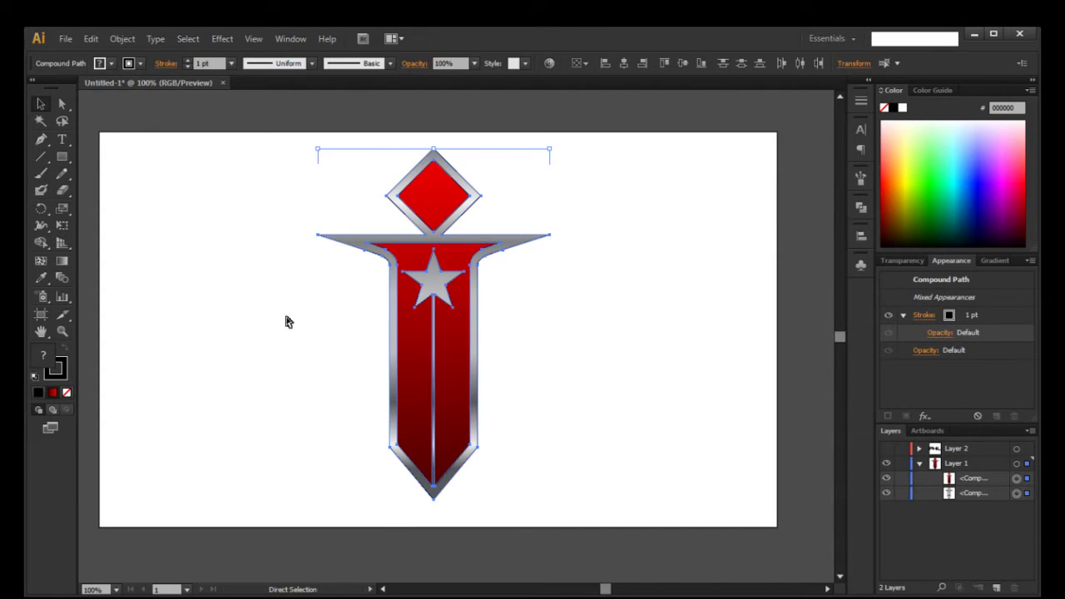
key("v")
left_click(722, 426)
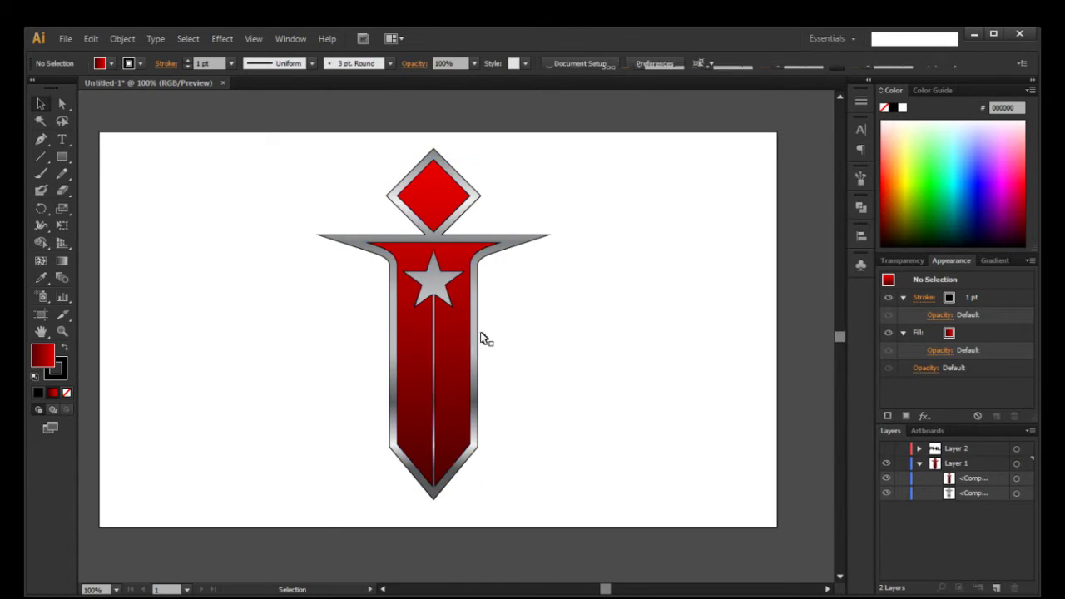
Try to move the red inner shape sideways out of the metallic frame, and undo the move.
left_click_drag(465, 327, 562, 322)
key("ctrl+z")
left_click(283, 265)
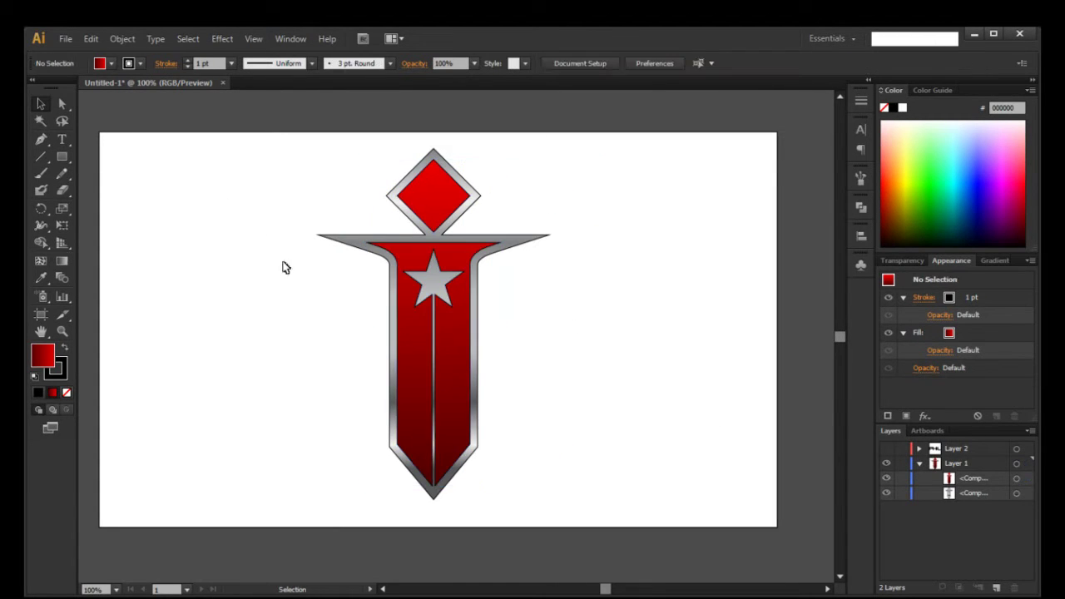
Select the whole sword logo, red shape and metallic frame together, and copy it.
left_click_drag(283, 265, 494, 332)
left_click(65, 38)
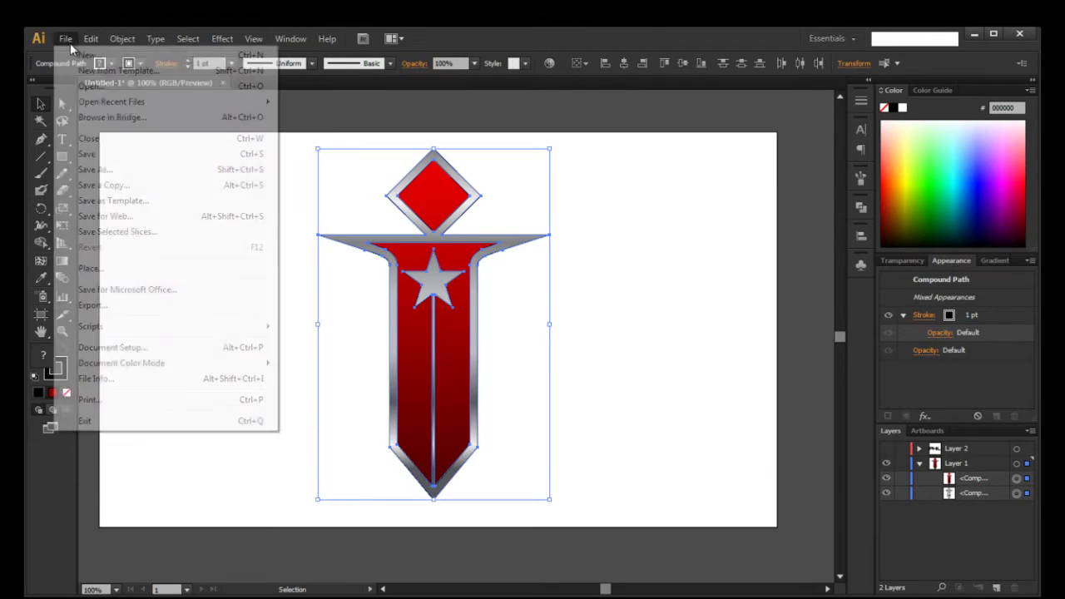
mouse_move(91, 43)
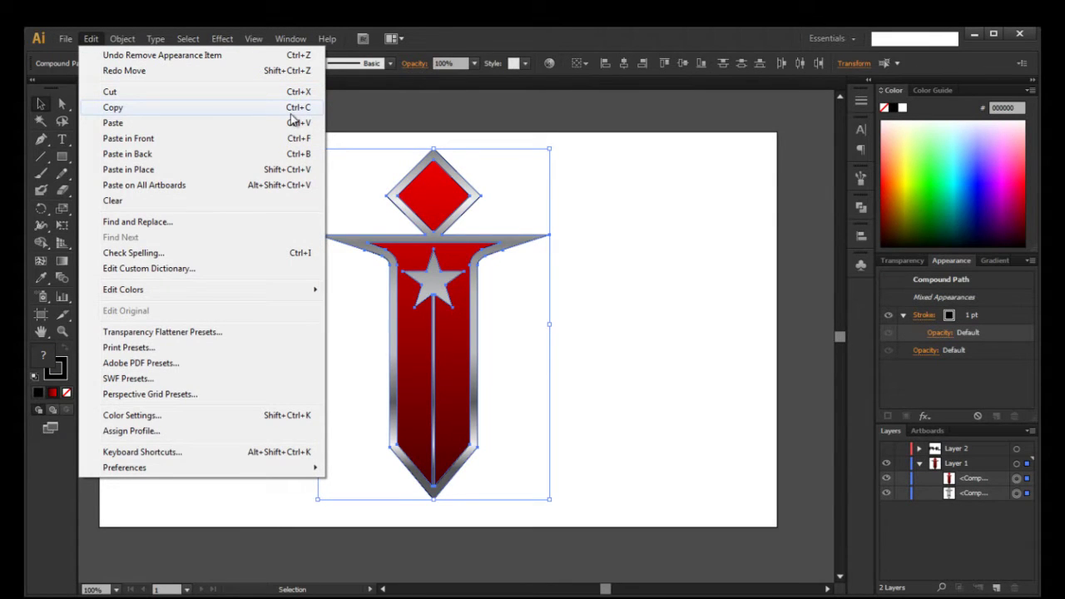
left_click(679, 253)
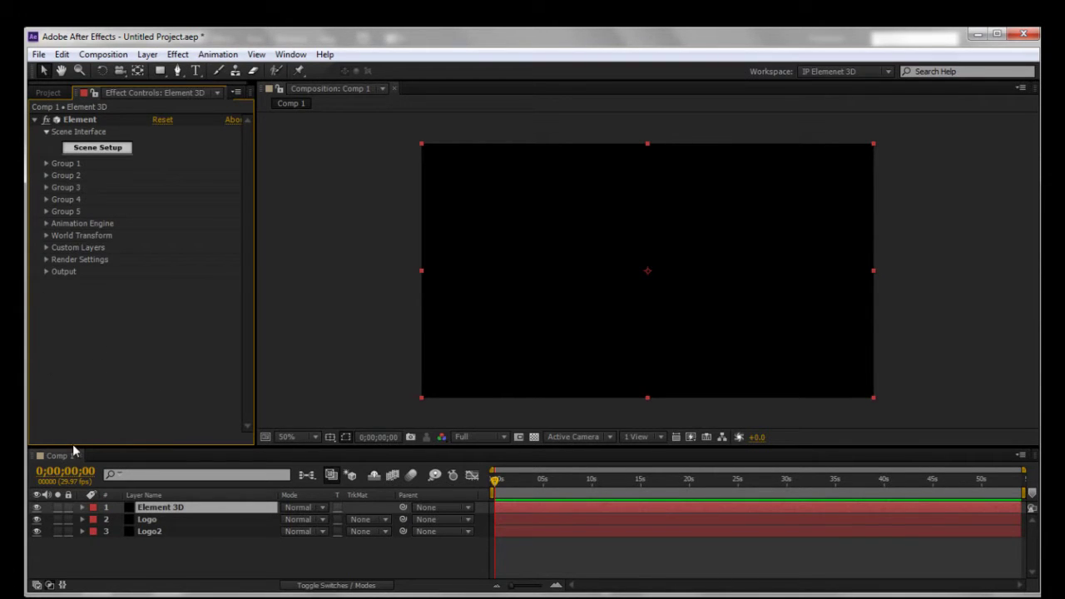
In After Effects, look over the project items and the Element 3D, Logo and Logo2 layers of Comp 1.
left_click(49, 92)
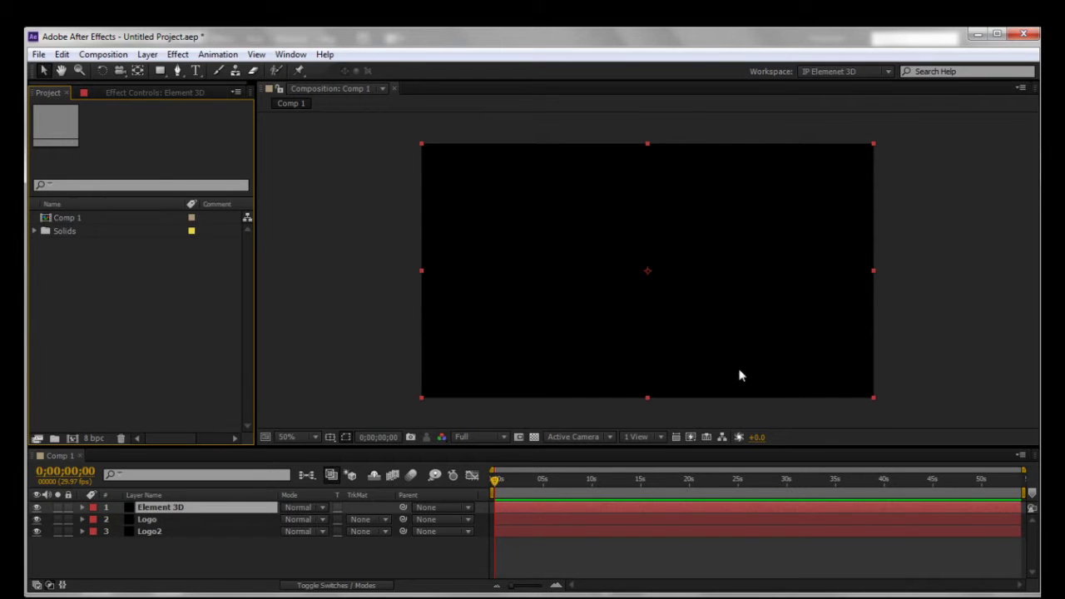
left_click(388, 345)
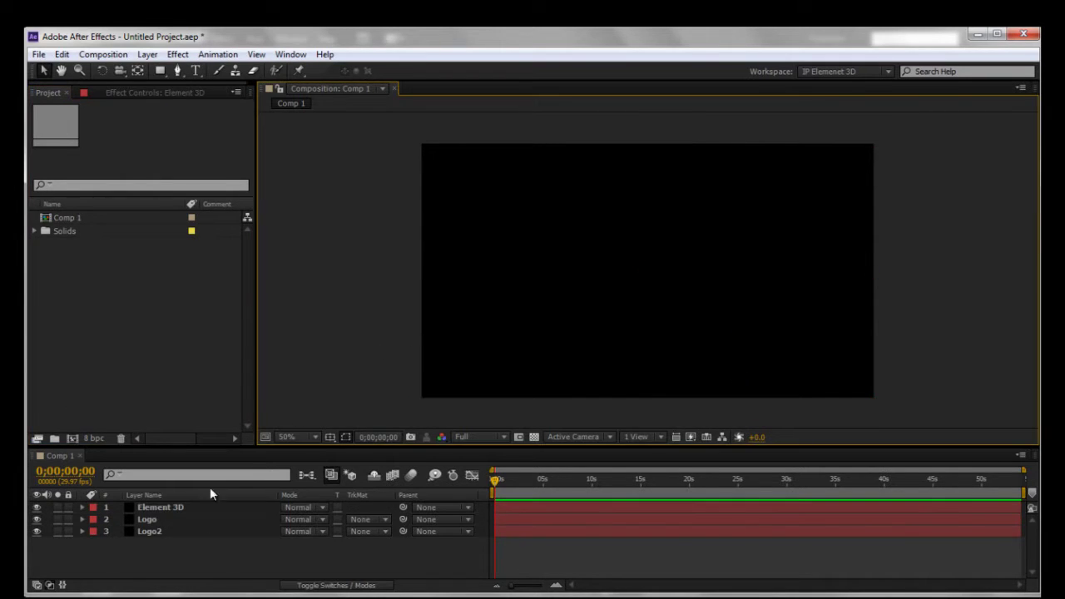
left_click(158, 506)
left_click(158, 520)
left_click(157, 532)
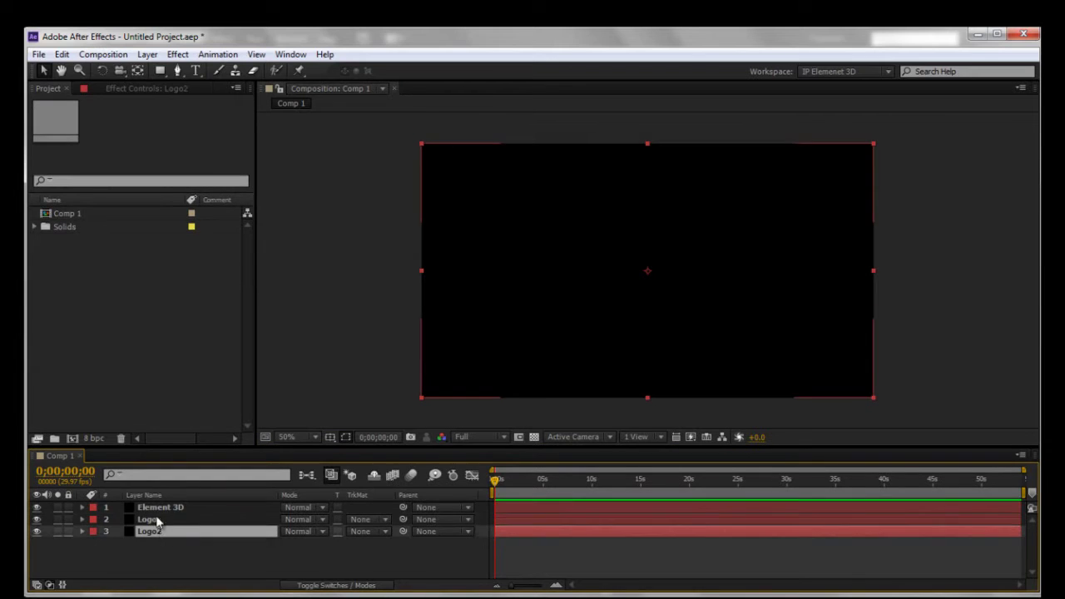
left_click(157, 520)
left_click(162, 508)
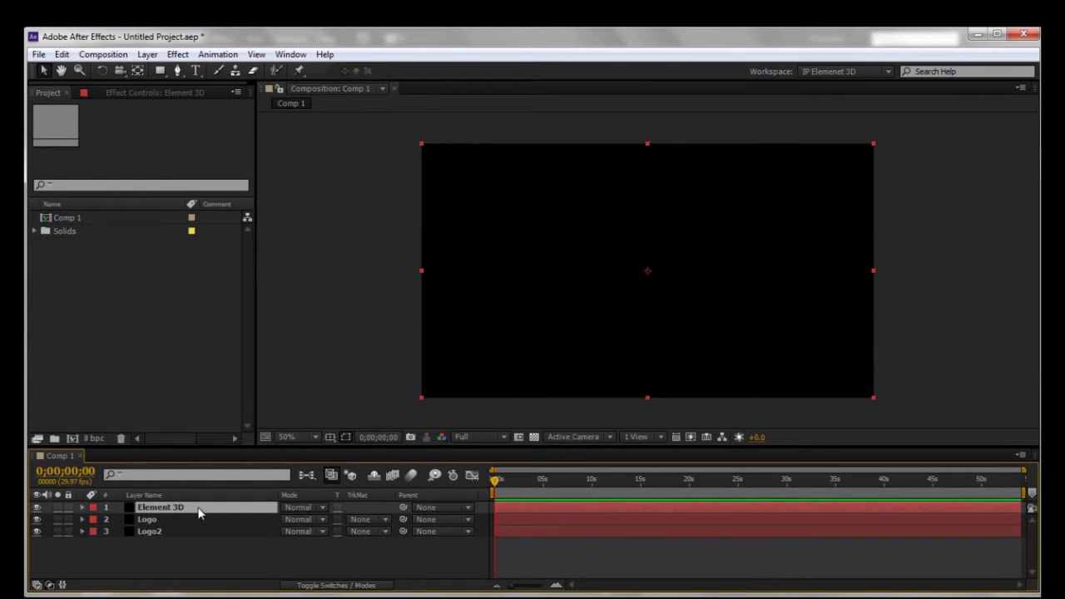
Show the Element 3D layer's effect controls and locate the Element effect among the Video Copilot effects.
left_click(153, 93)
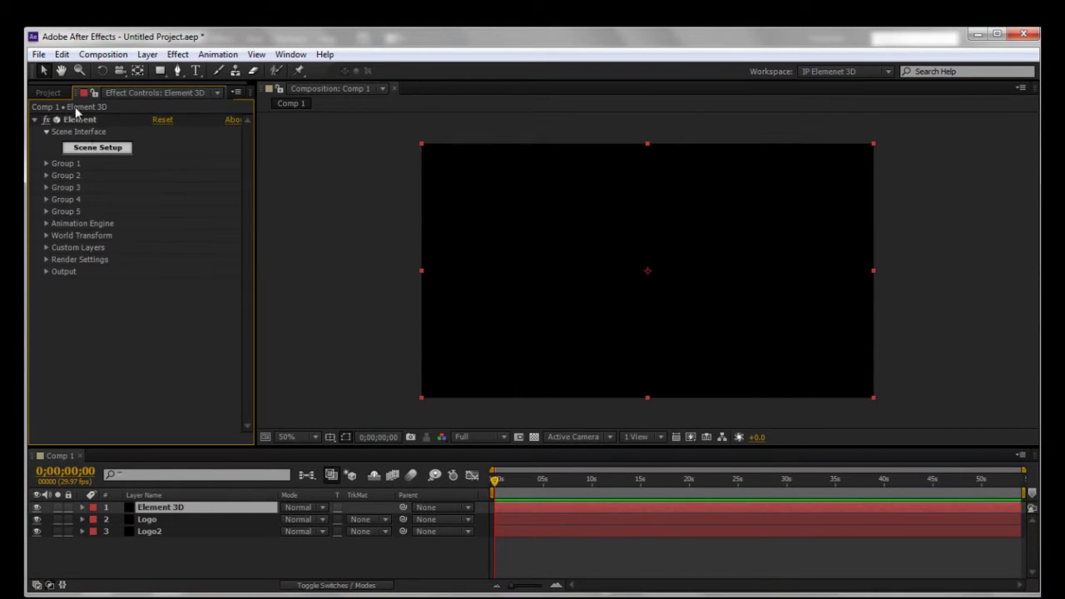
right_click(174, 511)
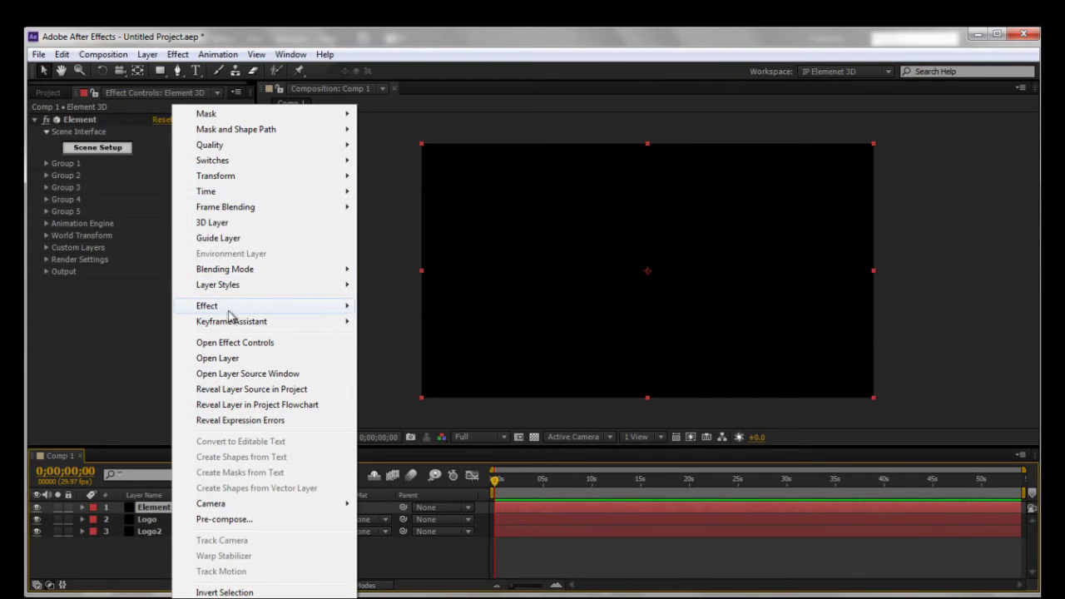
mouse_move(266, 306)
mouse_move(587, 136)
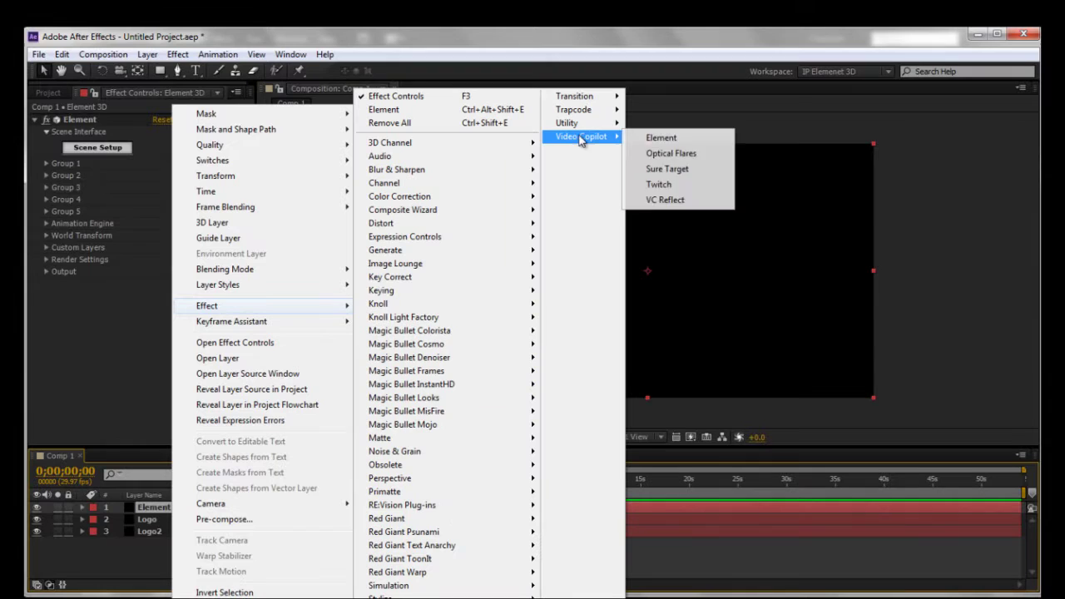
left_click(711, 122)
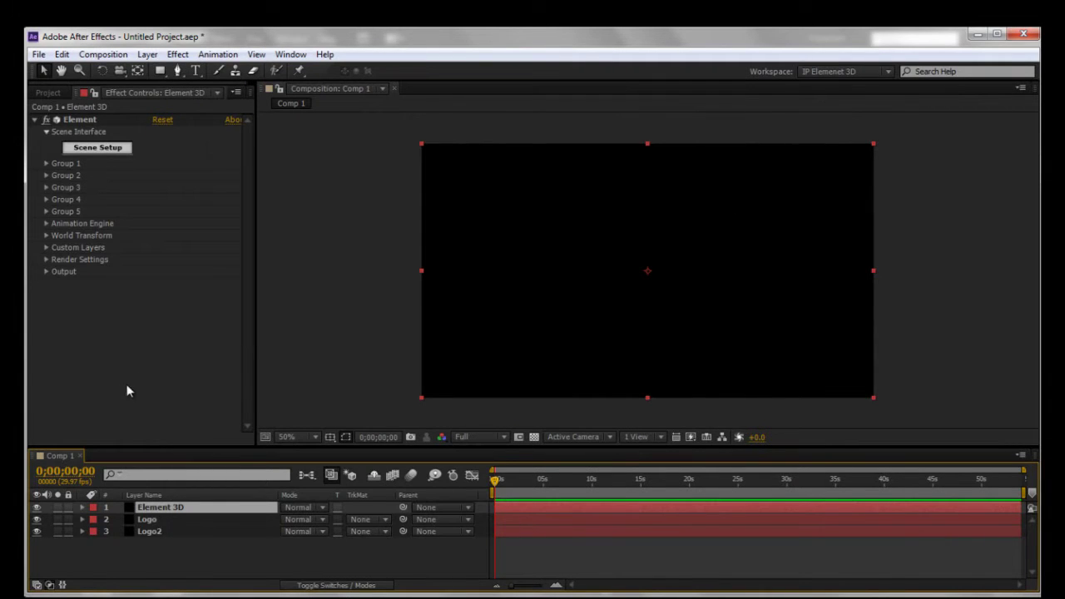
Hide the Logo2 layer in Comp 1.
left_click(321, 371)
left_click(191, 518)
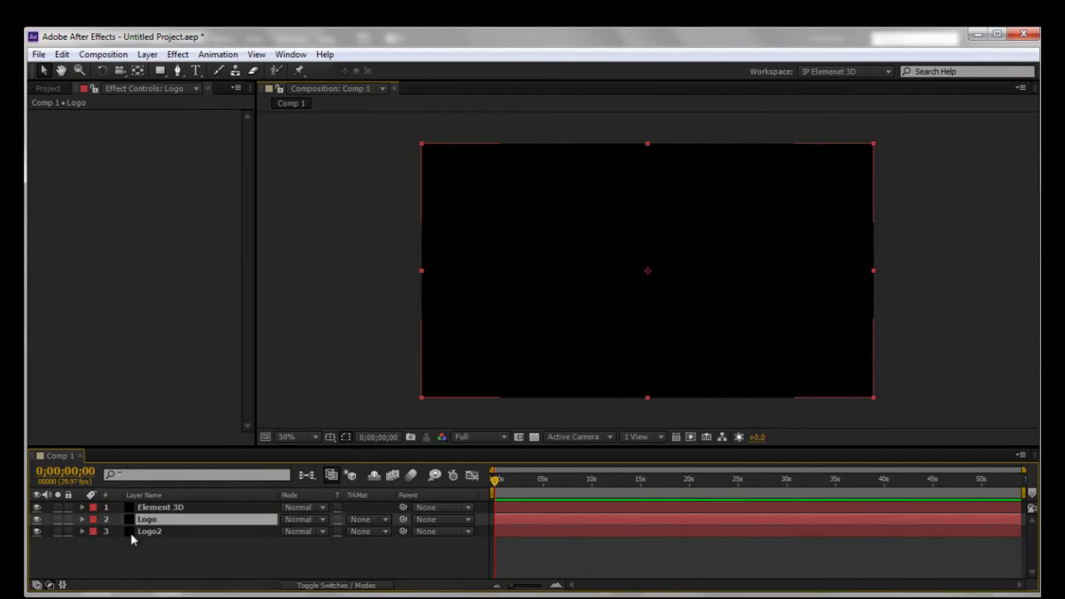
left_click(36, 531)
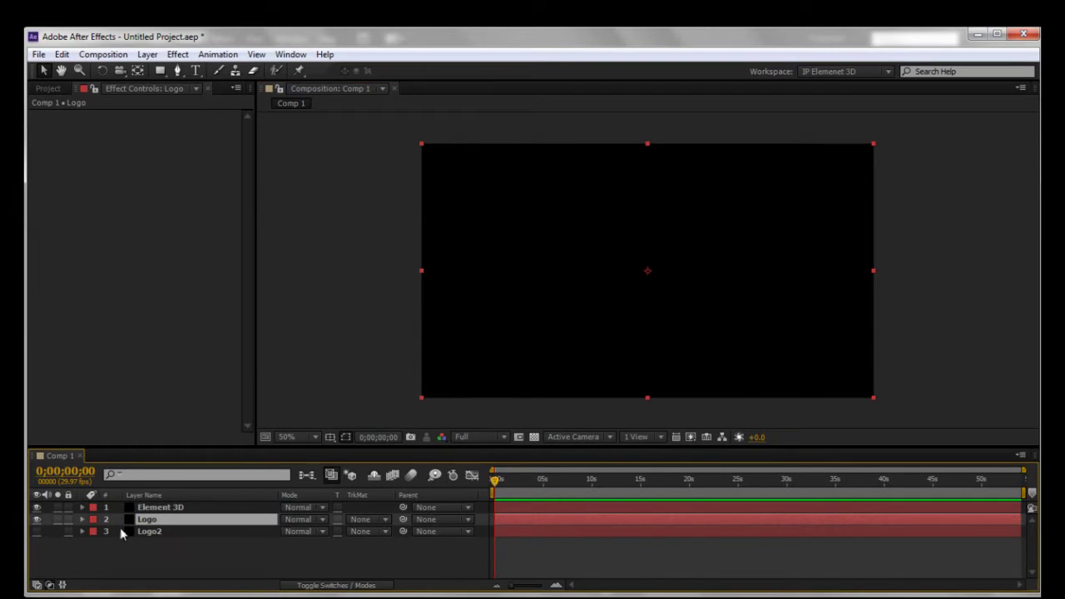
double_click(170, 529)
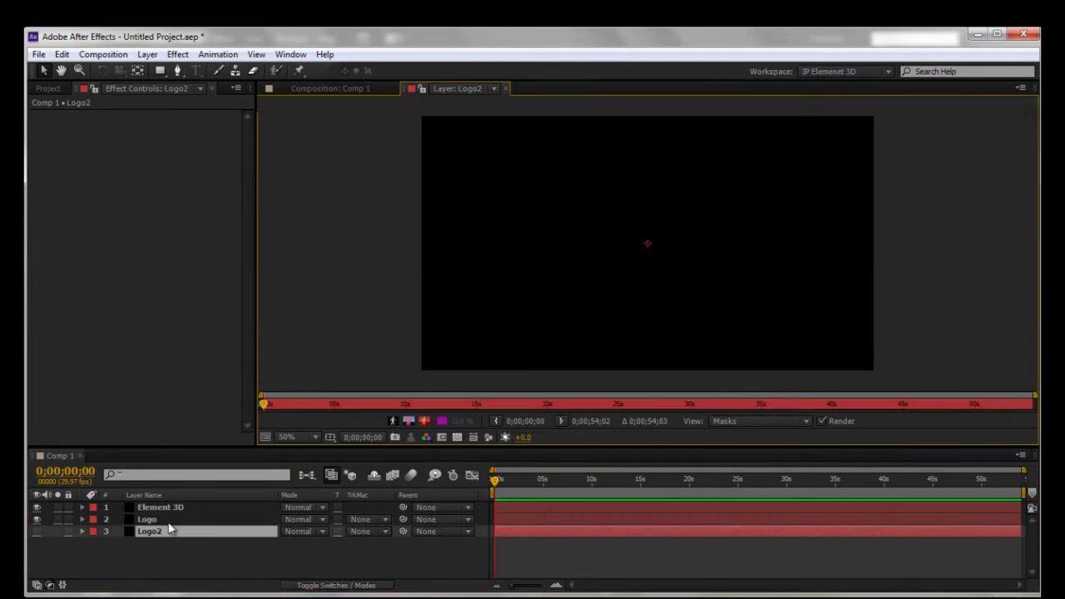
left_click(505, 88)
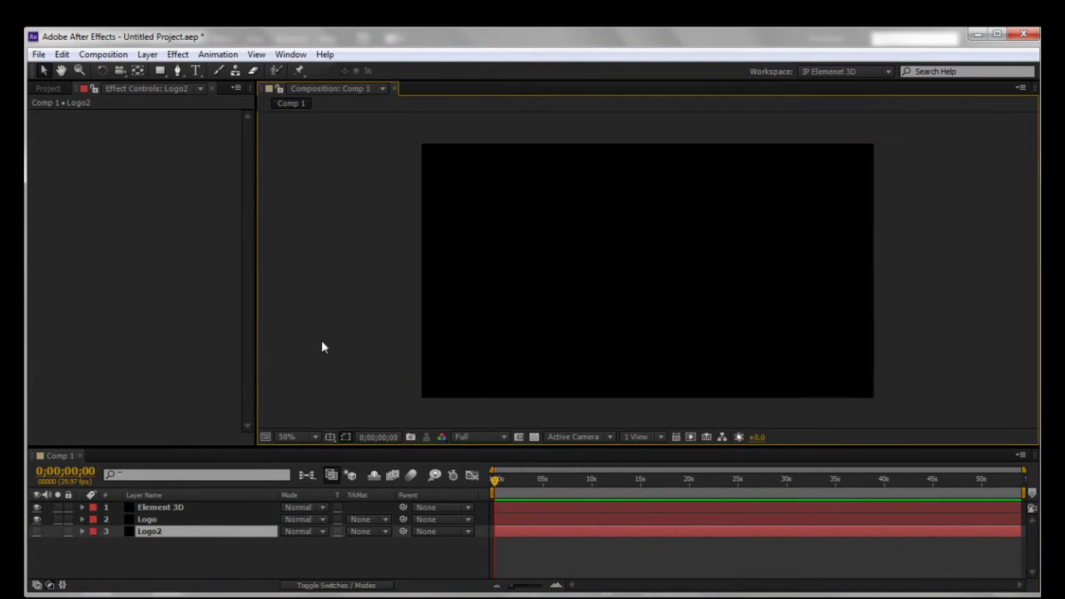
Paste the copied sword logo paths as masks onto the Logo layer.
left_click(191, 520)
key("ctrl+v")
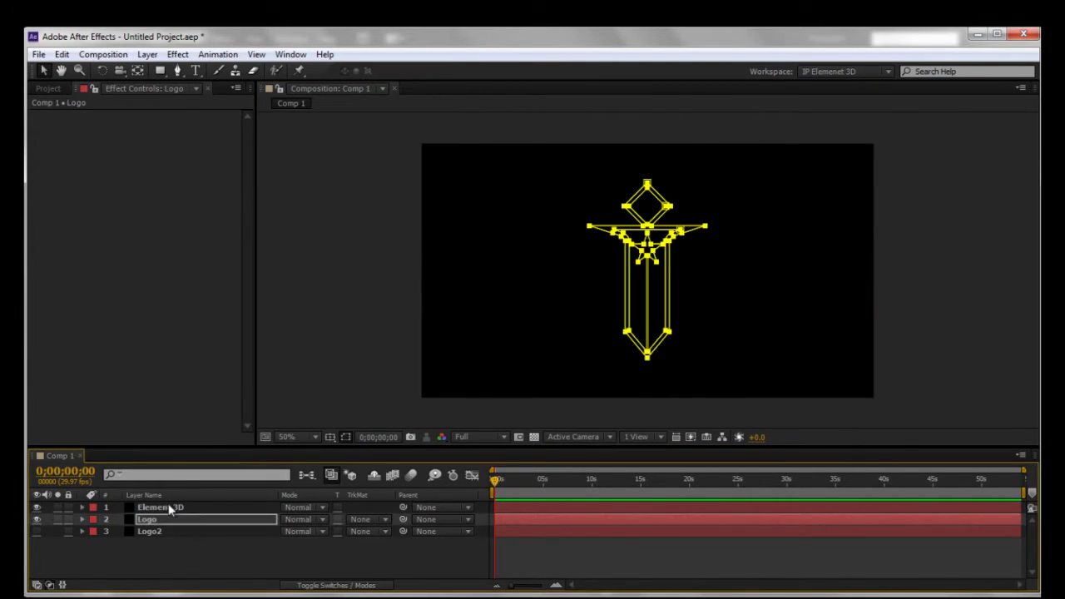
left_click(663, 270)
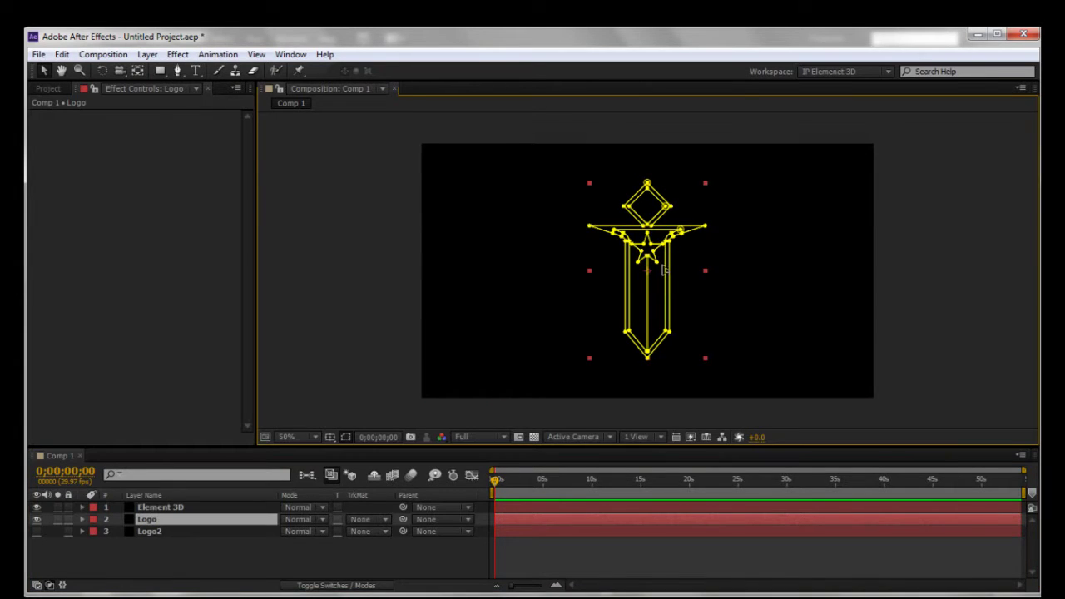
scroll(663, 270, "up", 2)
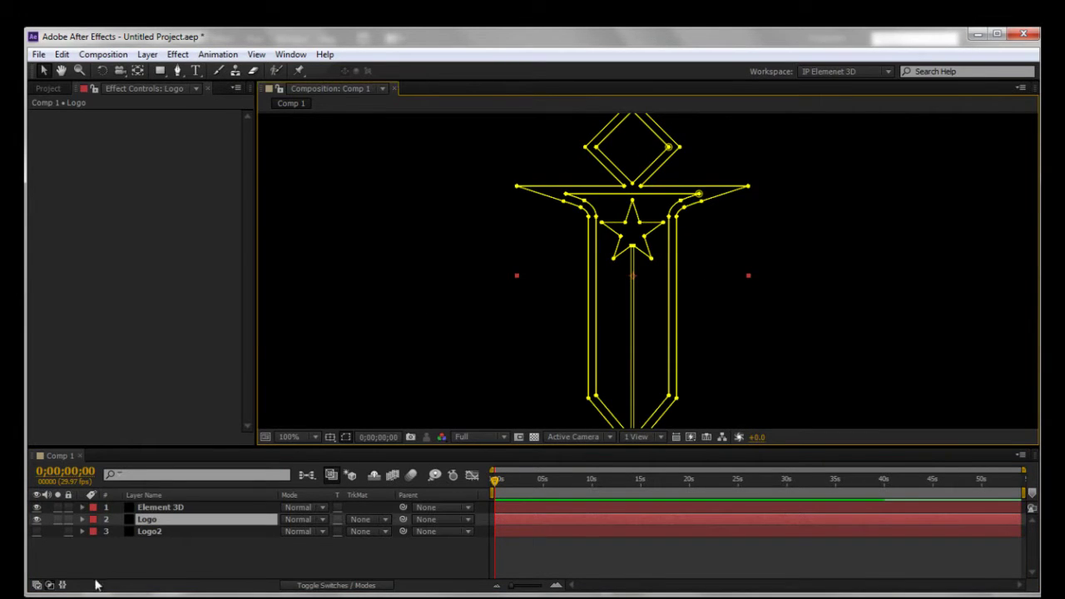
Expand the Logo layer's masks and delete Mask 3, the inner diamond outline.
left_click(81, 519)
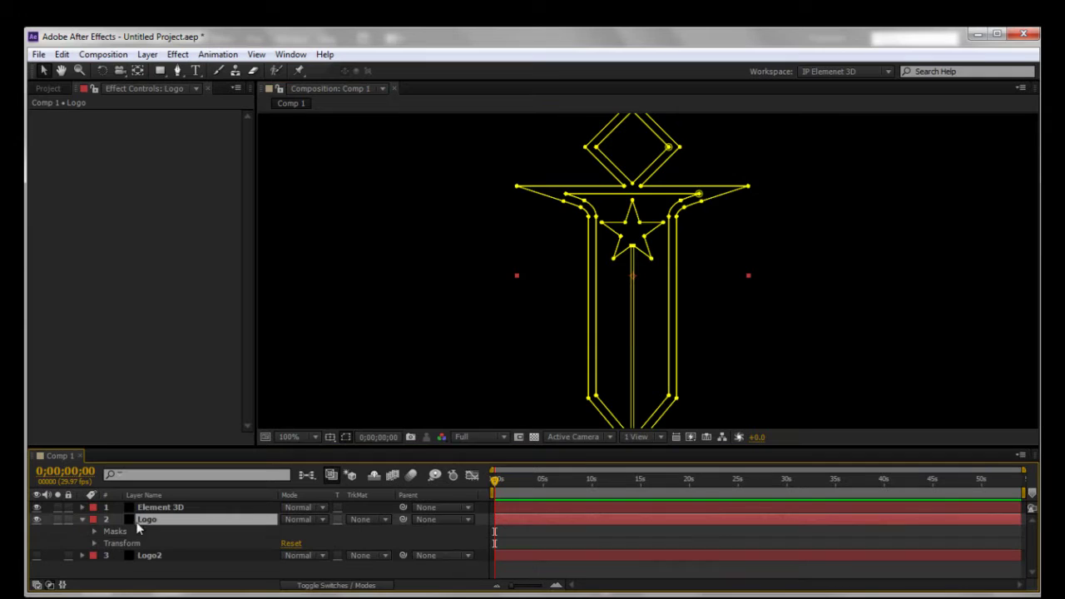
left_click(90, 536)
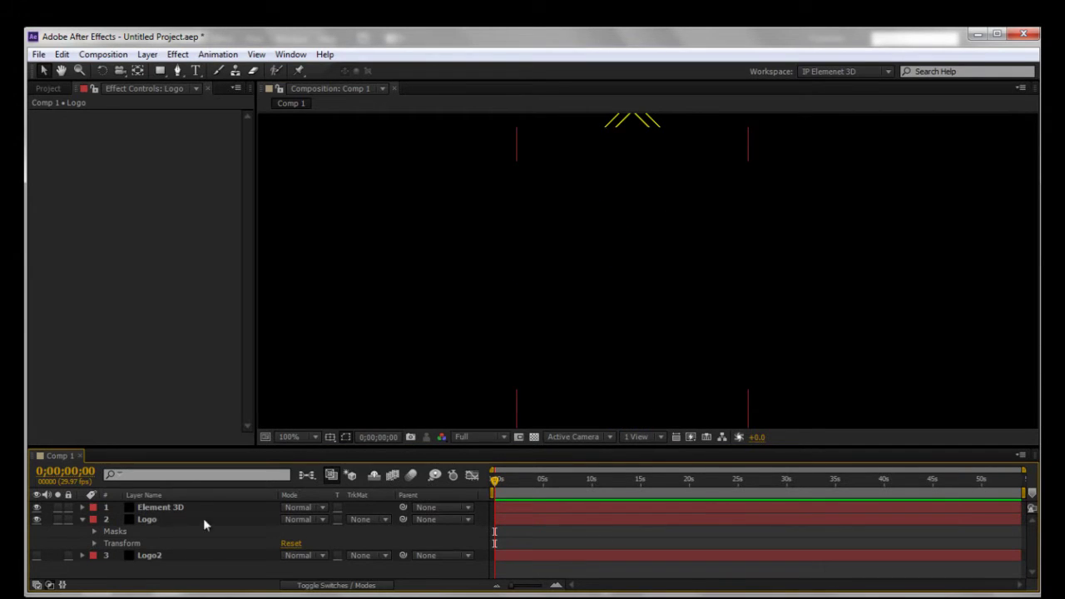
left_click(94, 531)
scroll(239, 533, "down", 2)
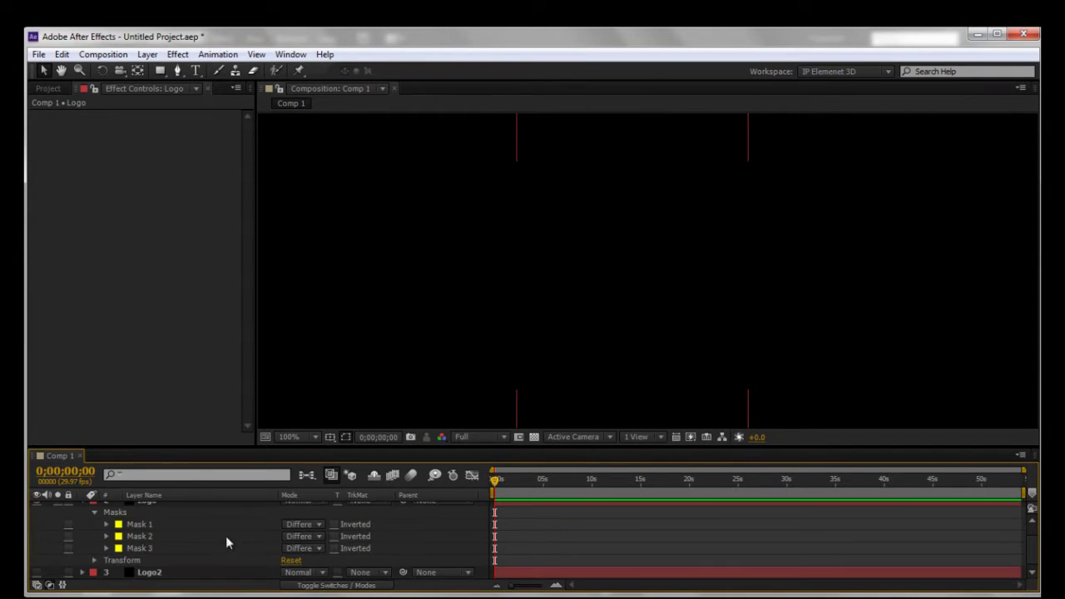
left_click(145, 537)
left_click(145, 549)
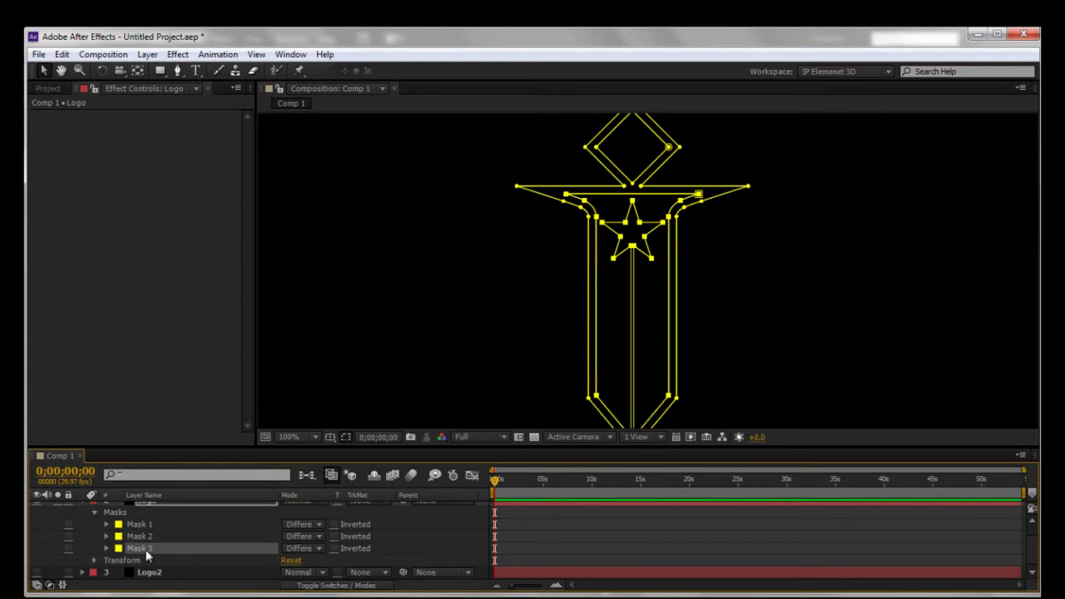
left_click(145, 525)
left_click(146, 549)
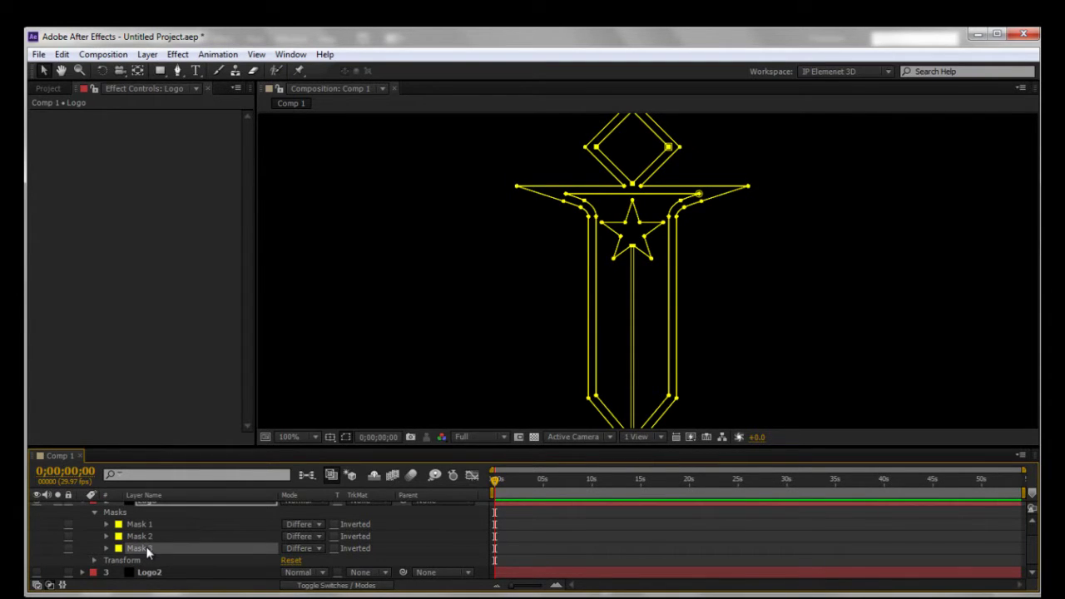
key("Delete")
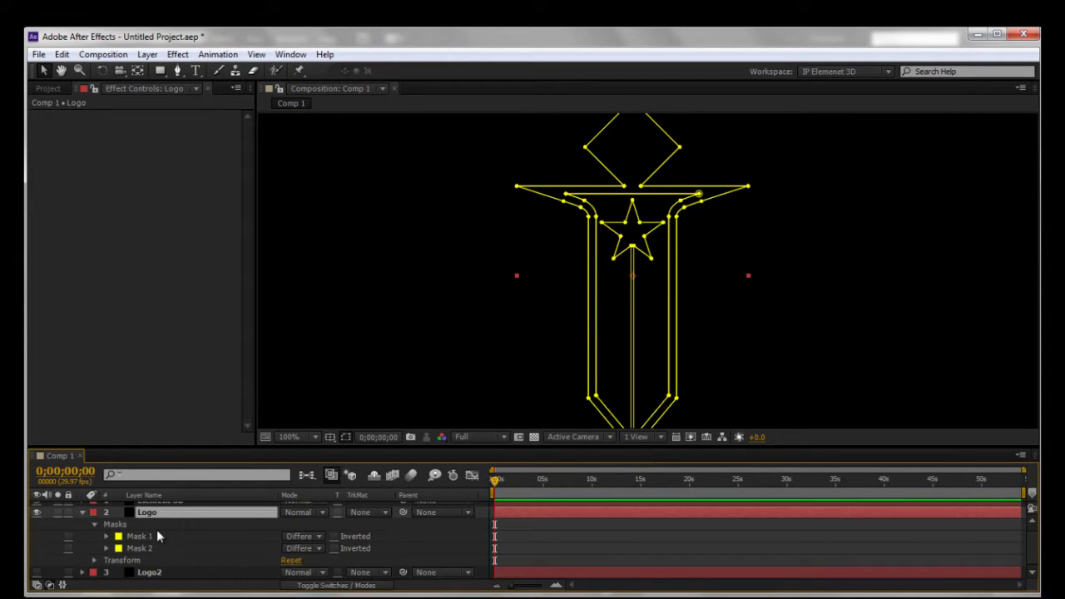
Restore the deleted Mask 3 on the Logo layer and try deleting Mask 2 and Mask 1 in turn, undoing each deletion.
key("ctrl+z")
left_click(148, 548)
key("Delete")
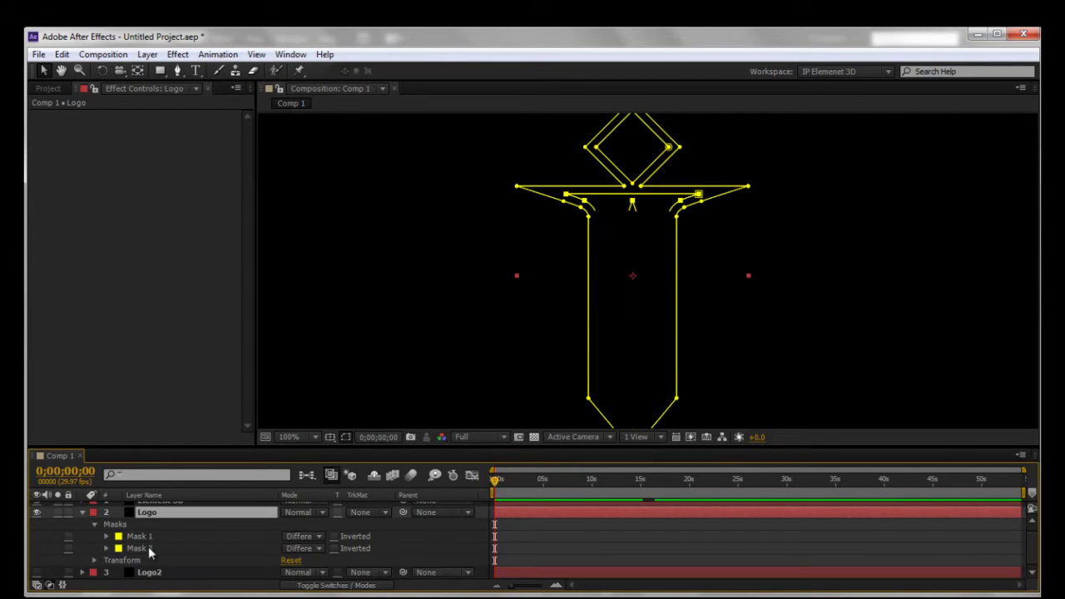
key("ctrl+z")
left_click(145, 539)
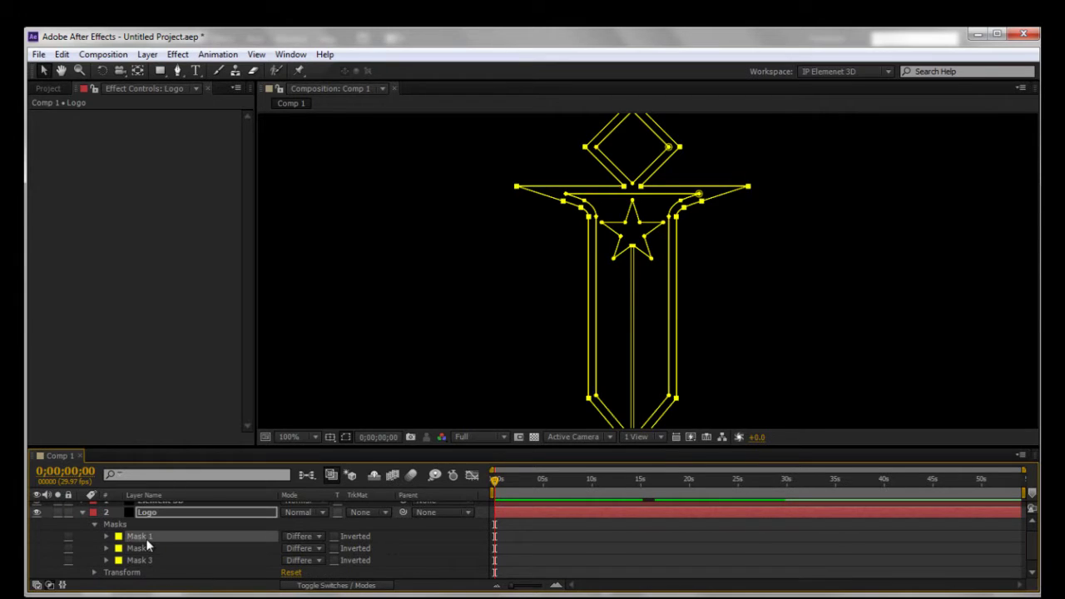
key("Delete")
key("ctrl+z")
Assign the Logo layer to Path Layer 1 under the Element 3D layer's Custom Text and Masks settings.
left_click(195, 374)
scroll(471, 323, "down", 1)
left_click_drag(497, 321, 446, 310)
left_click(761, 333)
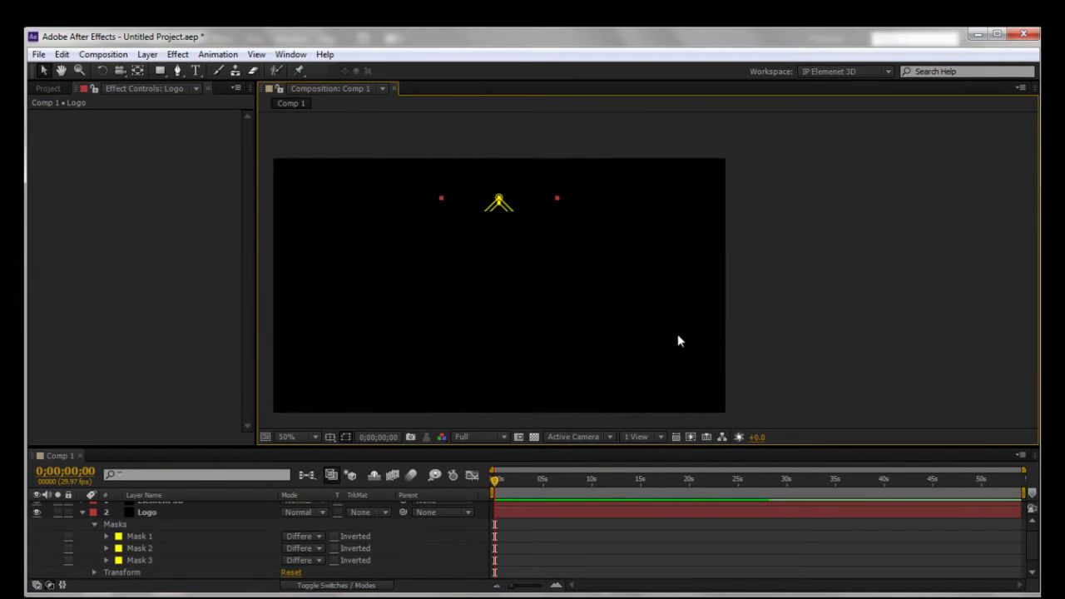
scroll(153, 511, "up", 1)
left_click(154, 511)
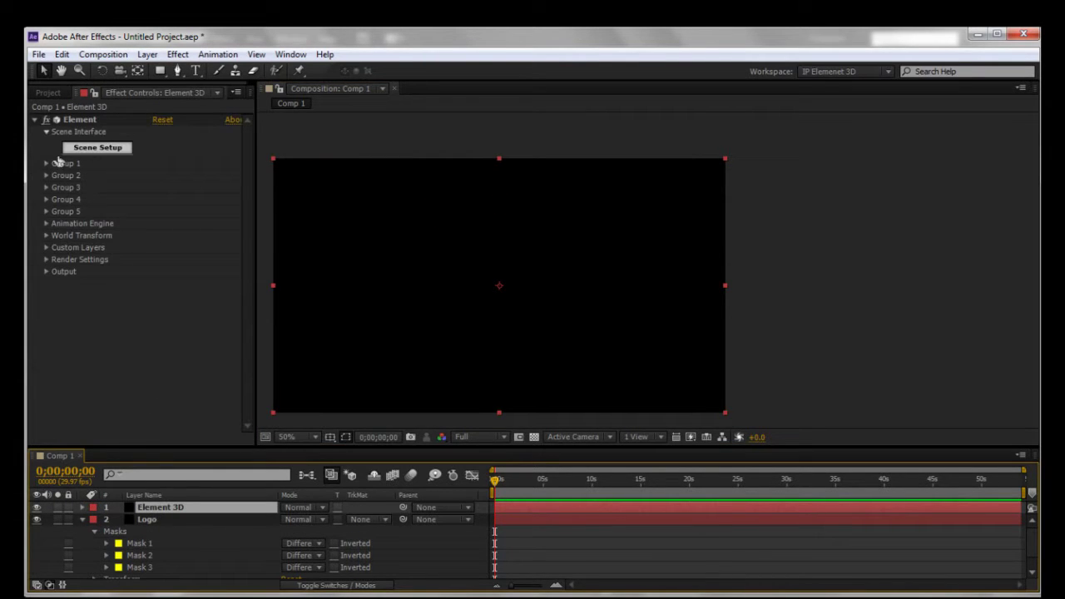
left_click(46, 248)
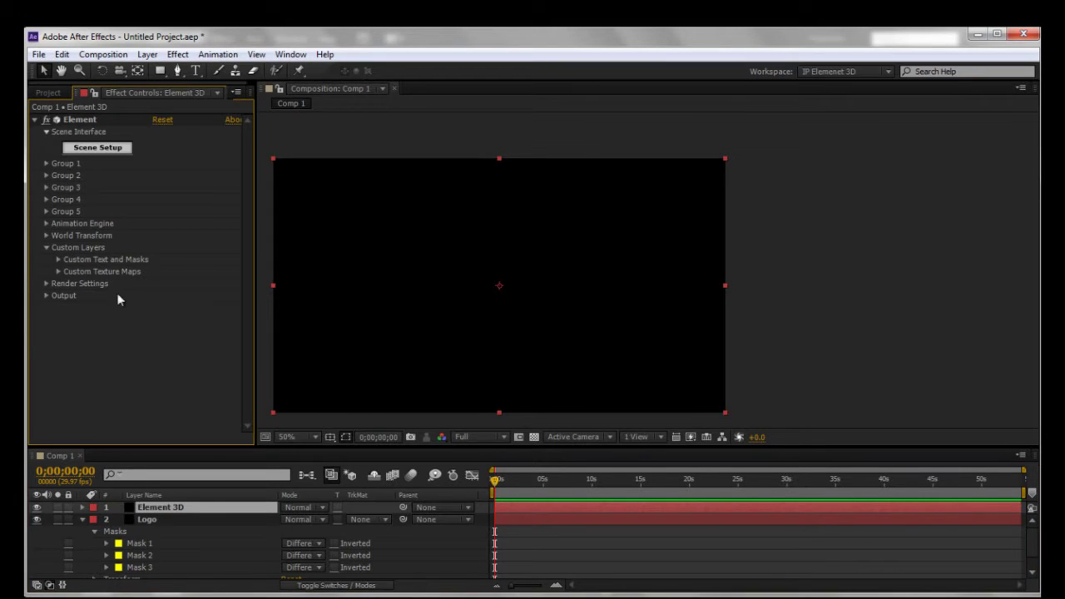
left_click(58, 260)
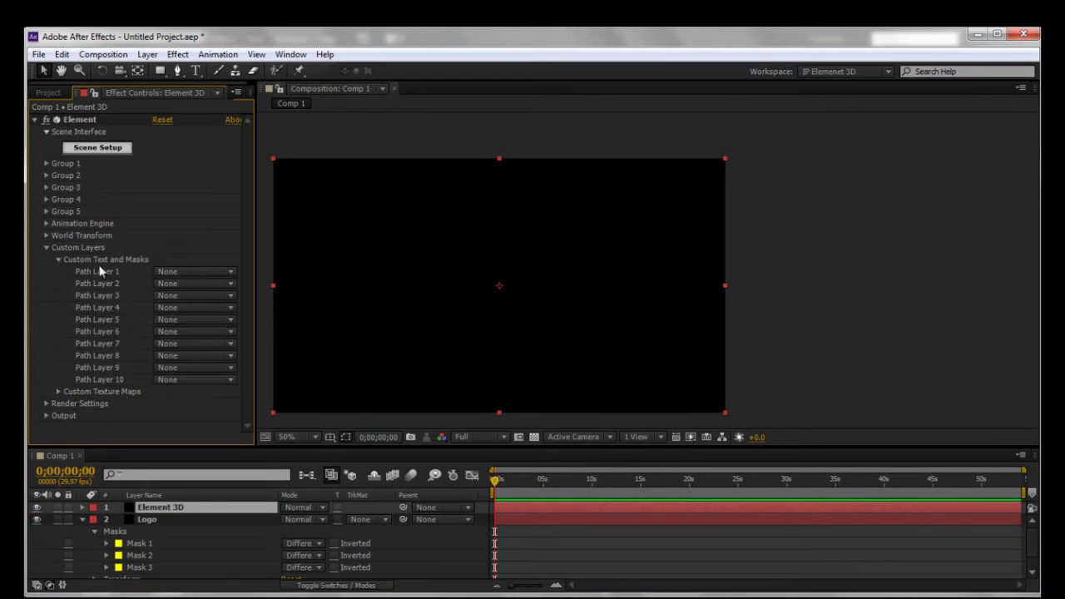
left_click(177, 273)
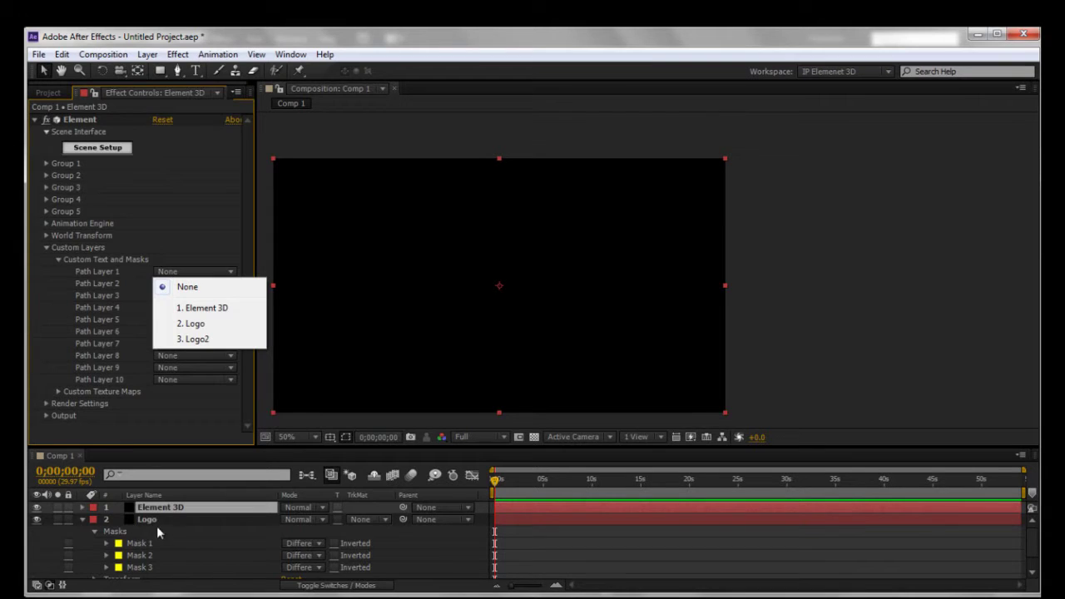
left_click(200, 324)
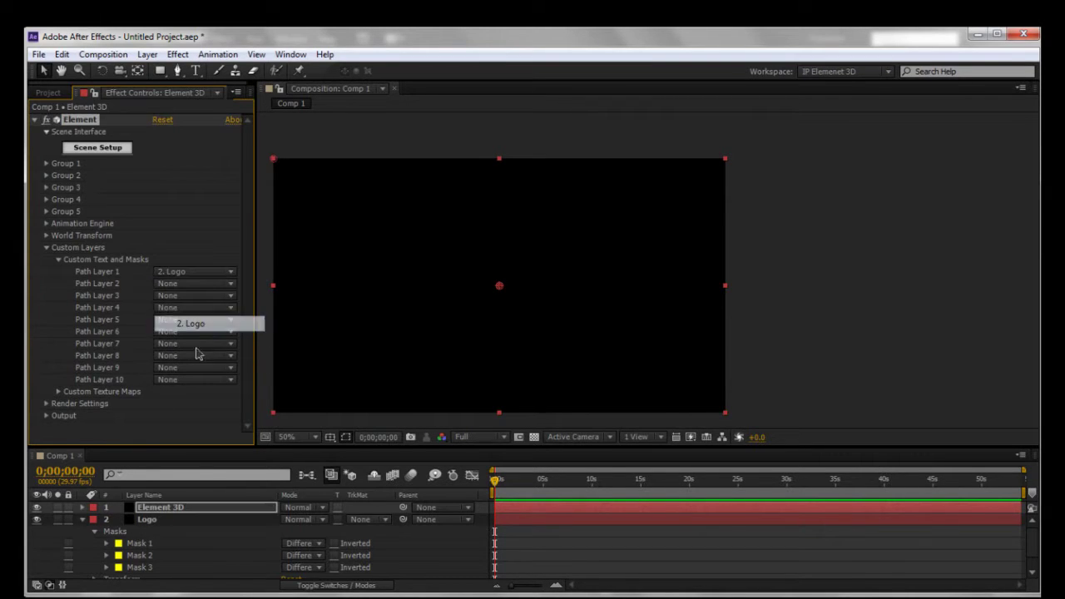
Hide and collapse the Logo layer and set the composition view magnification to Fit up to 100%.
left_click(36, 521)
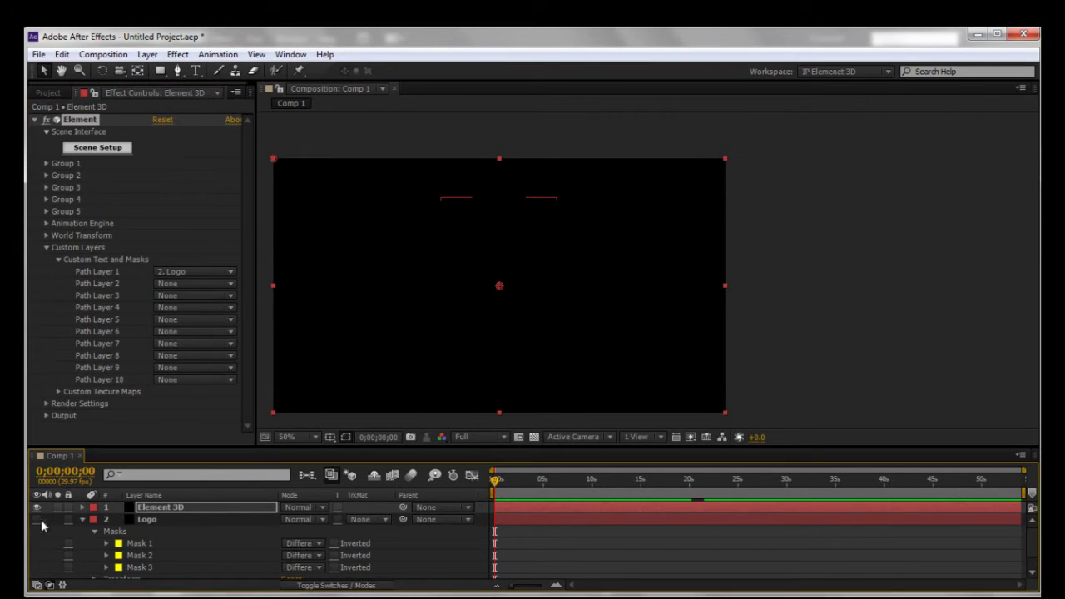
left_click(82, 519)
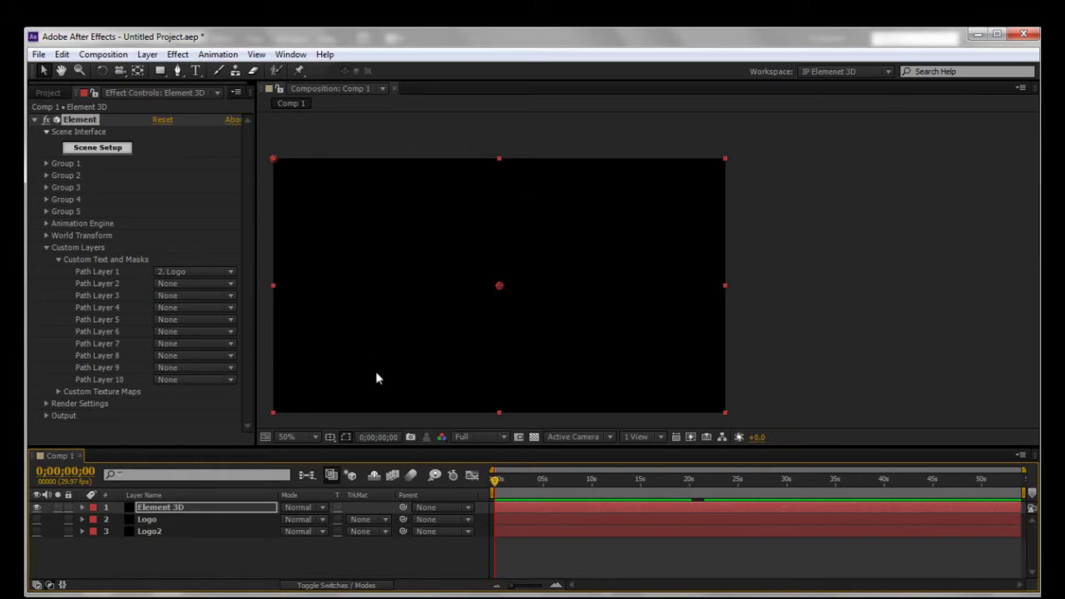
left_click(534, 437)
left_click(534, 437)
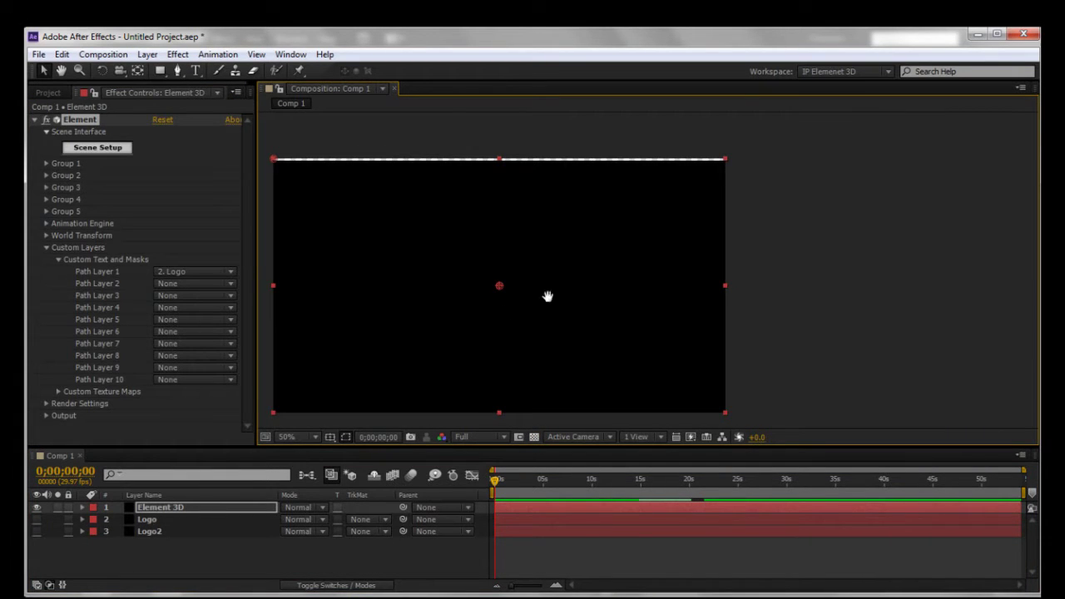
left_click_drag(547, 296, 625, 307)
left_click(315, 437)
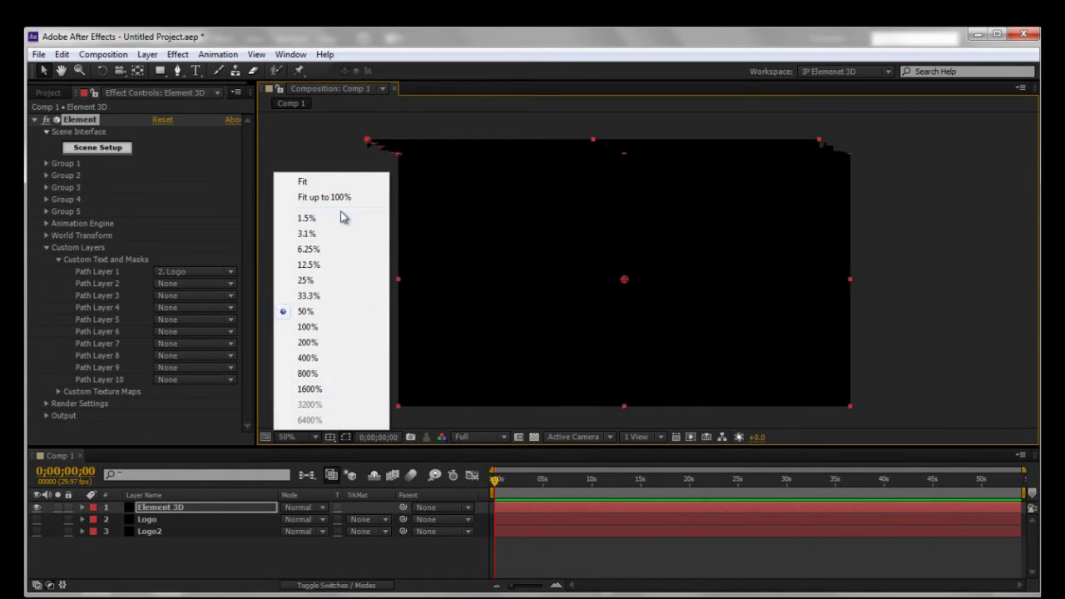
left_click(341, 198)
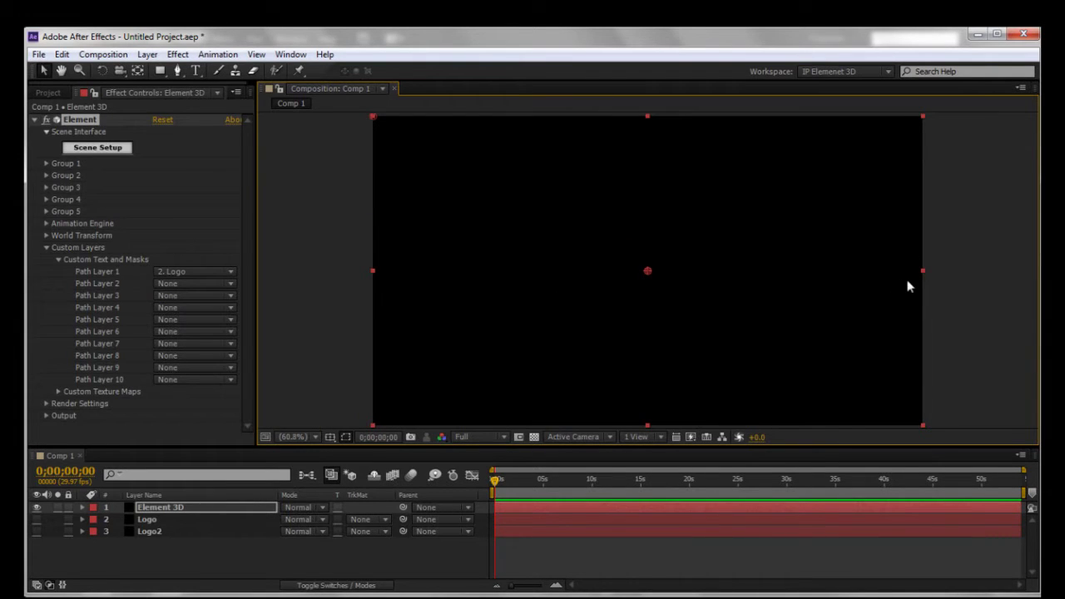
Change the workspace to IP Standard and return to the IP Elemenet 3D workspace.
left_click(852, 70)
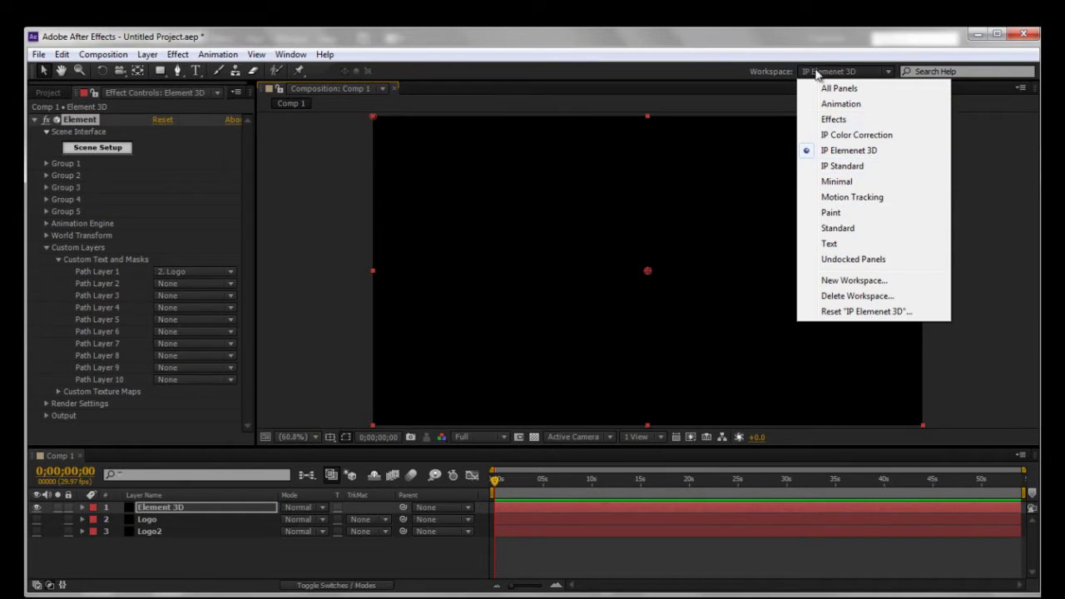
left_click(856, 167)
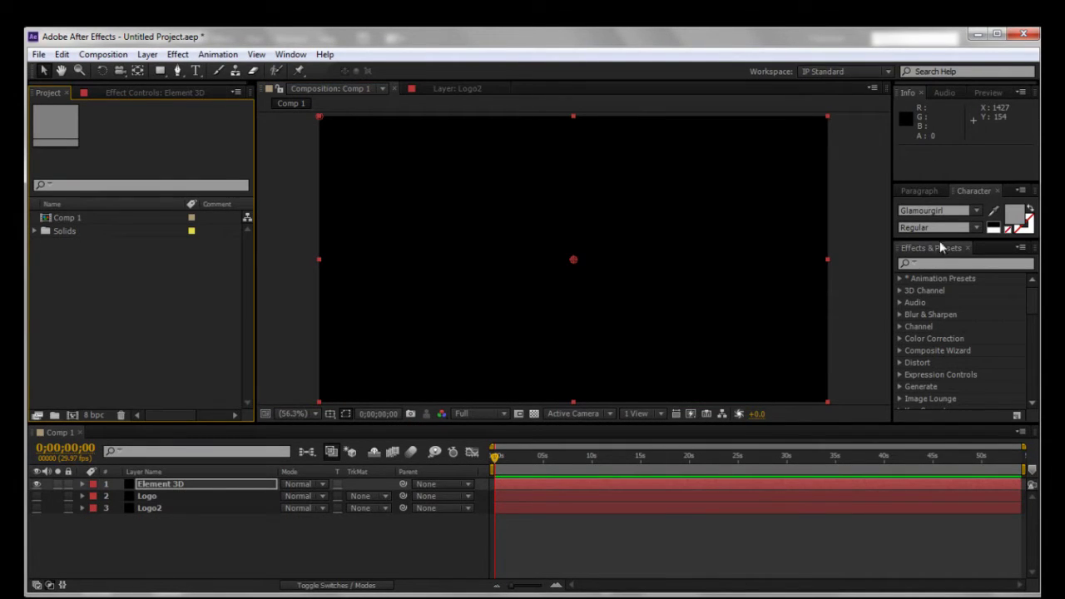
left_click(877, 71)
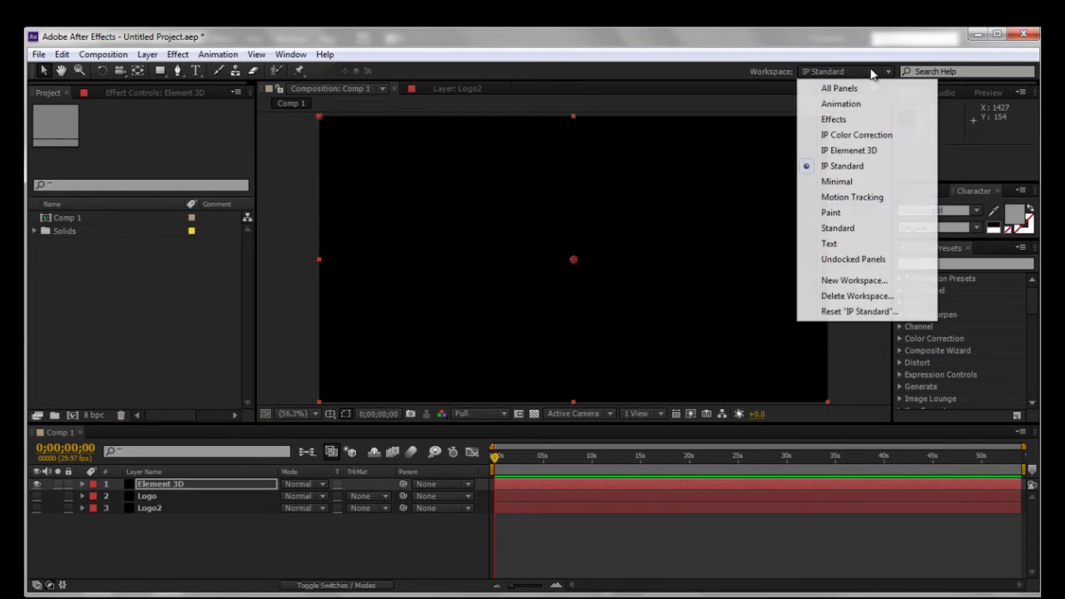
left_click(851, 149)
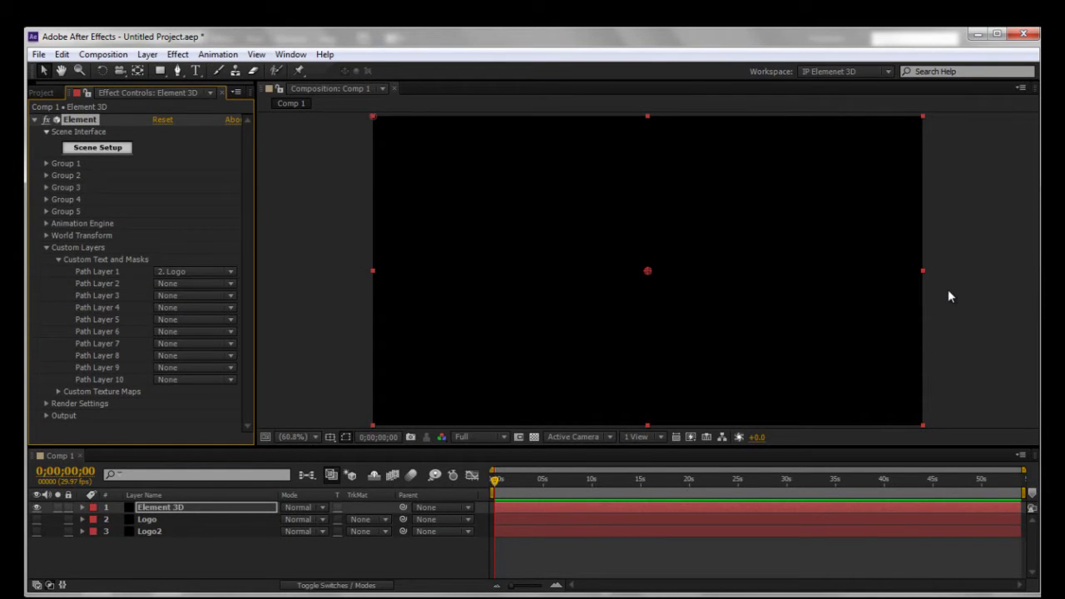
left_click(848, 73)
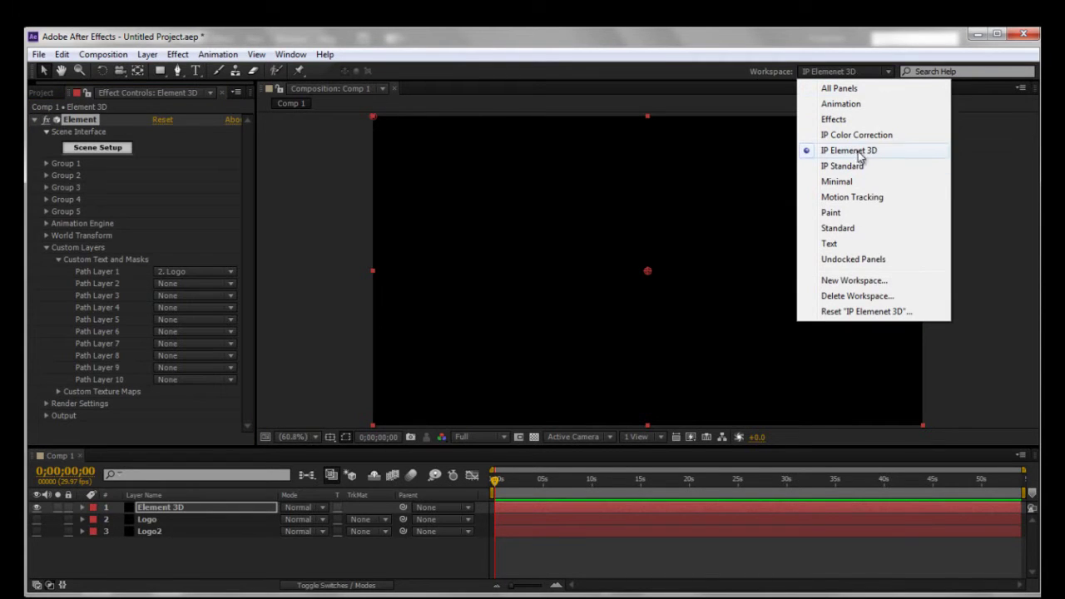
left_click(340, 296)
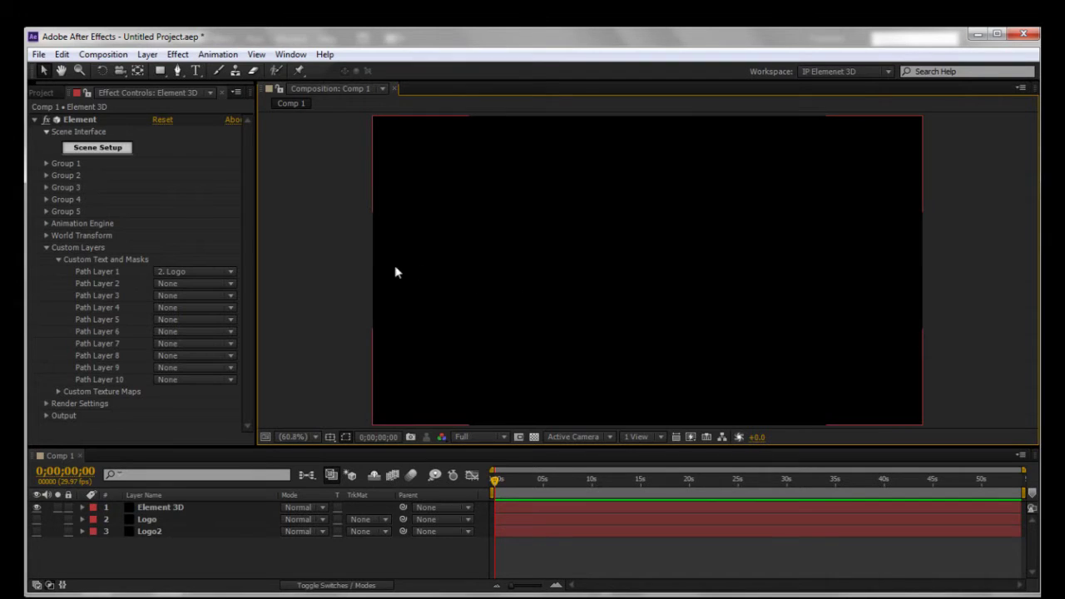
Open Element's Scene Setup and extrude the sword logo path into a 3D model.
left_click(757, 225)
left_click(87, 146)
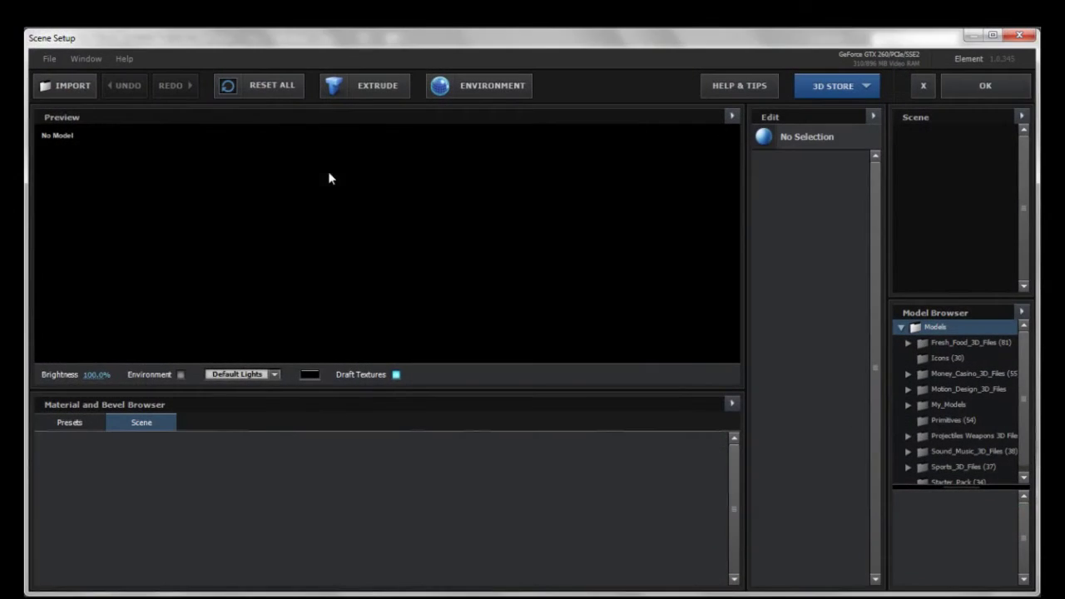
left_click(362, 96)
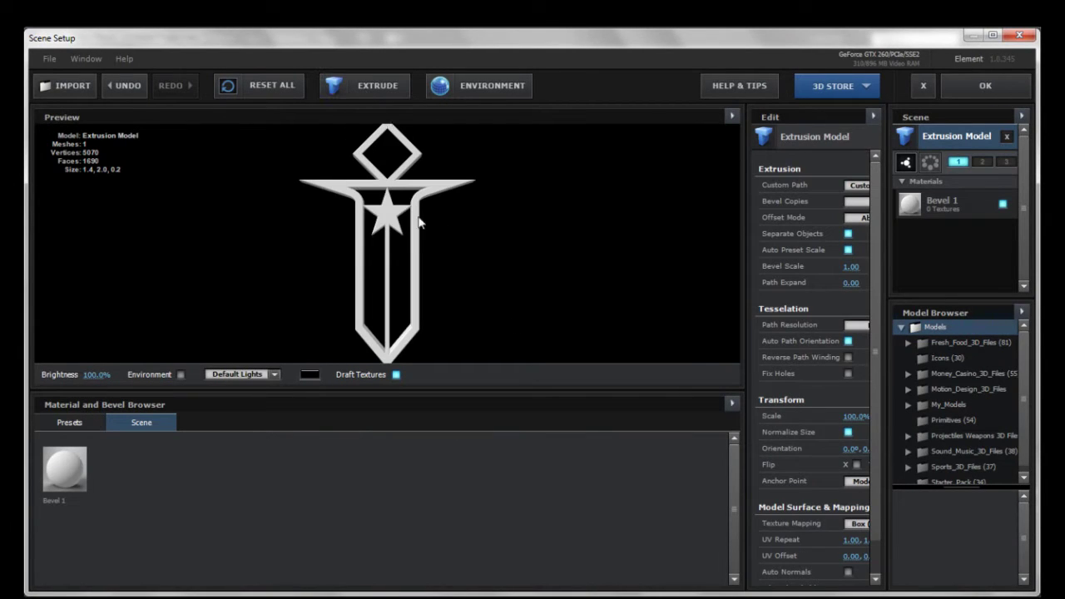
left_click_drag(414, 218, 329, 190)
scroll(398, 261, "up", 3)
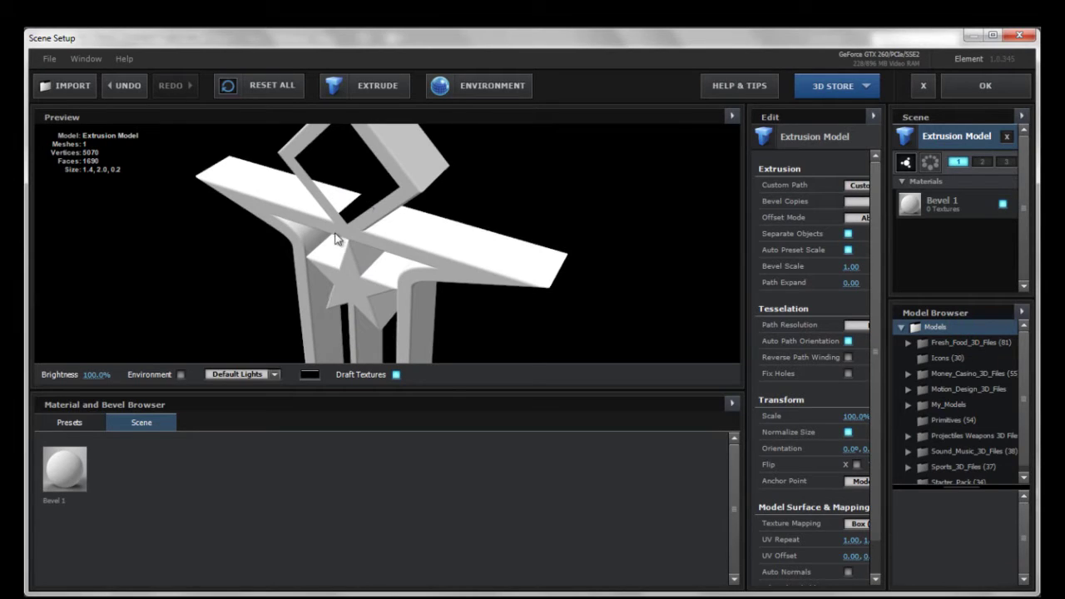
left_click_drag(340, 239, 391, 228)
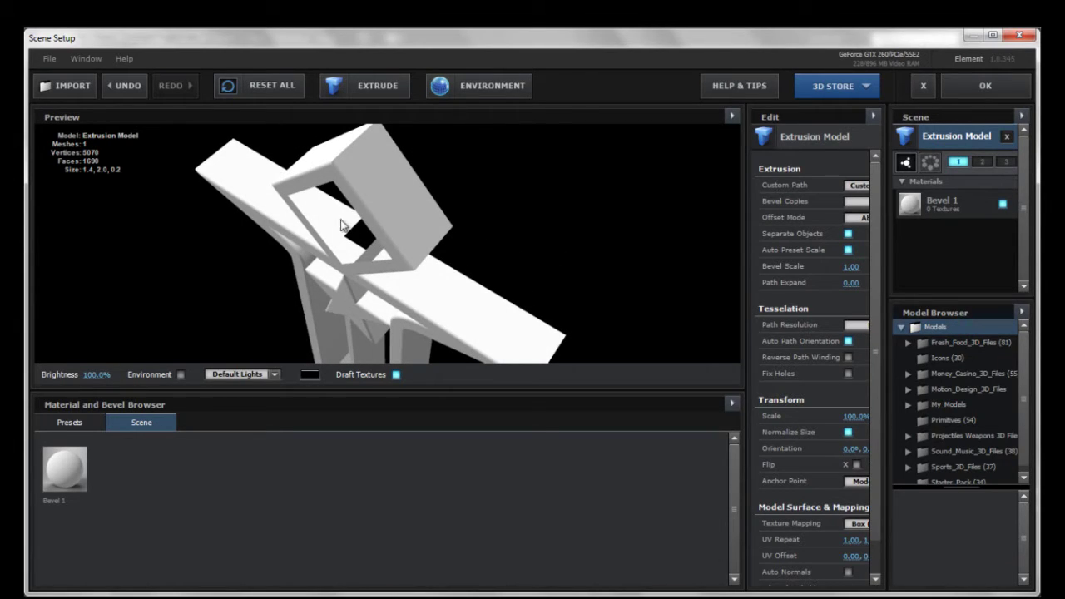
left_click_drag(391, 265, 408, 119)
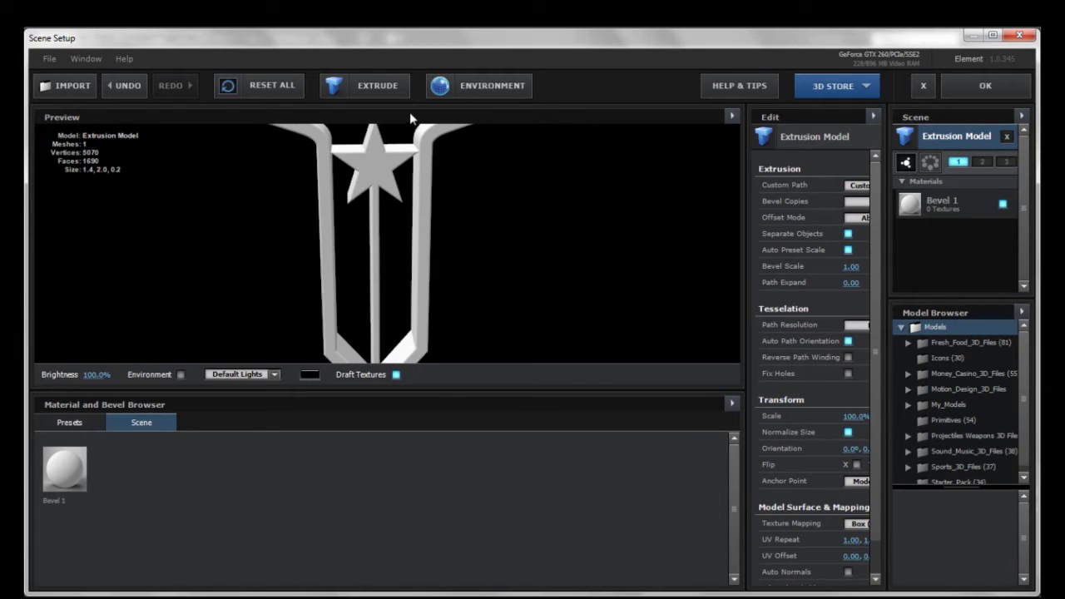
Set the scene's environment texture to the Garden image and accept the texture settings.
left_click(466, 91)
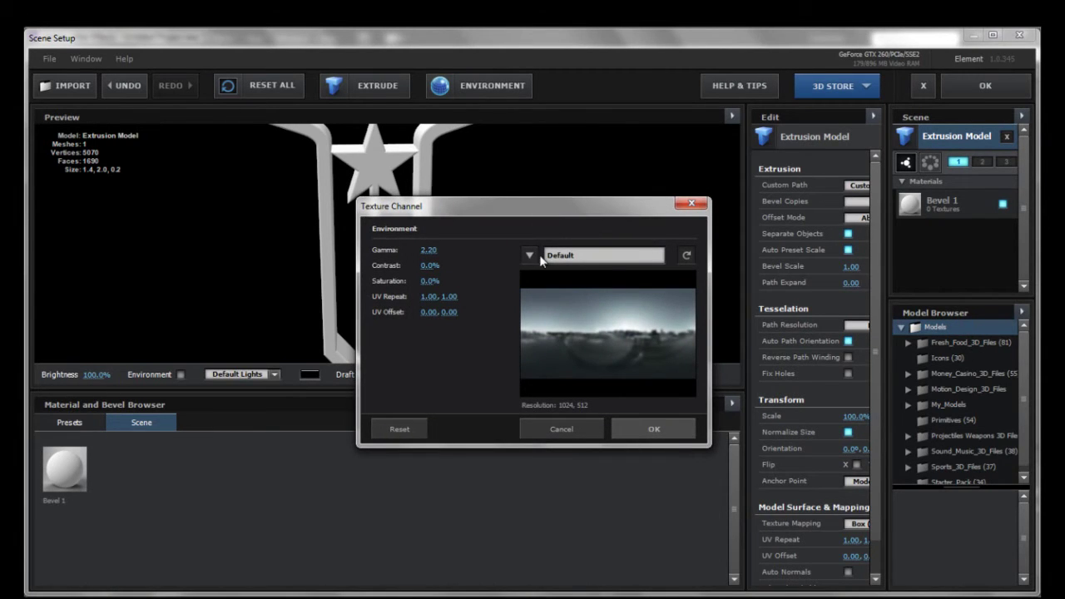
left_click(562, 254)
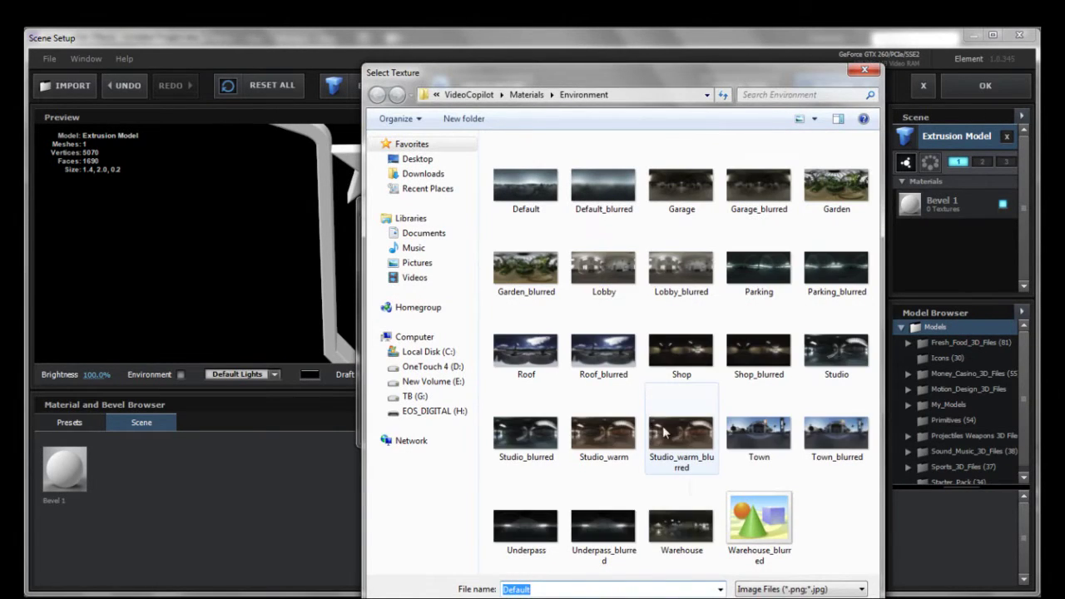
left_click(532, 275)
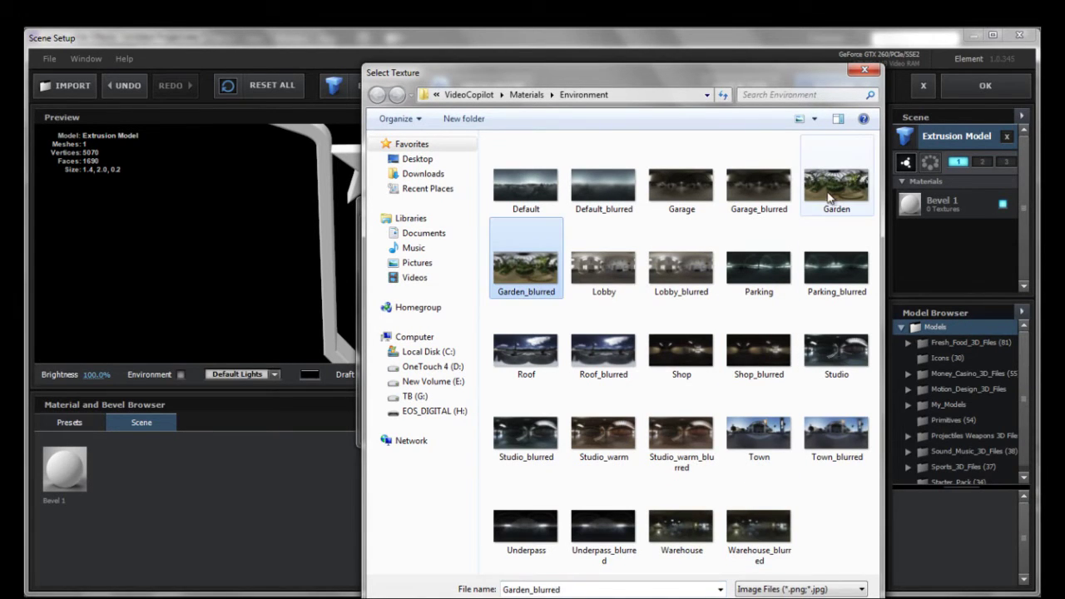
left_click(838, 190)
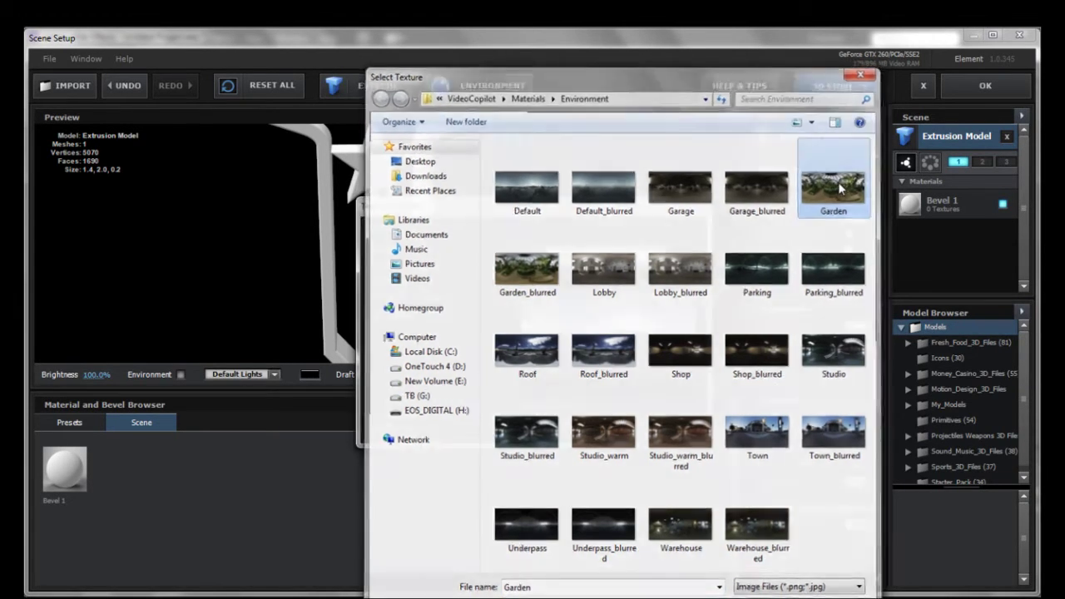
double_click(839, 189)
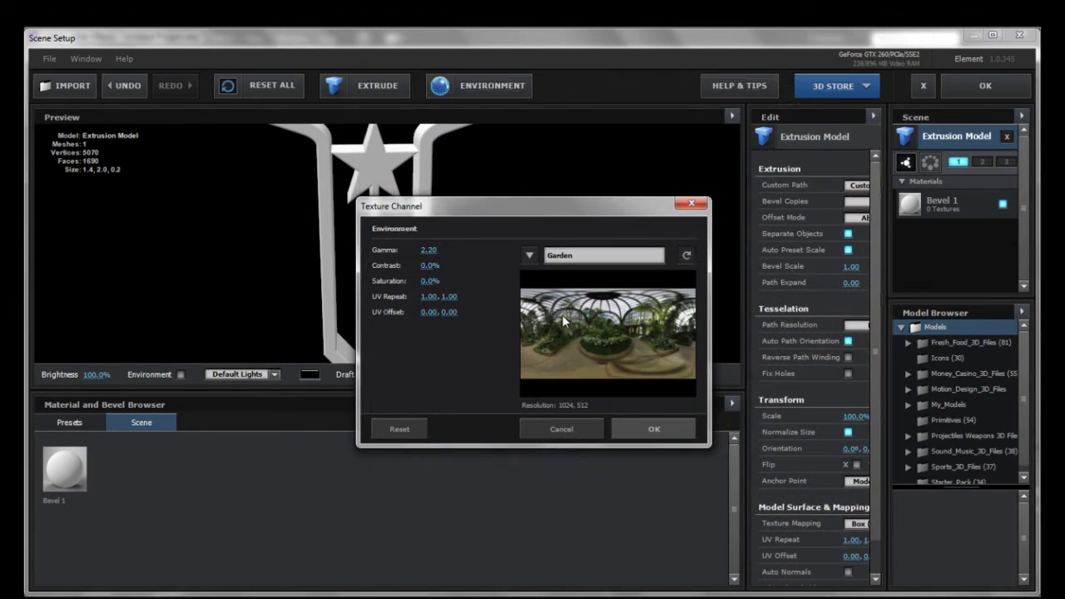
left_click(641, 429)
Enable the environment background behind the extruded sword logo in the preview.
left_click_drag(409, 219, 439, 225)
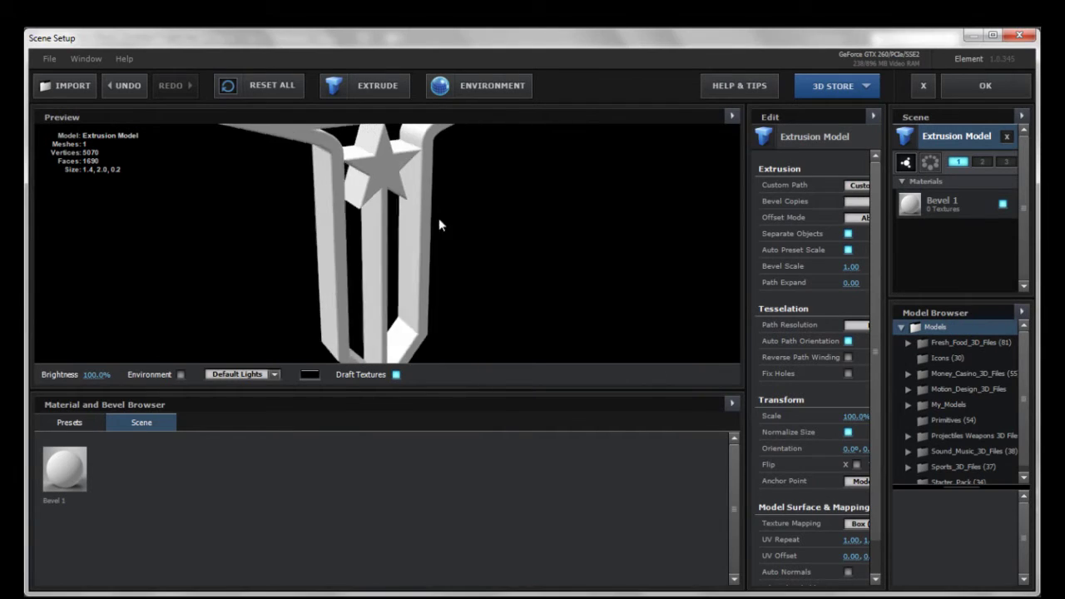
left_click(181, 375)
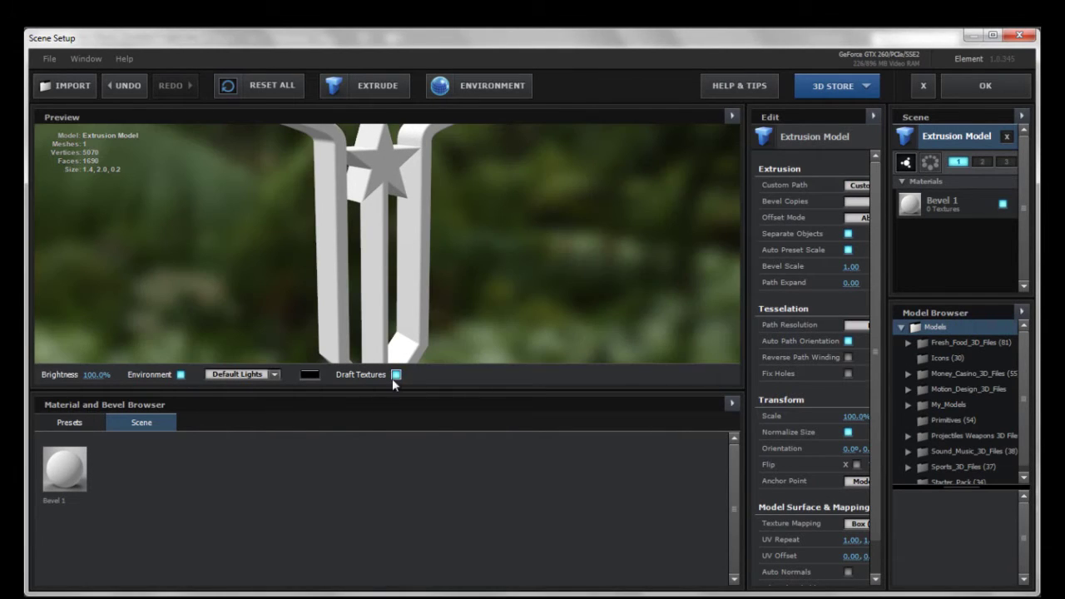
mouse_move(369, 218)
left_mouse_down()
mouse_move(363, 281)
mouse_move(351, 261)
mouse_move(386, 314)
mouse_move(384, 226)
left_mouse_up()
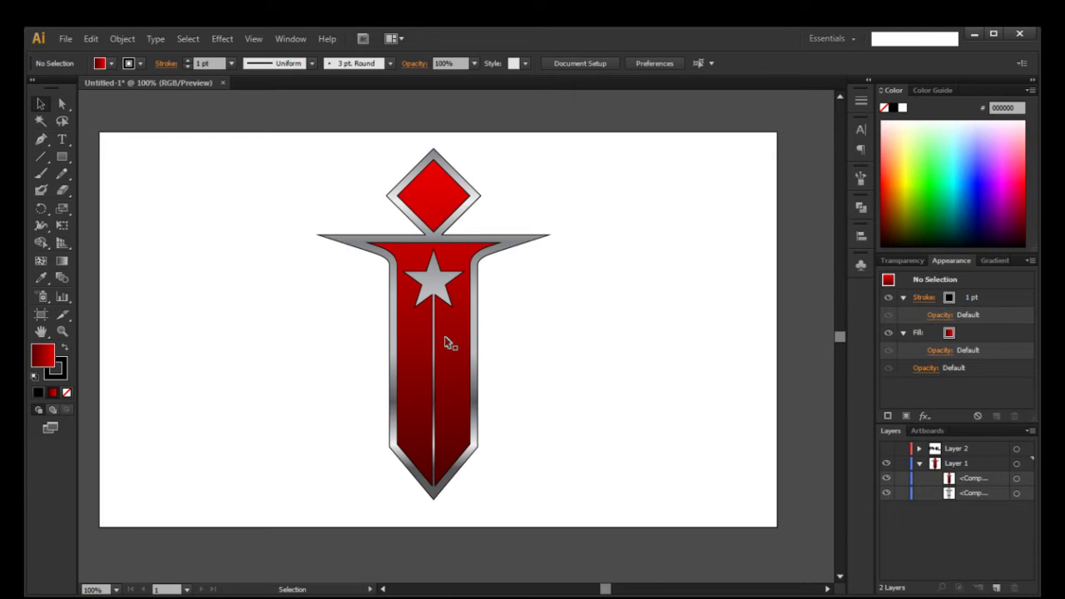
Examine the red inner compound path of the sword in Illustrator and compare it with the extruded model in Scene Setup.
left_click(453, 399)
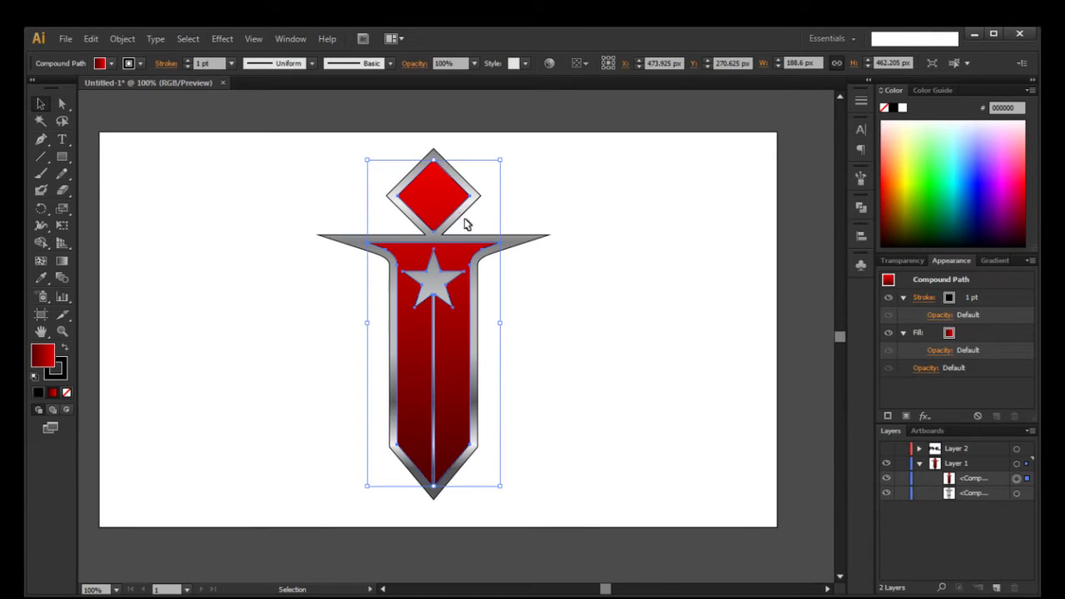
left_click(516, 306)
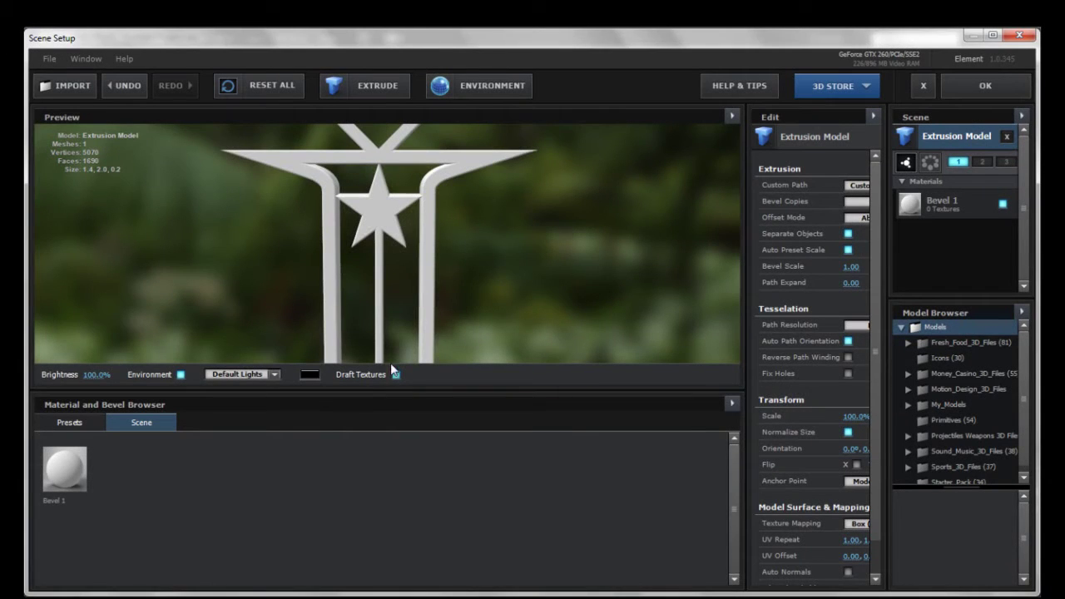
left_click_drag(390, 362, 389, 258)
left_click_drag(361, 175, 463, 192)
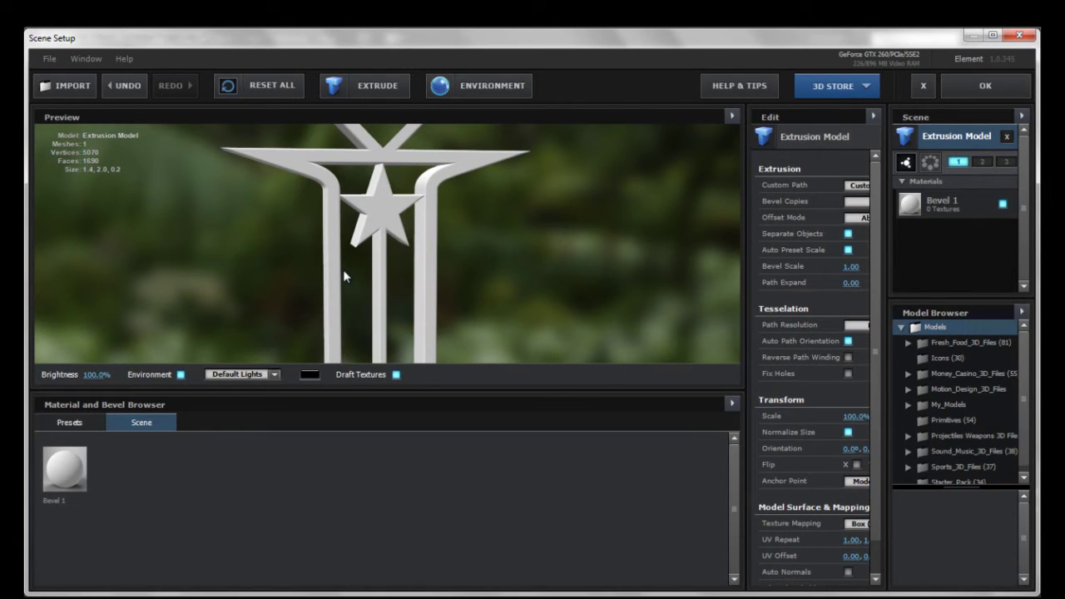
Apply the Bold bevel preset to the extruded sword model.
left_click_drag(370, 219, 378, 196)
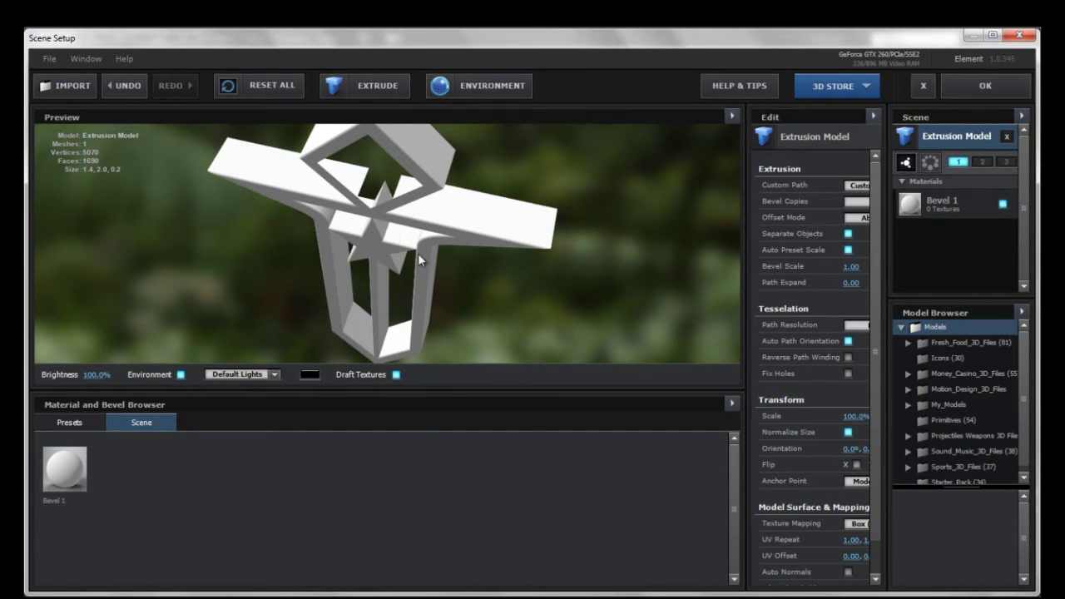
left_click_drag(417, 252, 366, 170)
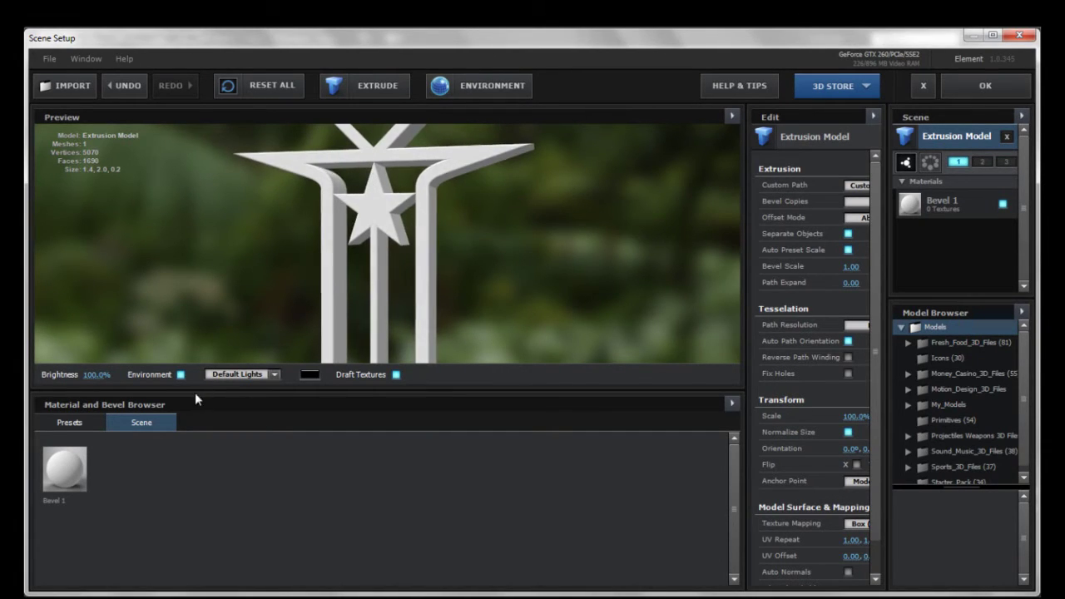
left_click(71, 422)
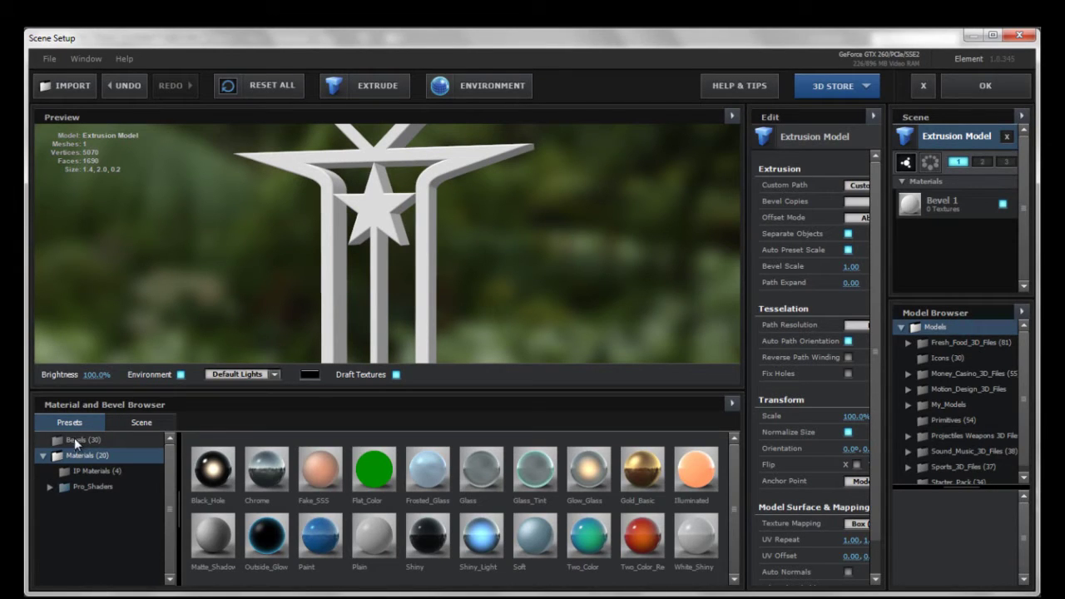
left_click(74, 439)
left_click(420, 466)
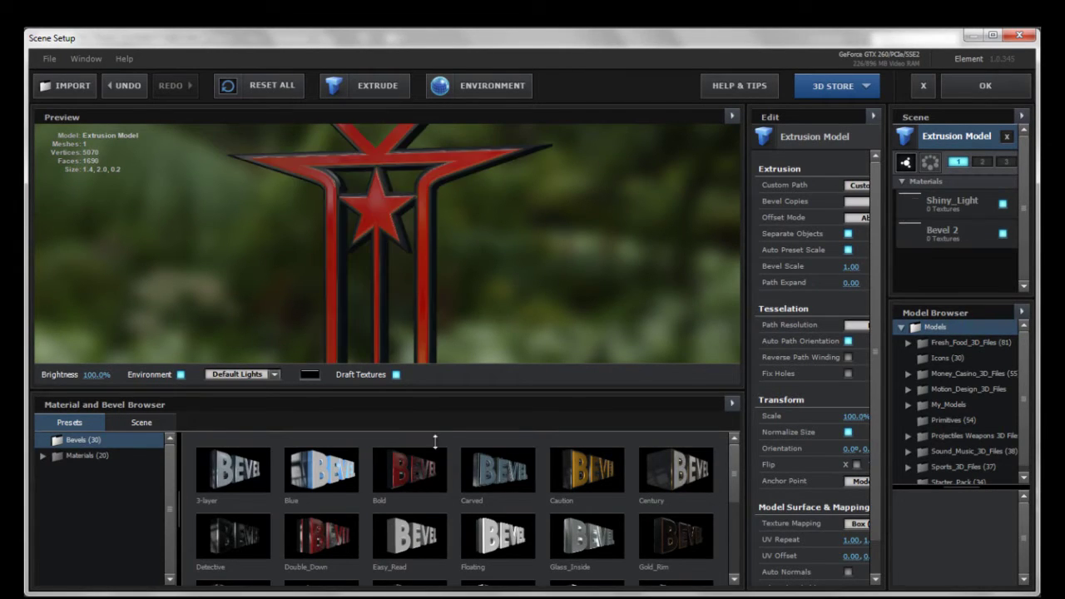
Hide the environment background in the preview and set the preview lighting to Cinema.
left_click_drag(441, 342, 364, 323)
scroll(361, 260, "down", 3)
left_click(180, 374)
left_click(241, 374)
left_click(245, 408)
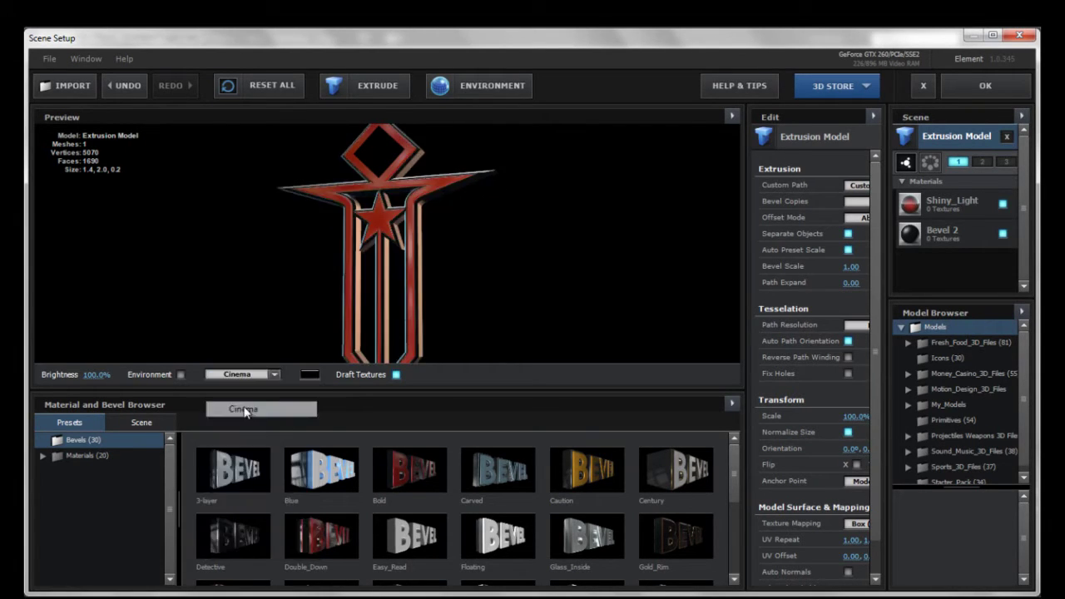
Inspect the bevelled sword from several angles and leave Scene Setup without saving the changes.
left_click_drag(408, 284, 388, 276)
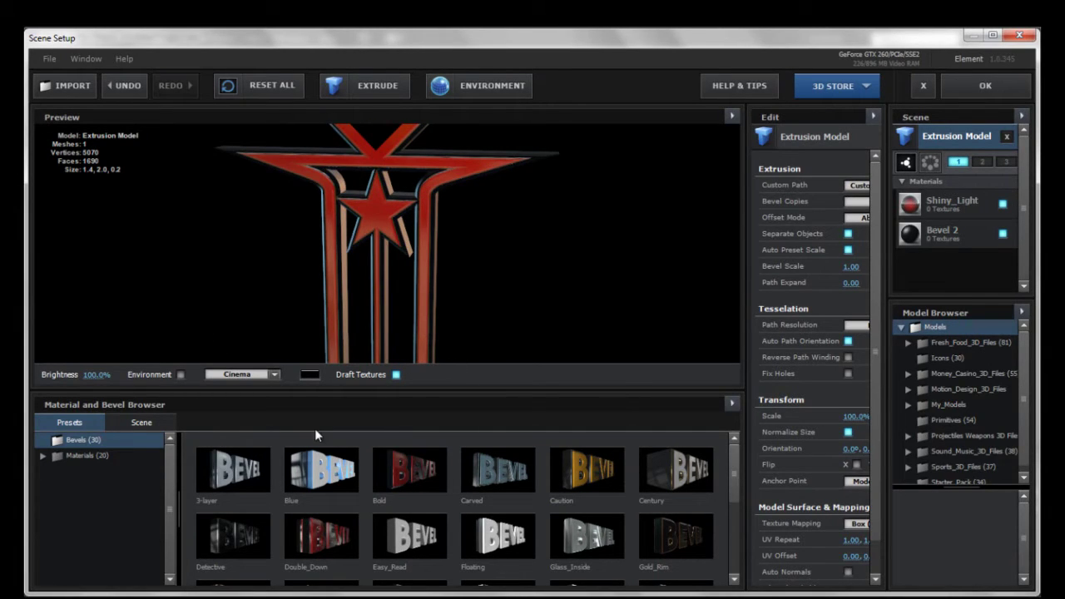
left_click_drag(354, 286, 381, 257)
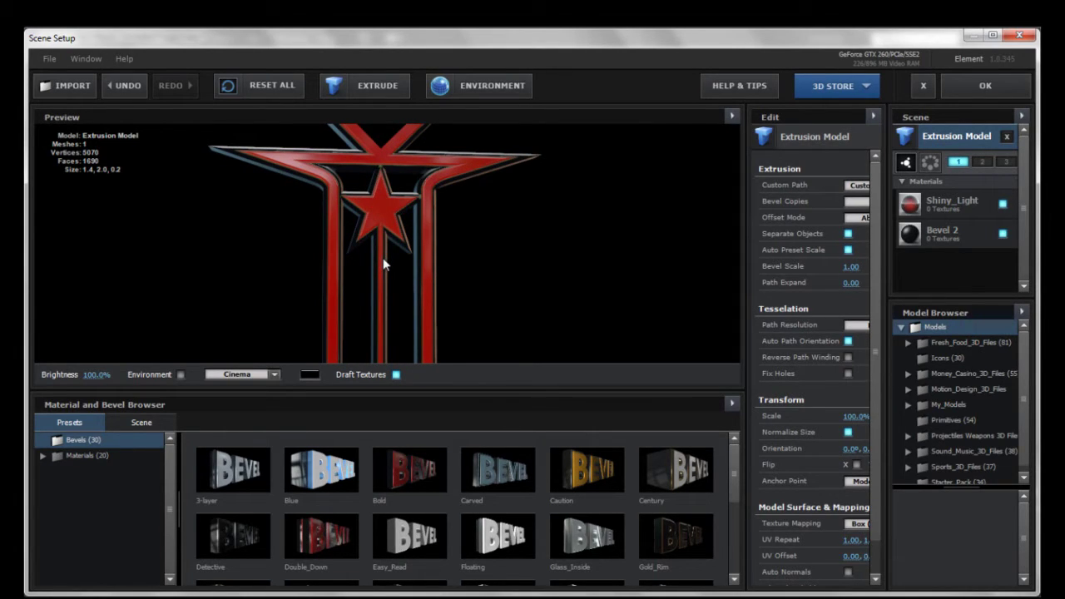
left_click_drag(406, 252, 355, 254)
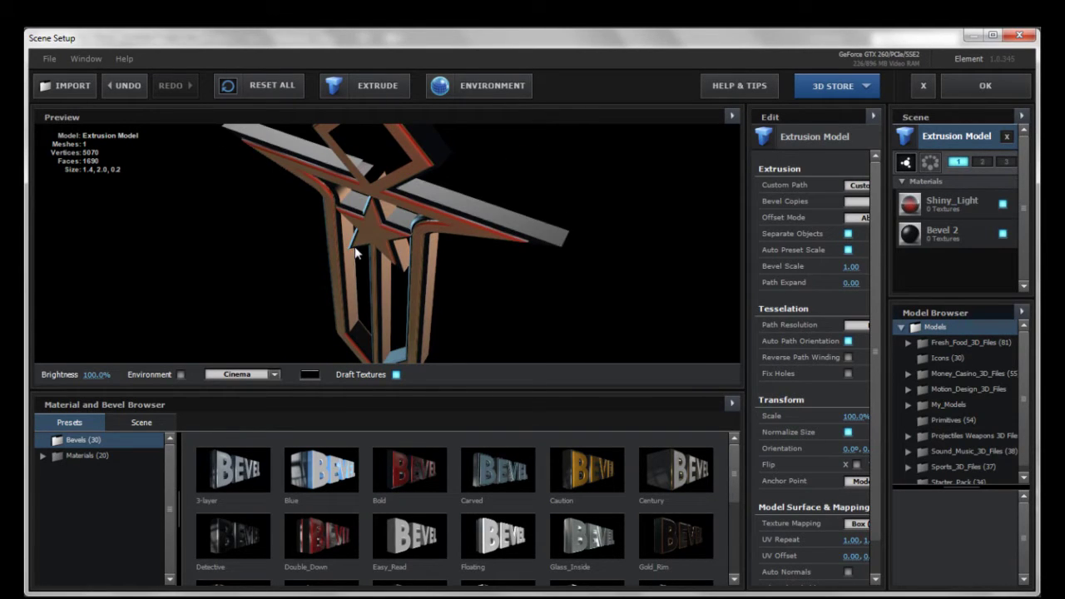
left_click_drag(363, 149, 370, 178)
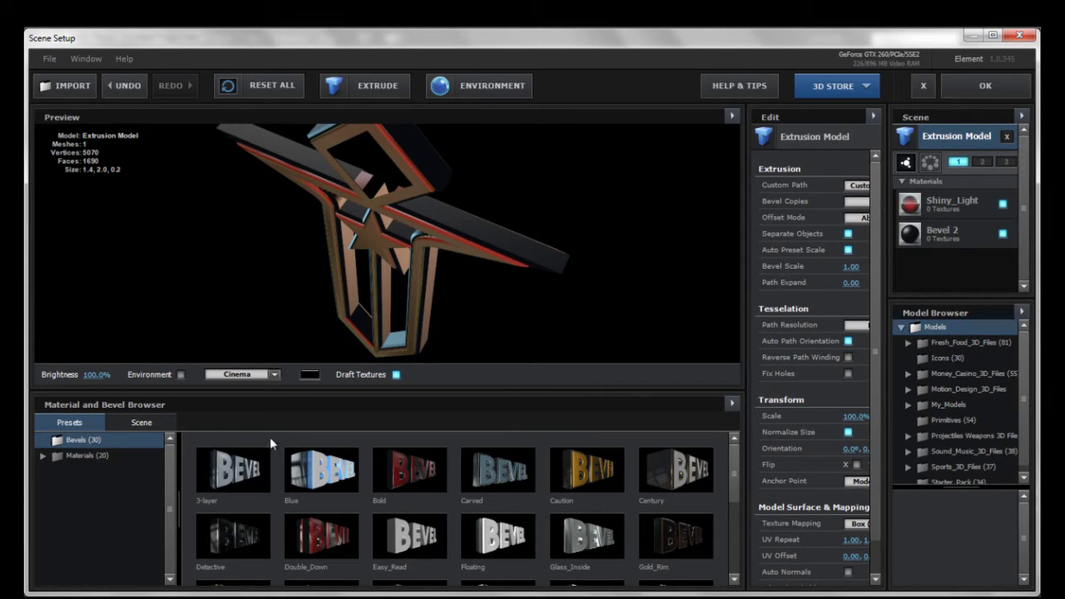
left_click_drag(362, 207, 474, 202)
left_click(926, 89)
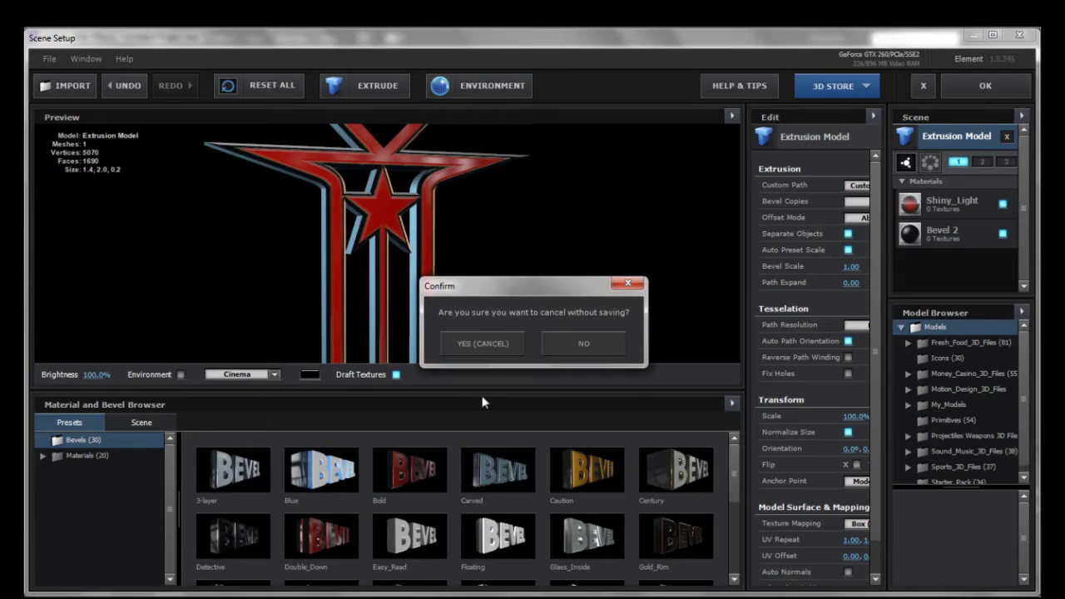
left_click(486, 343)
Delete Mask 1, Mask 2 and Mask 3 from the Logo layer.
left_click(148, 519)
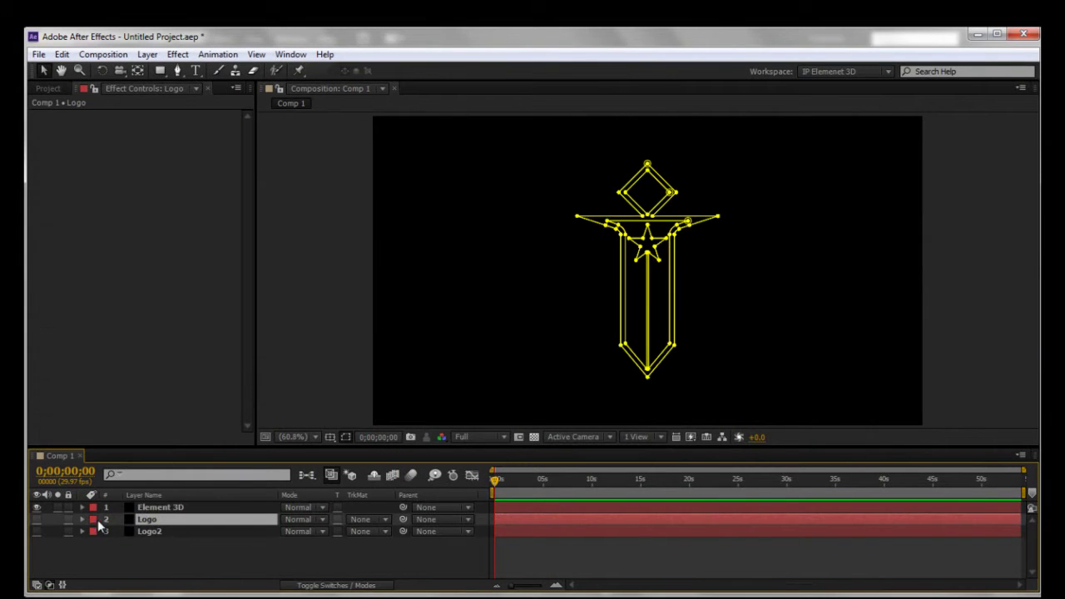
left_click(81, 520)
left_click(147, 536)
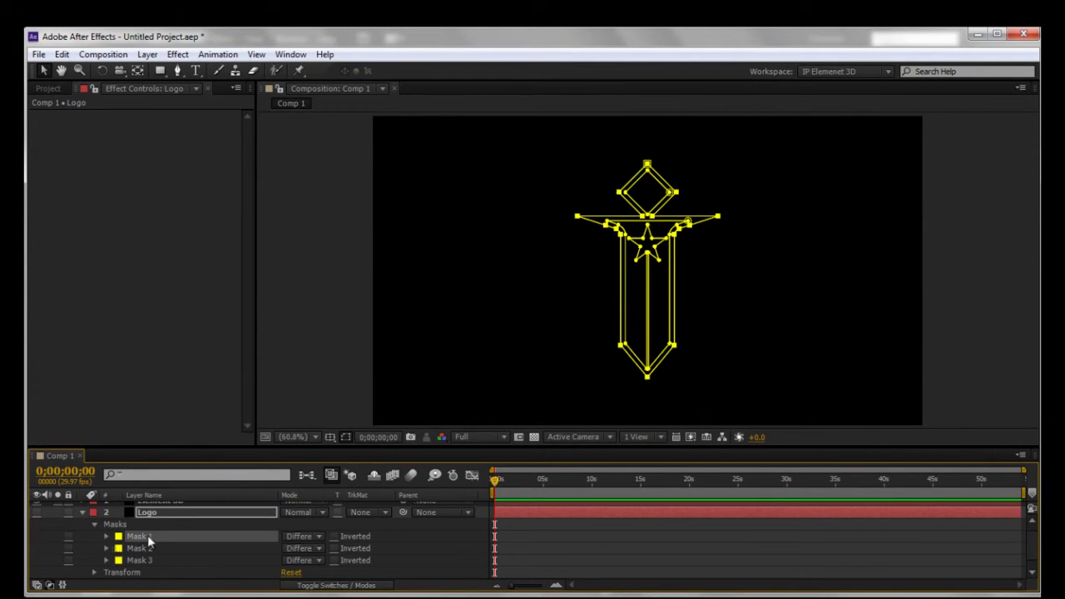
key("Delete")
left_click(147, 536)
key("Delete")
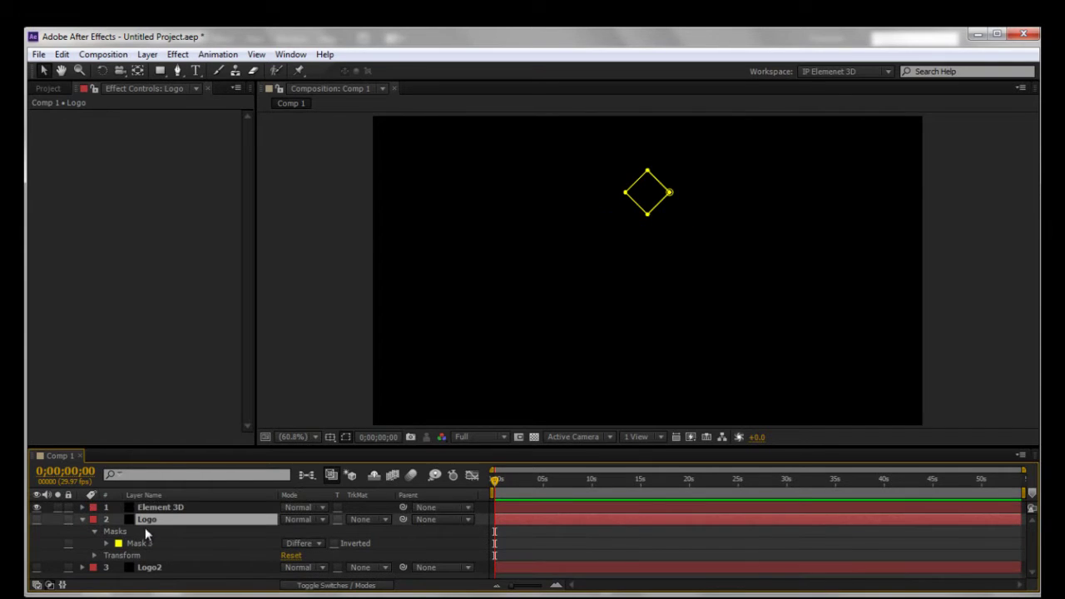
left_click(138, 543)
key("Delete")
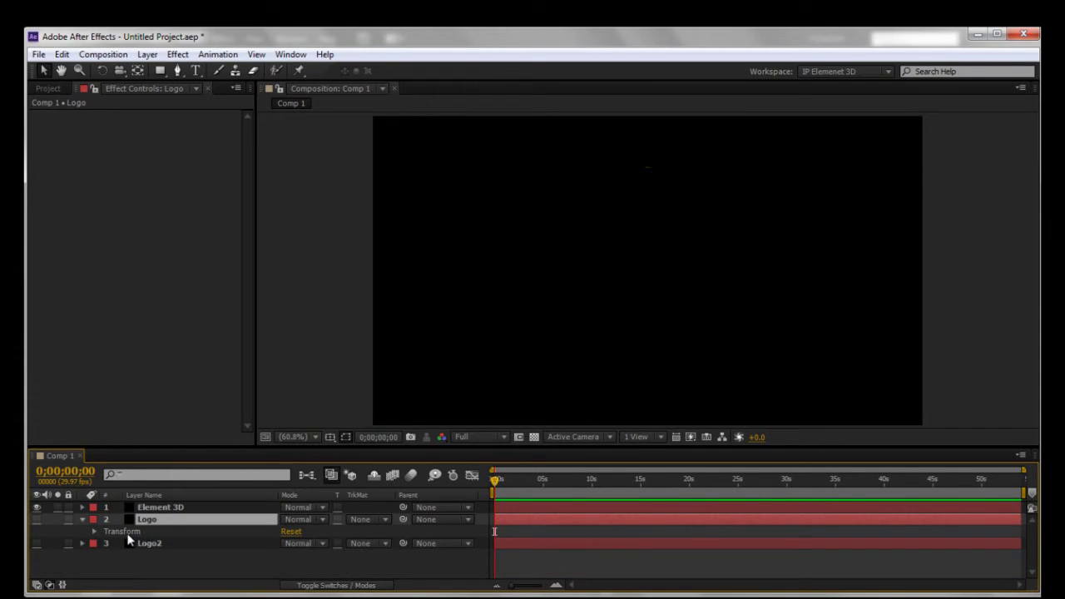
left_click(335, 349)
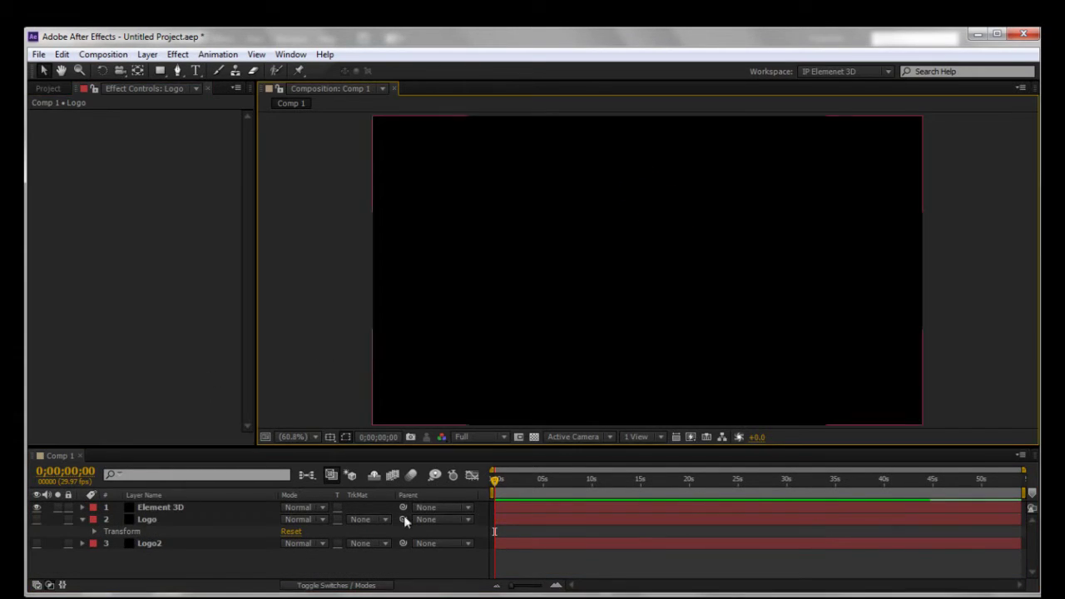
Reset the Element effect on the Element 3D layer and collapse its settings.
left_click(178, 507)
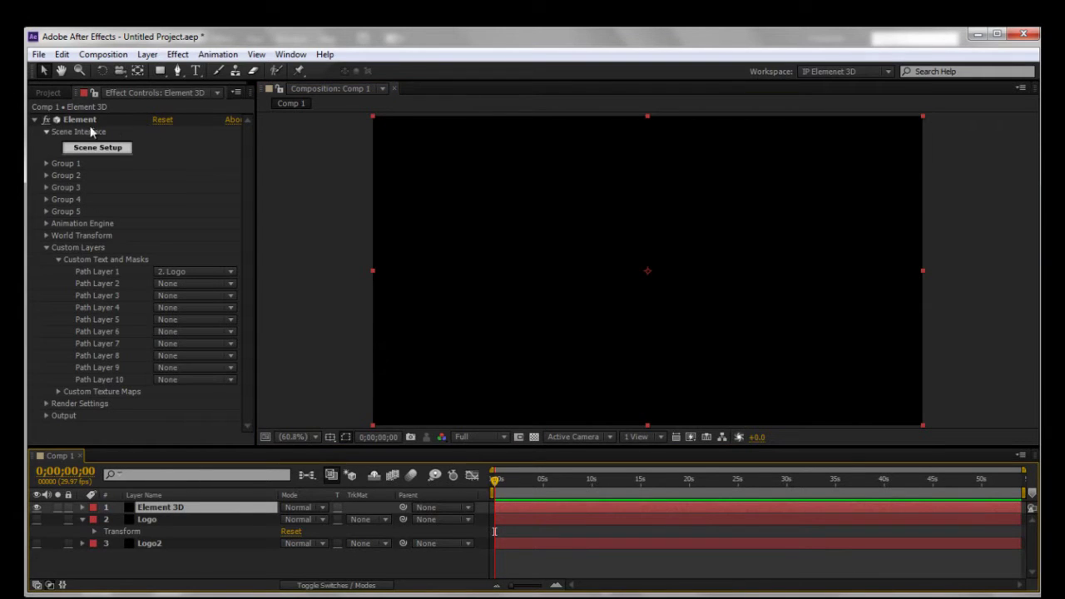
left_click(163, 119)
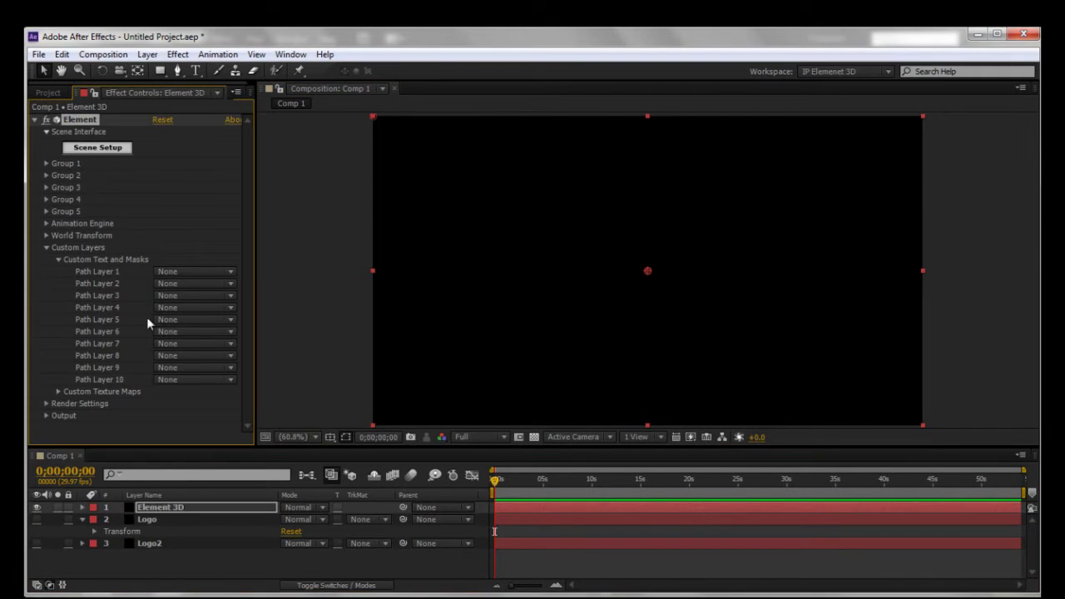
left_click(35, 120)
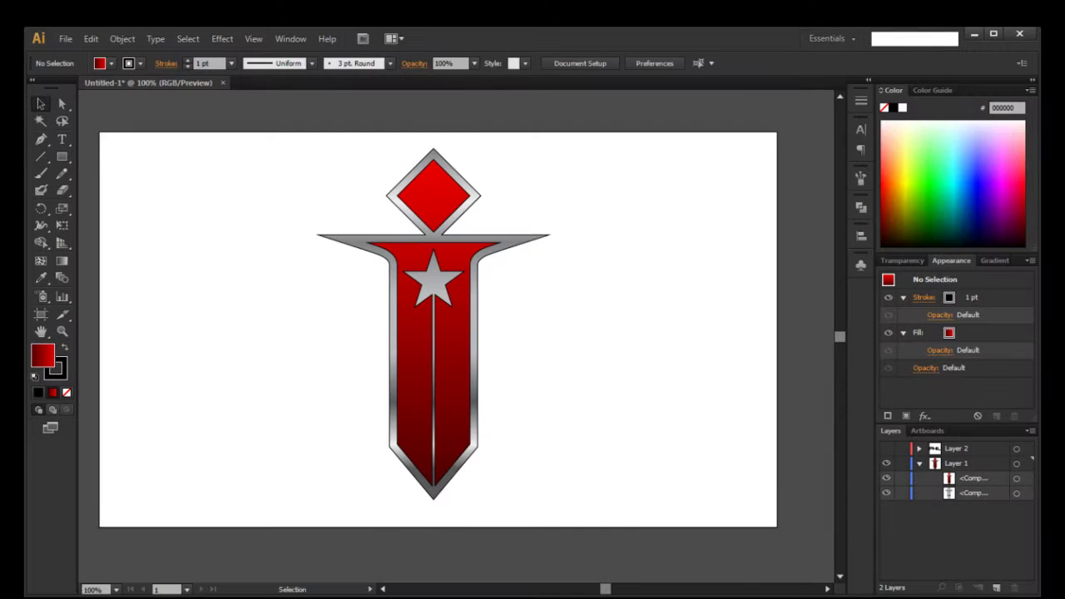
Switch to Illustrator and compare the sword's red inner compound path with its metallic outer compound path by selecting them alternately.
left_click(480, 345)
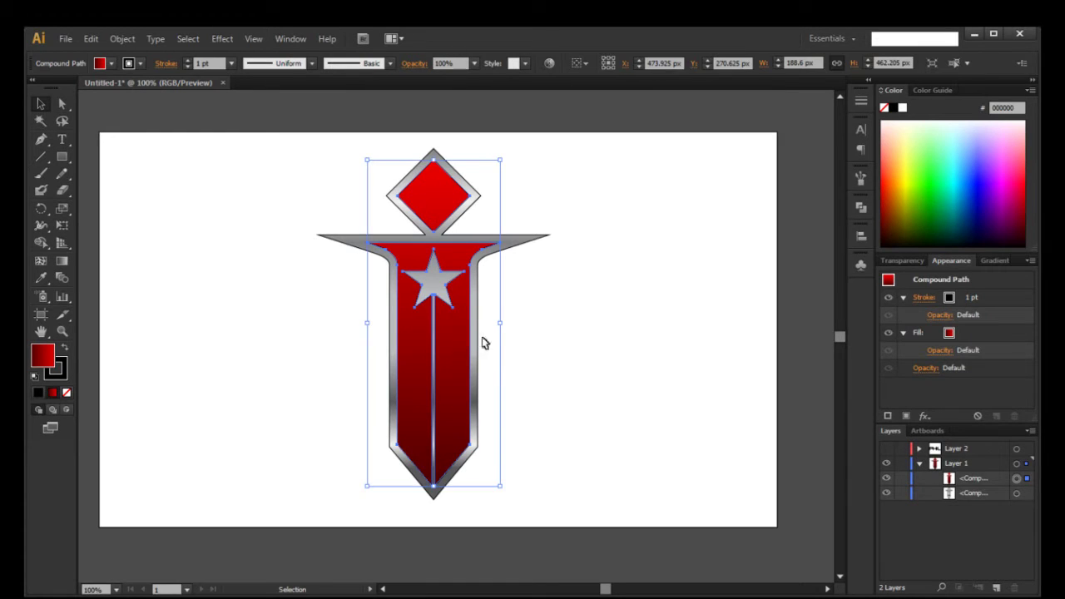
left_click(529, 333)
left_click(469, 327)
left_click(656, 353)
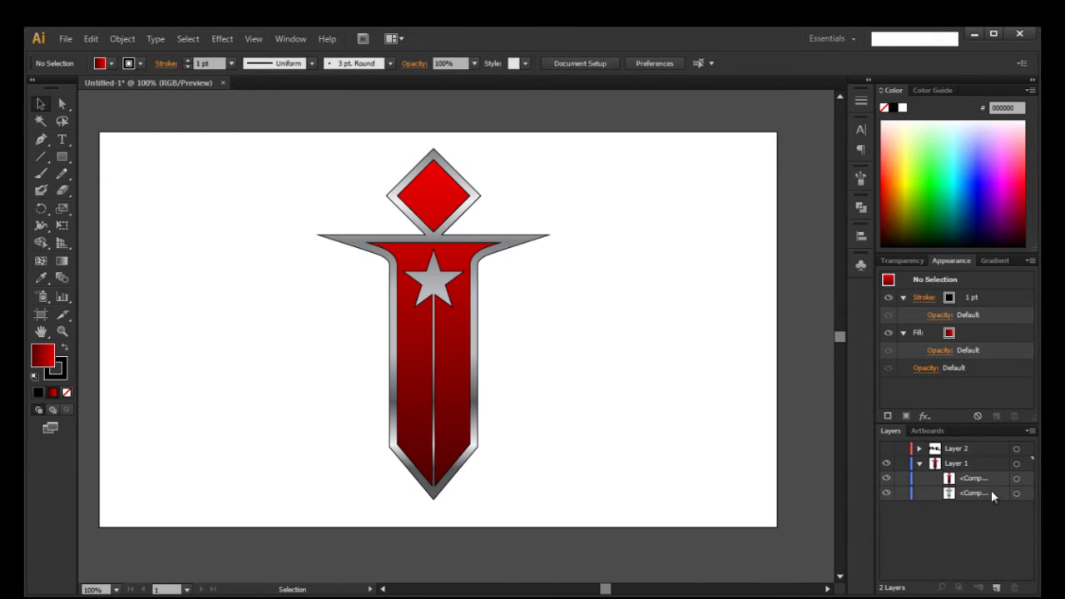
left_click(1028, 479)
left_click(1028, 493)
left_click(1027, 479)
left_click(1027, 492)
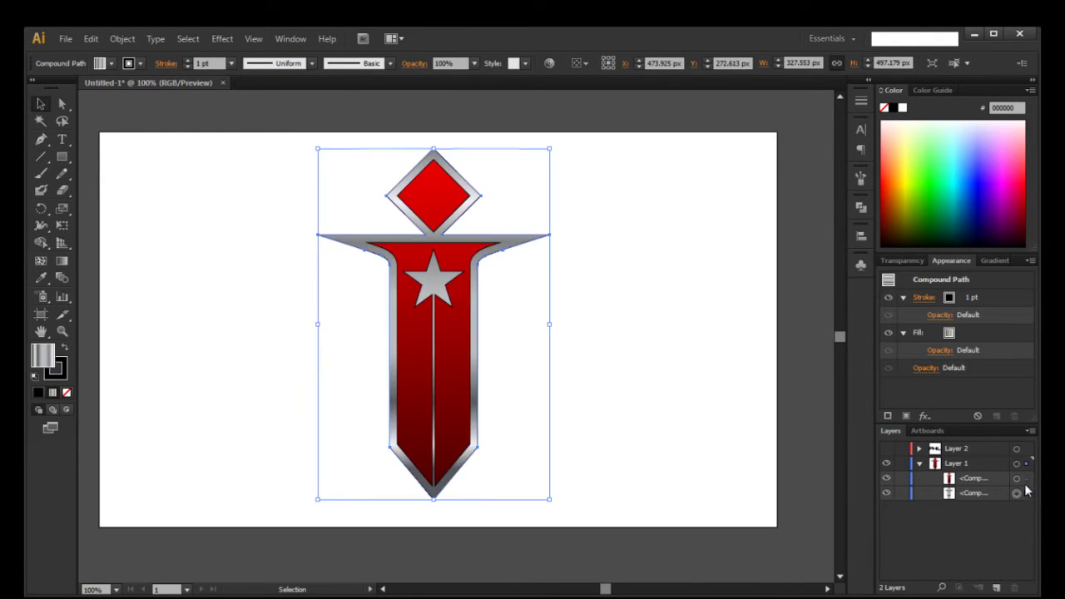
left_click(1026, 478)
left_click(1028, 492)
left_click(1027, 478)
left_click(1026, 492)
left_click(1026, 478)
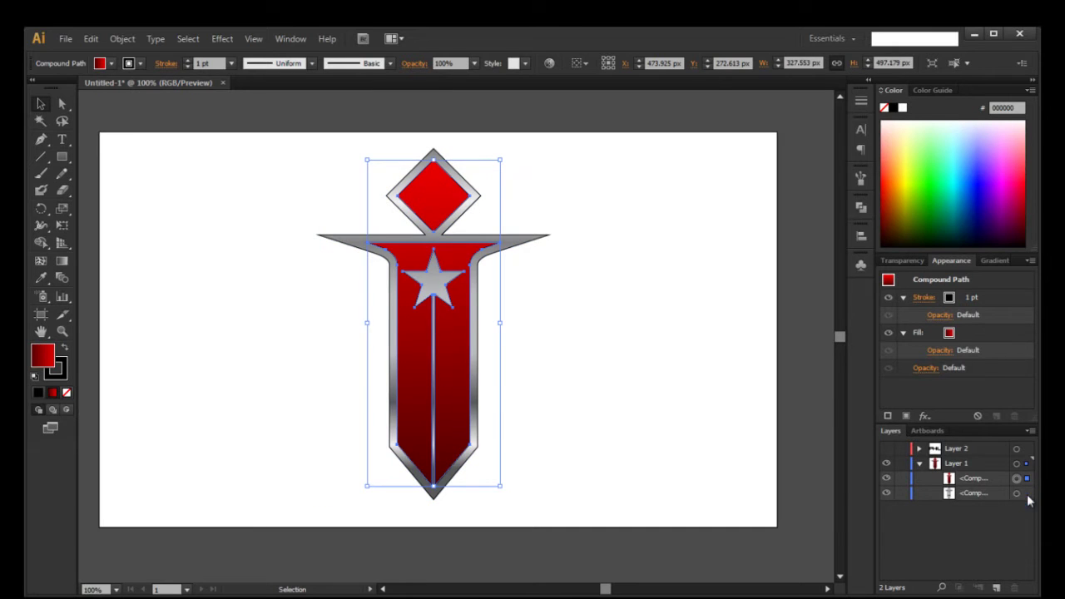
left_click(715, 473)
Try moving the sword's red inner path sideways off the metallic outer shape, and undo the move.
left_click(403, 394)
left_click(451, 361)
left_click_drag(466, 356, 560, 358)
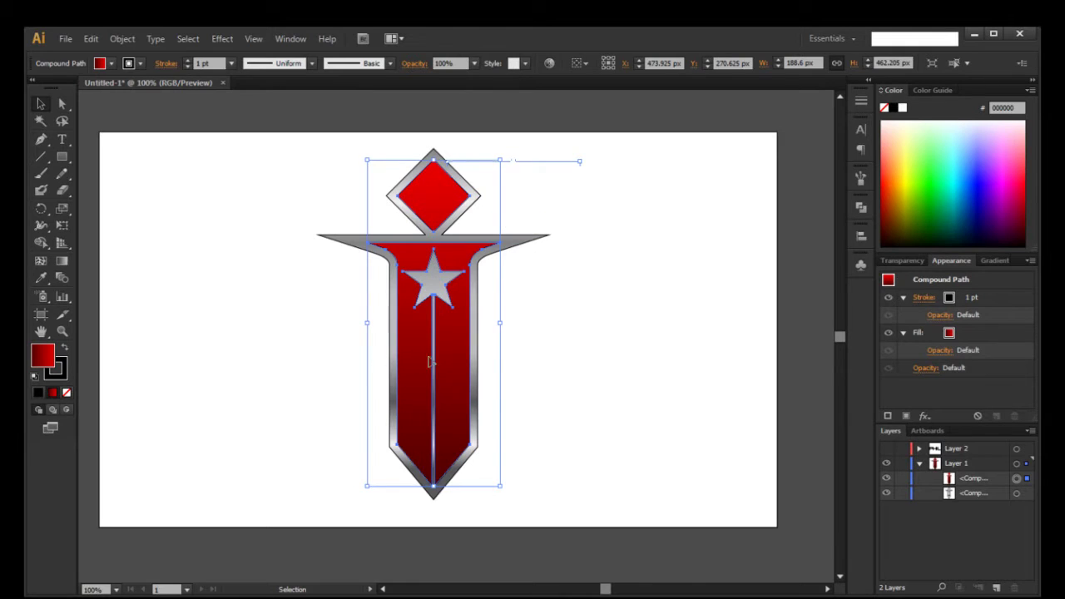
left_click_drag(430, 361, 524, 359)
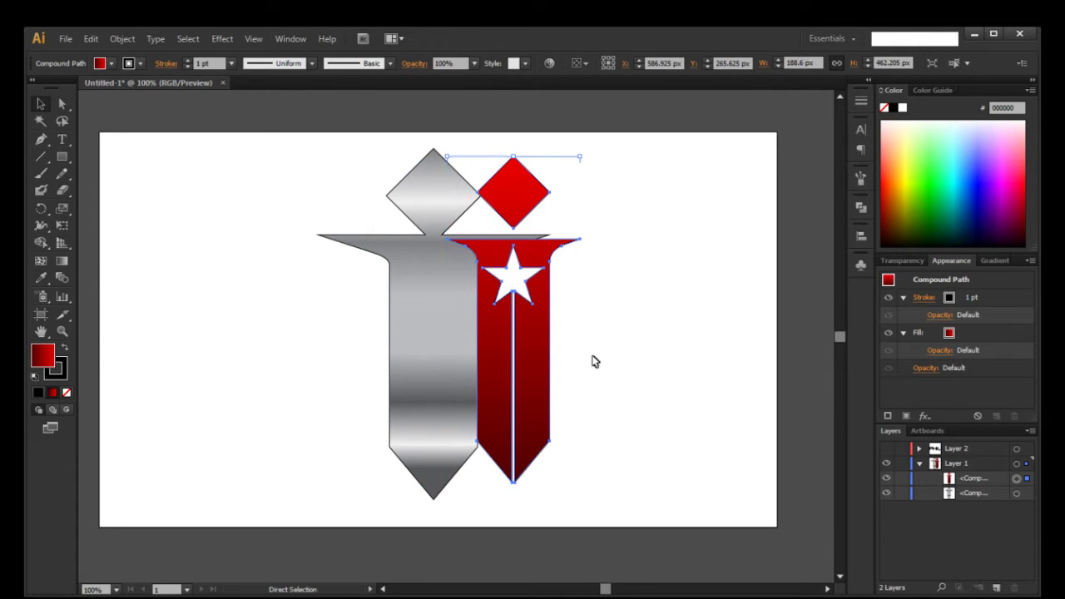
key("ctrl+z")
Try combining all of the sword artwork into one compound path, and undo it.
key("ctrl+a")
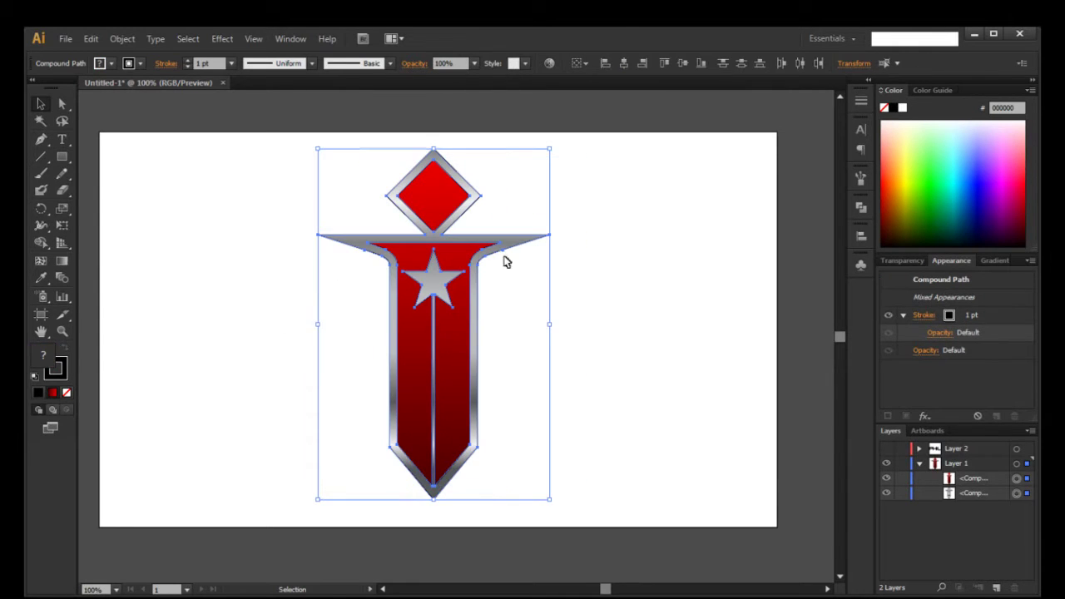
left_click(118, 38)
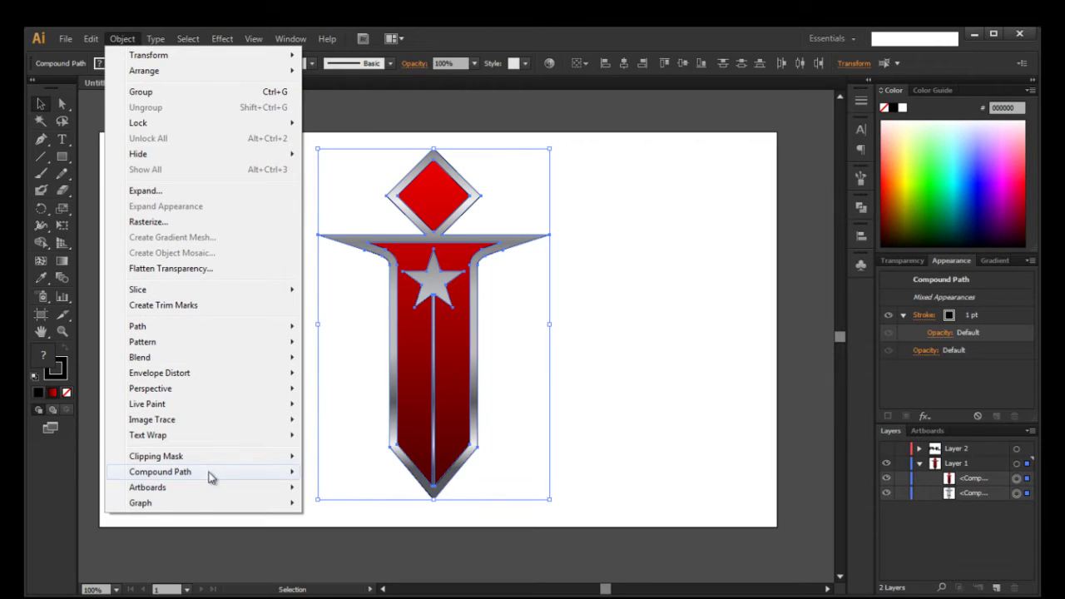
mouse_move(209, 473)
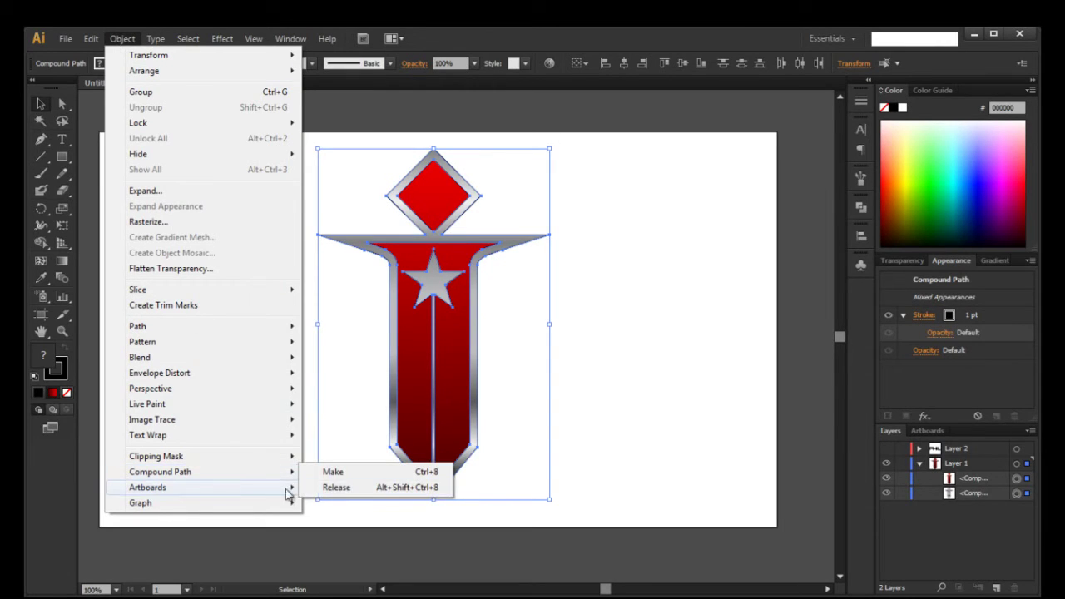
left_click(344, 473)
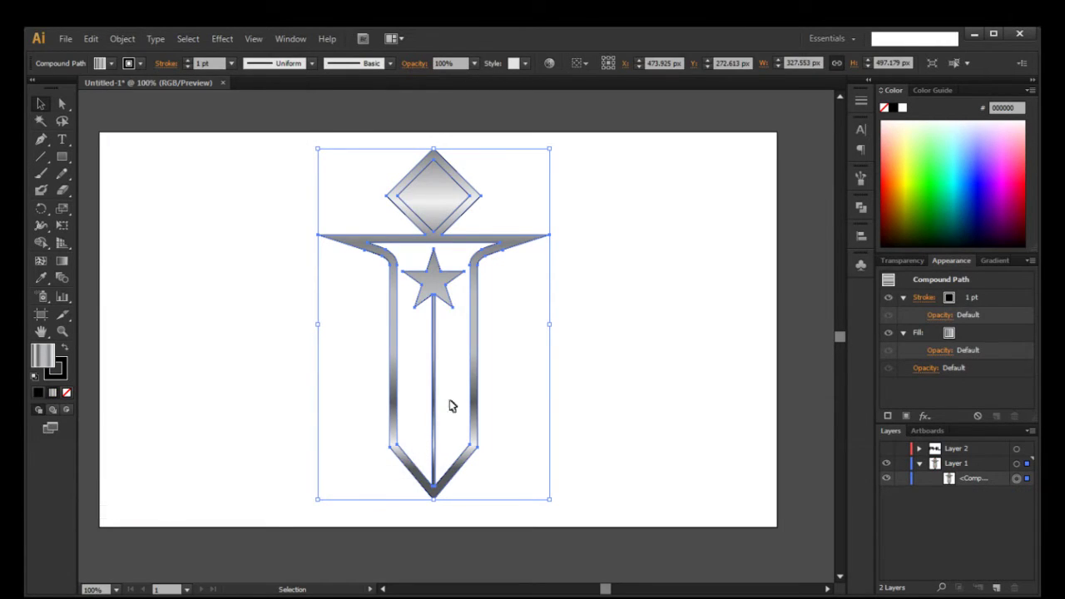
key("ctrl+z")
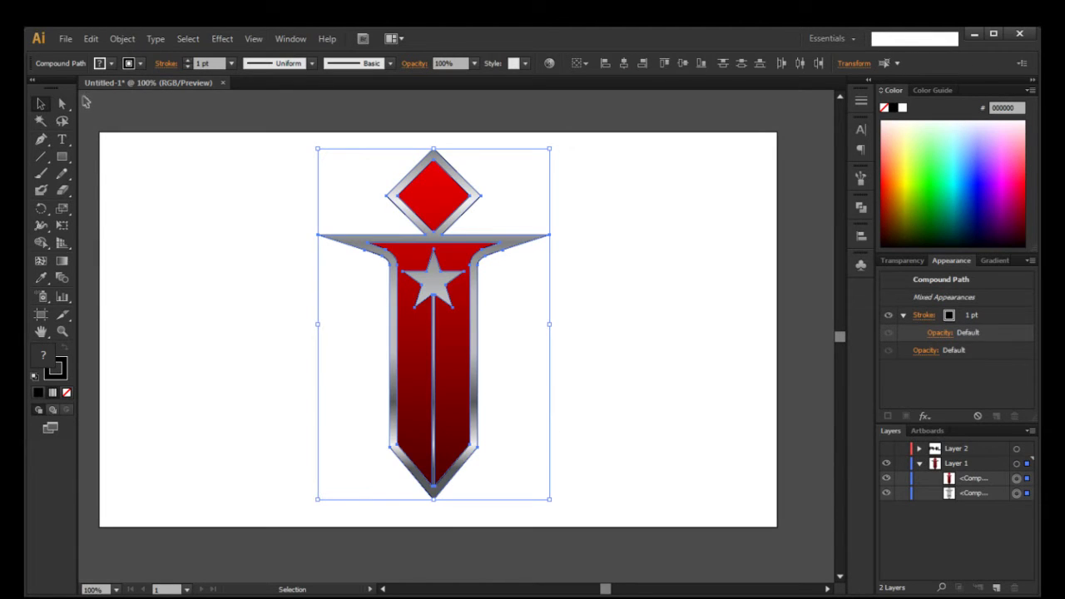
Try making a clipping mask from the two sword paths, and undo it.
left_click(123, 38)
mouse_move(188, 457)
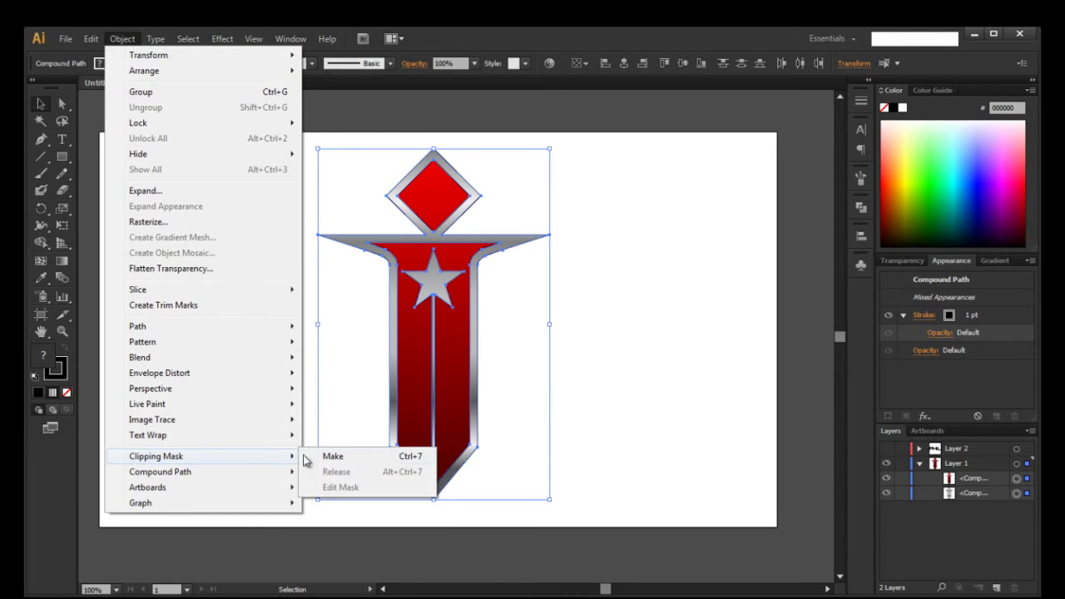
left_click(341, 455)
key("ctrl+z")
left_click(547, 406)
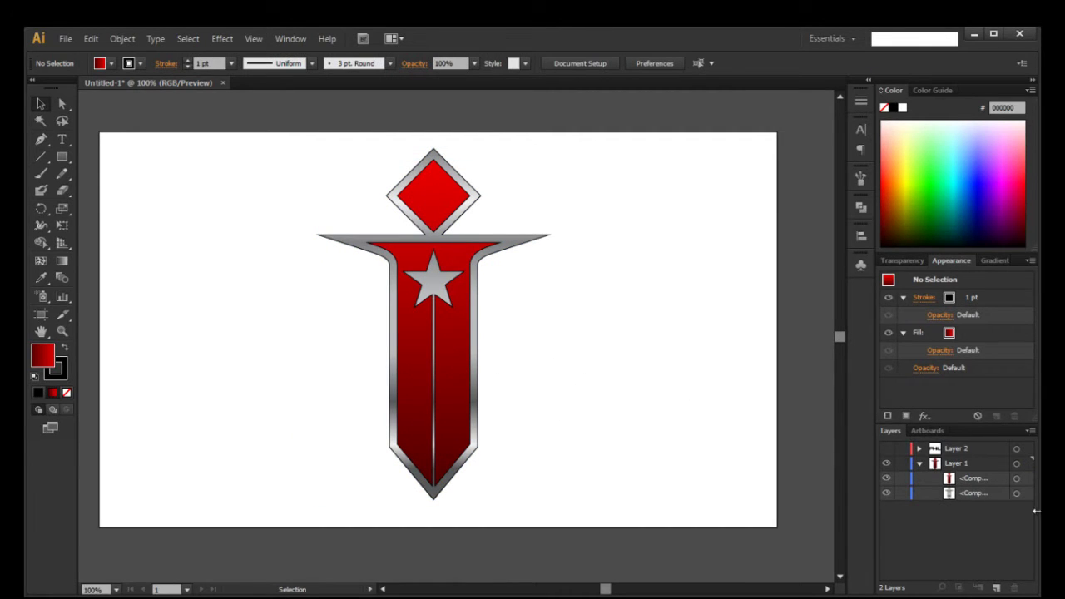
Combine the sword's red inner path and metallic outer path into a single compound path.
left_click(1017, 494)
left_click(571, 392)
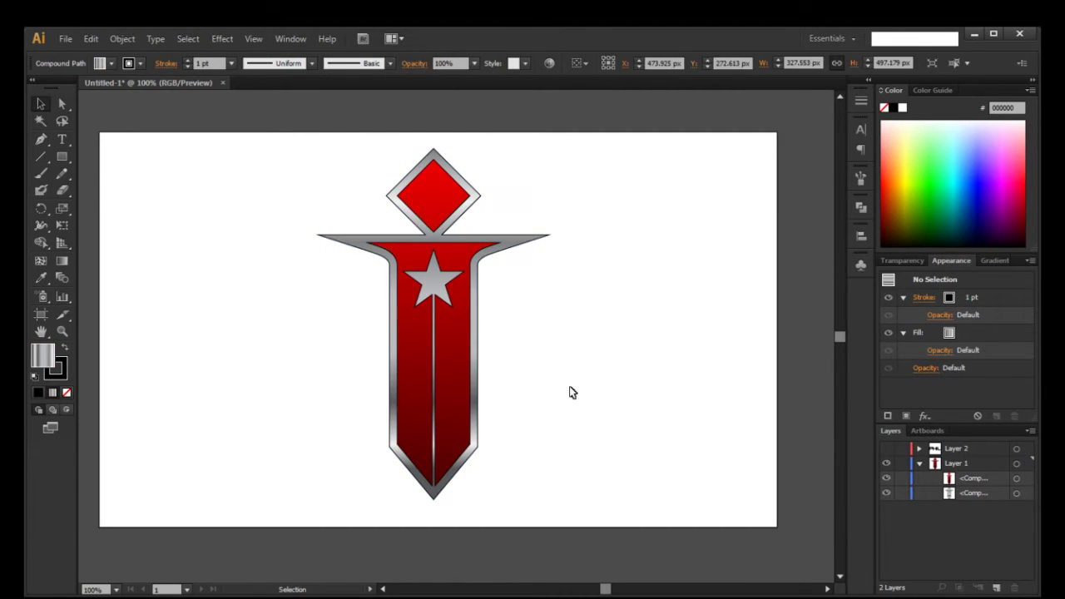
left_click(483, 373)
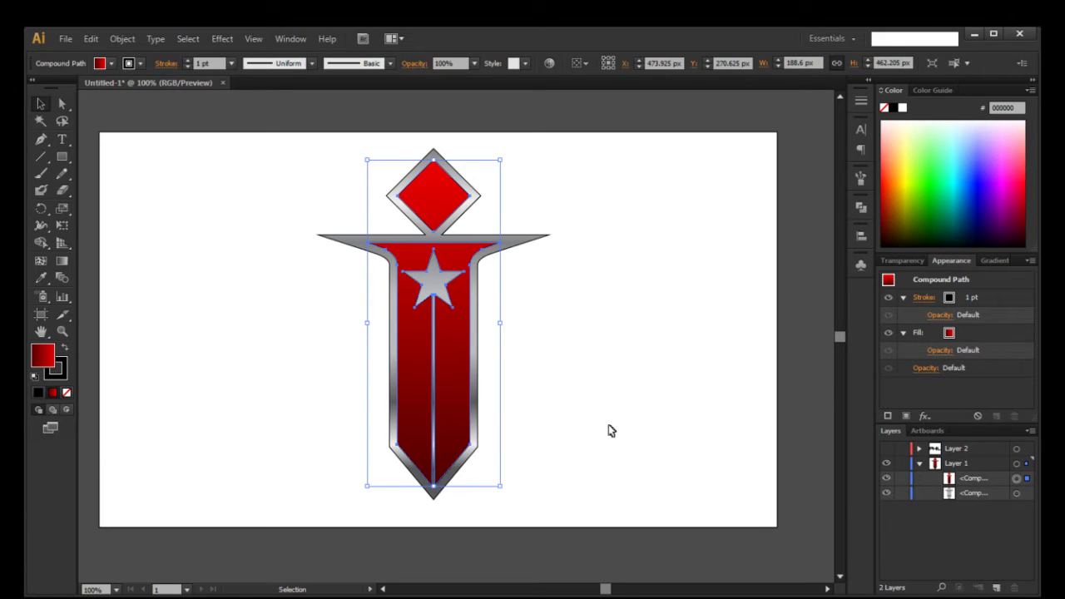
left_click_drag(610, 350, 390, 340)
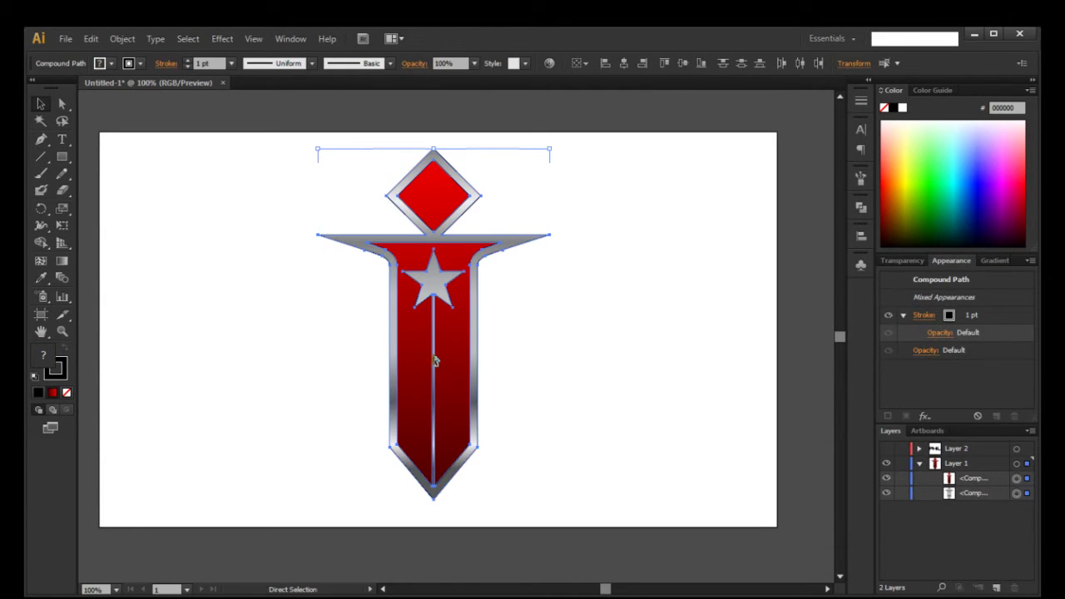
key("v")
key("ctrl+7")
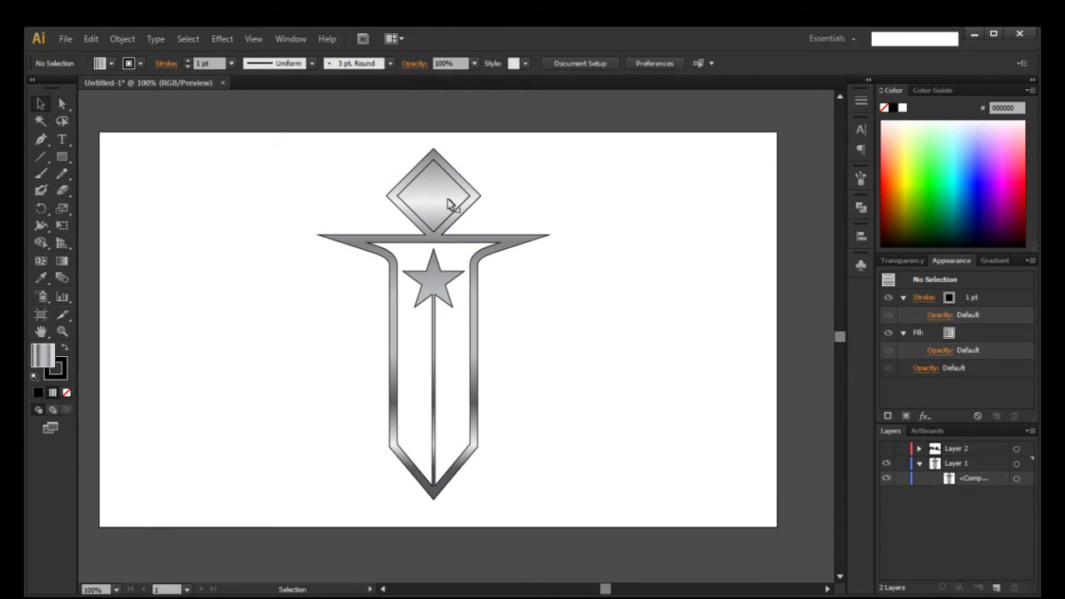
Try deleting the inner diamond from inside the combined sword compound path, and undo the deletion.
scroll(444, 197, "up", 1)
double_click(450, 231)
left_click(450, 231)
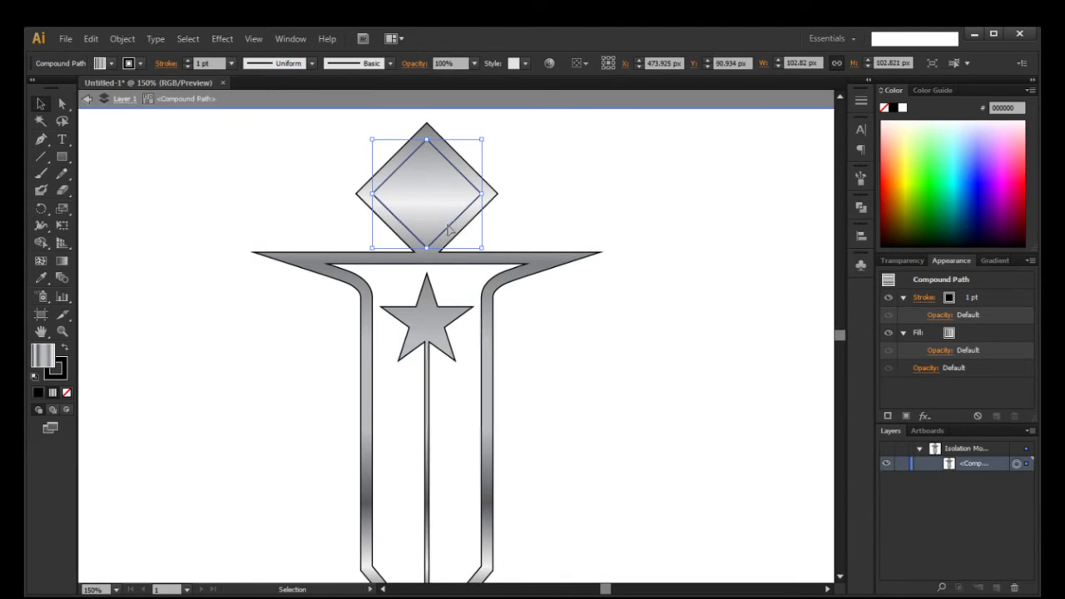
key("Delete")
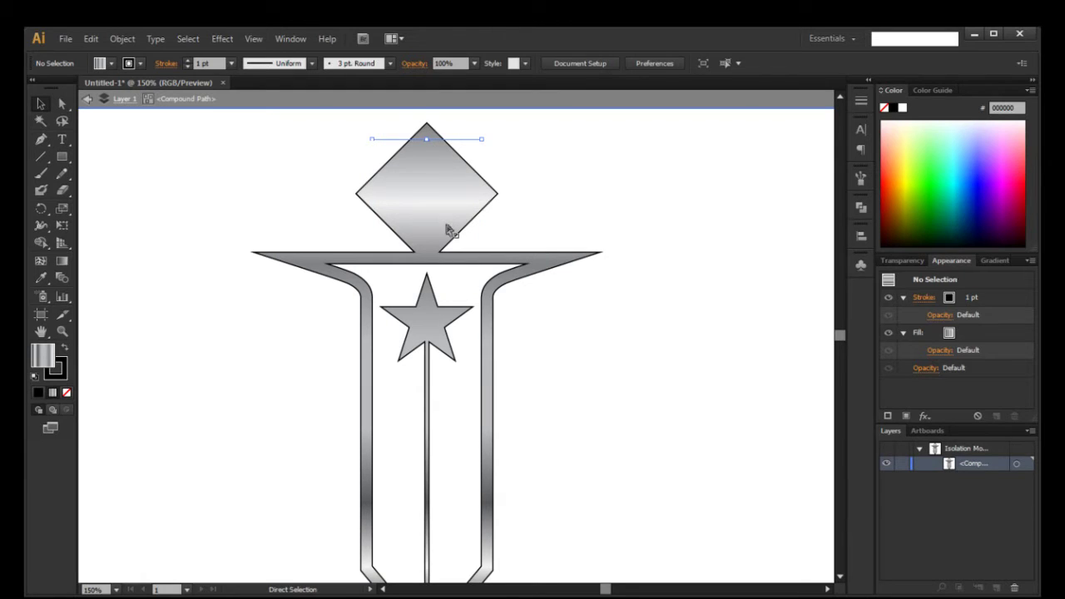
key("ctrl+z")
left_click(484, 263)
left_click(461, 222, "shift")
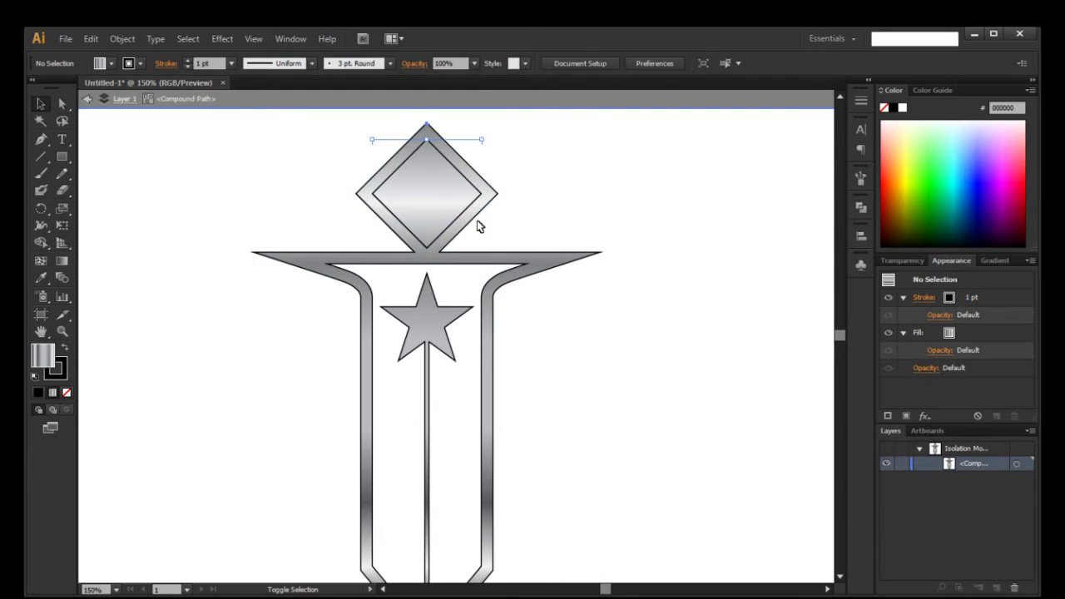
double_click(536, 212)
Try moving the combined sword path and its inner diamond sideways, and undo the moves.
left_click(448, 250)
left_click(450, 248)
left_click(450, 260)
left_click(455, 241)
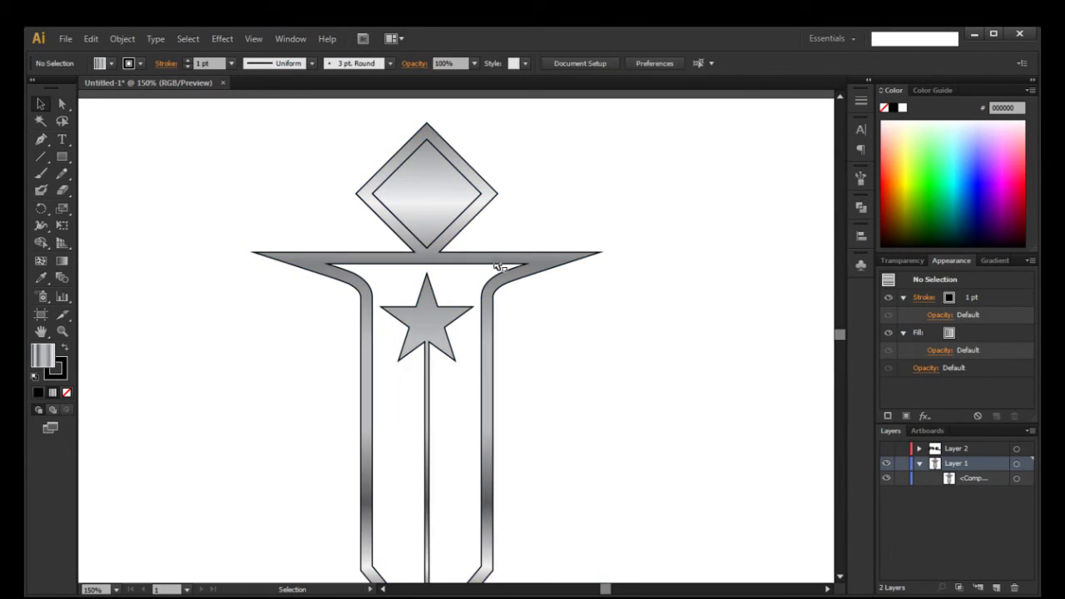
left_click(454, 222)
left_click(454, 221, "shift")
key("ctrl+z")
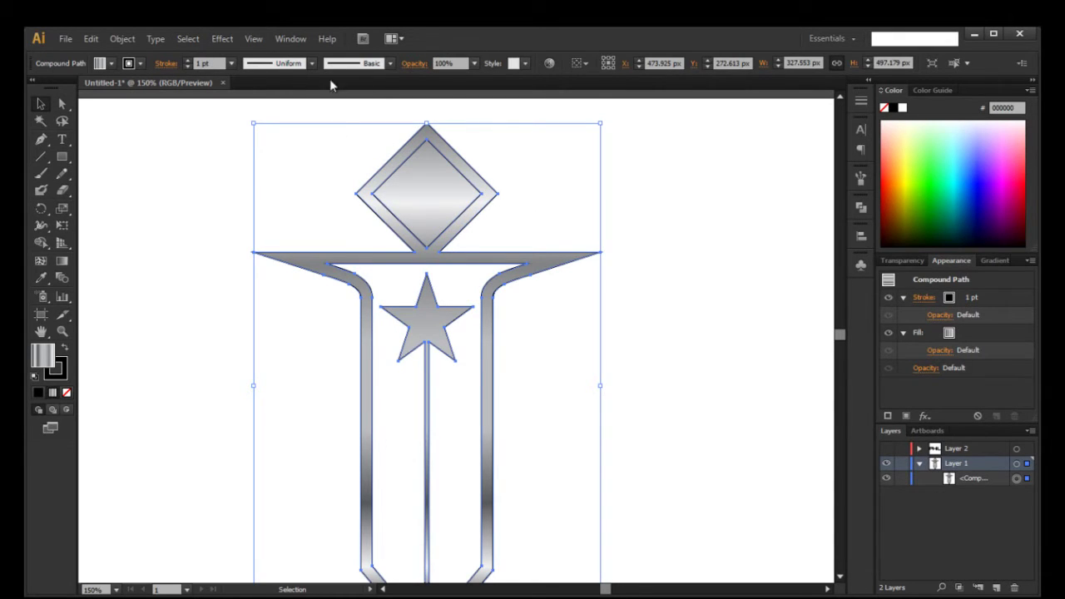
left_click(528, 200, "ctrl")
left_click(433, 194)
left_click(542, 194)
left_click_drag(446, 193, 308, 205)
double_click(465, 203)
key("ctrl+z")
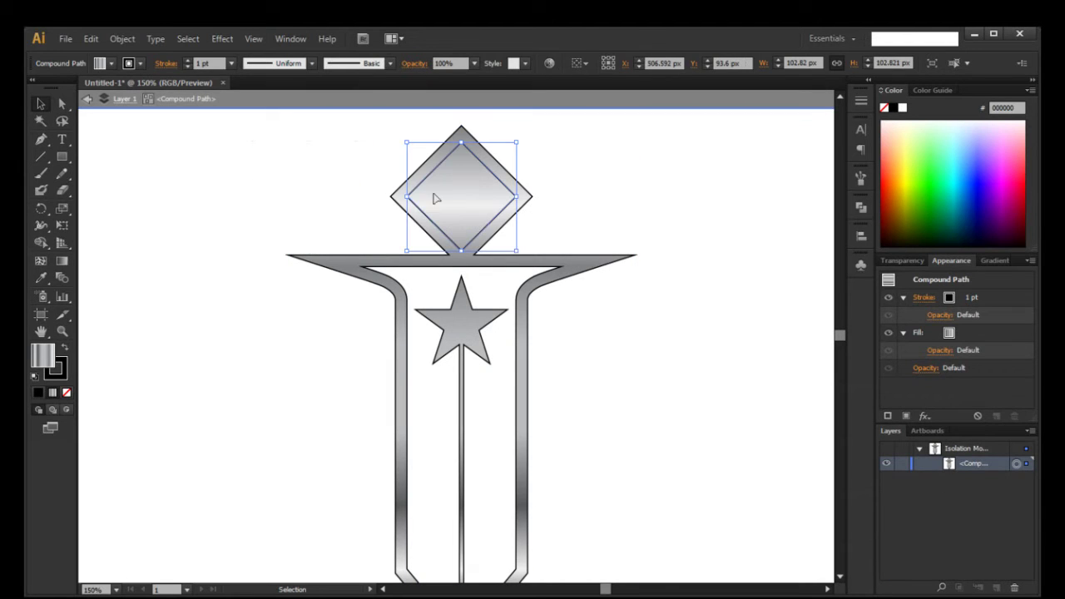
Try joining the inner diamond and outer sword outline as a compound path, and undo back to separate red and metallic paths.
left_click(464, 221)
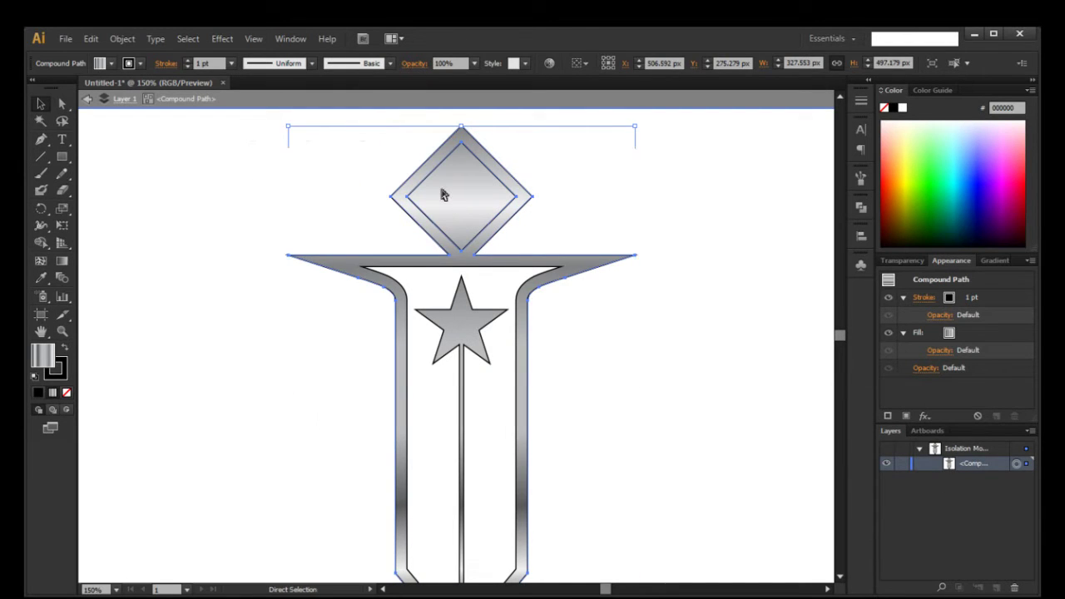
key("ctrl+8")
left_click(647, 336)
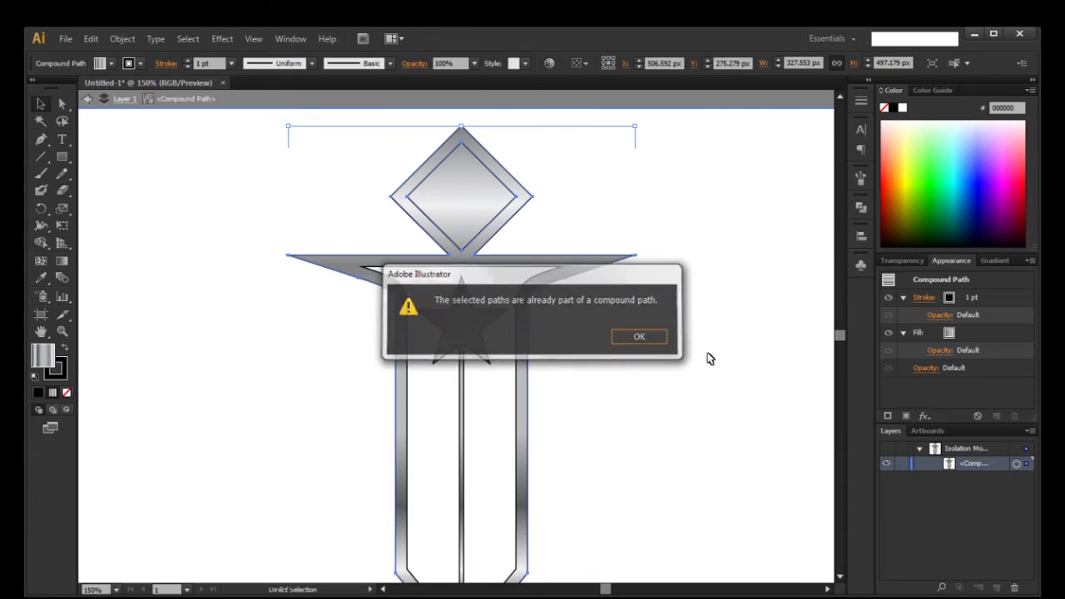
double_click(655, 427)
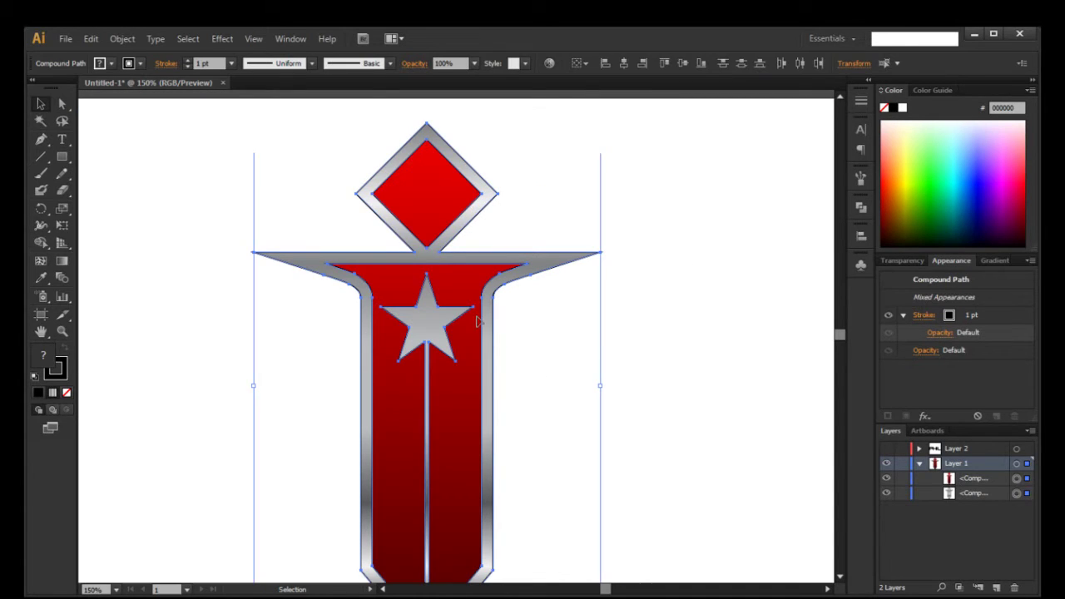
Try shifting the red inner path to the side of the metallic sword, and undo the move.
left_click(514, 348)
left_click_drag(460, 406, 697, 393)
left_click(471, 409)
key("ctrl+z")
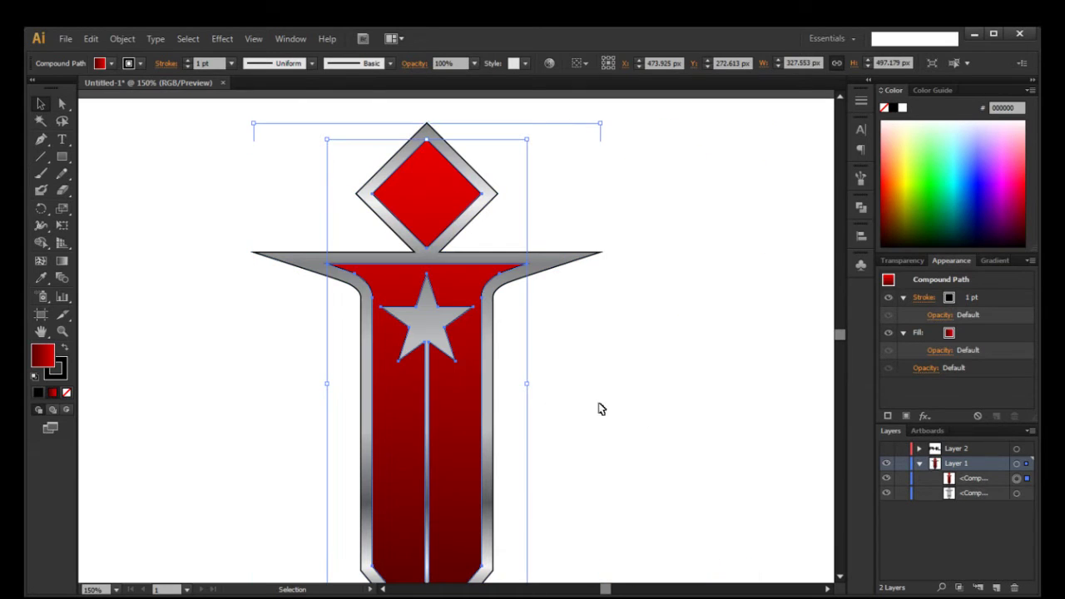
Try the Pathfinder Trim operation on the red inner path, and undo it.
left_click(861, 207)
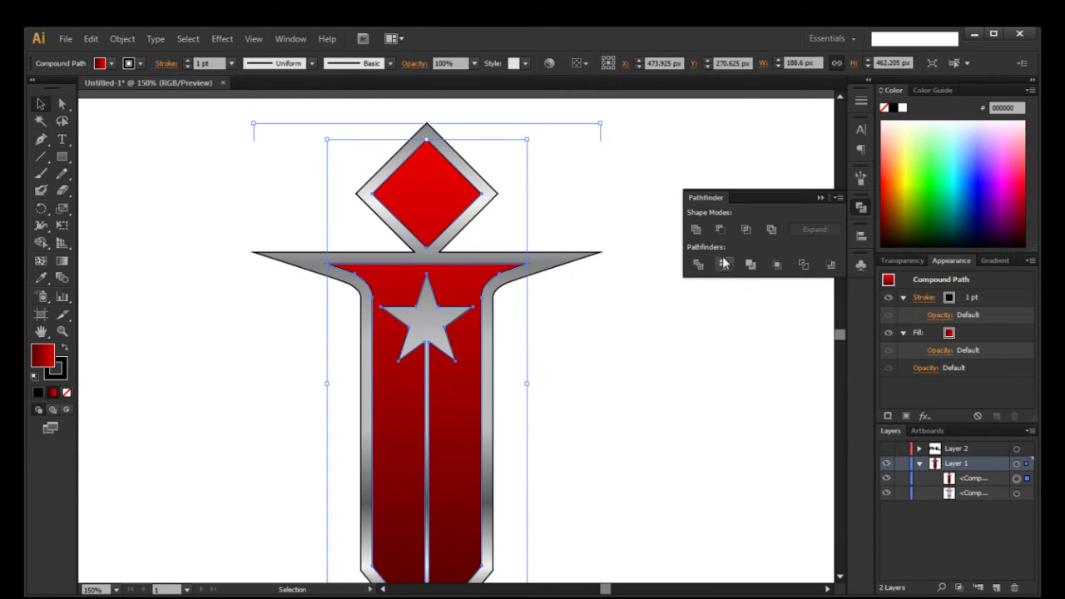
left_click(723, 264)
key("ctrl+z")
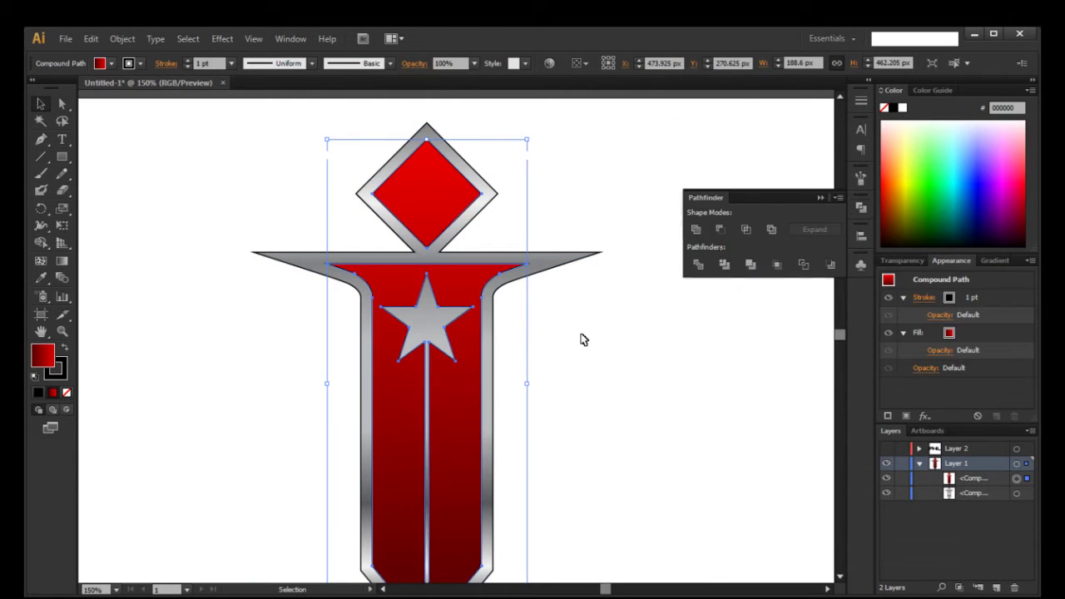
Subtract the red inner path from the metallic sword shape with the Pathfinder Minus Front operation.
left_click_drag(582, 340, 342, 385)
left_click(861, 207)
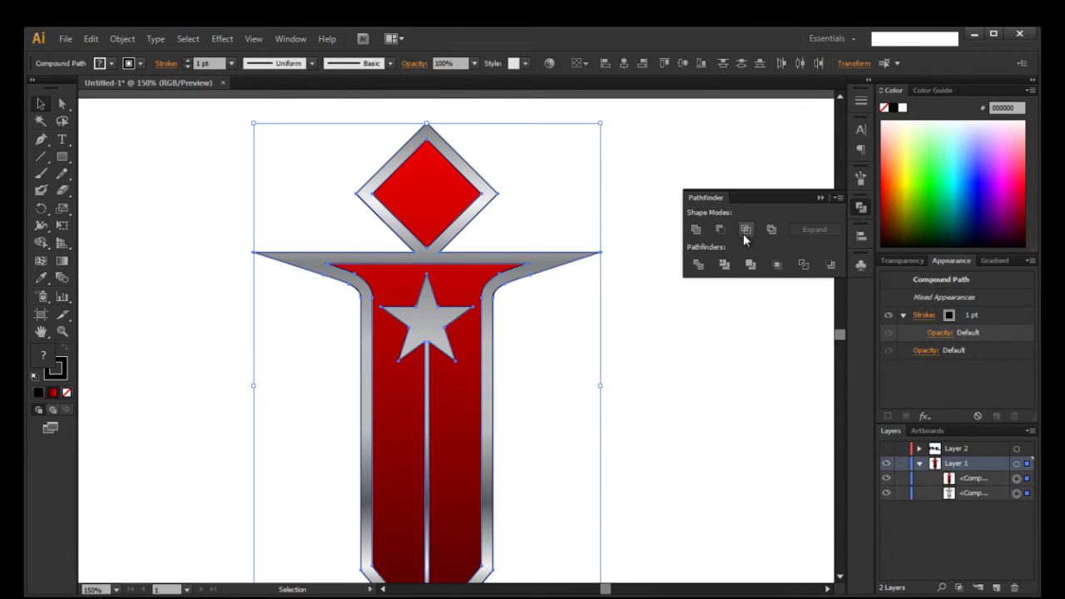
left_click(720, 229)
left_click(636, 382)
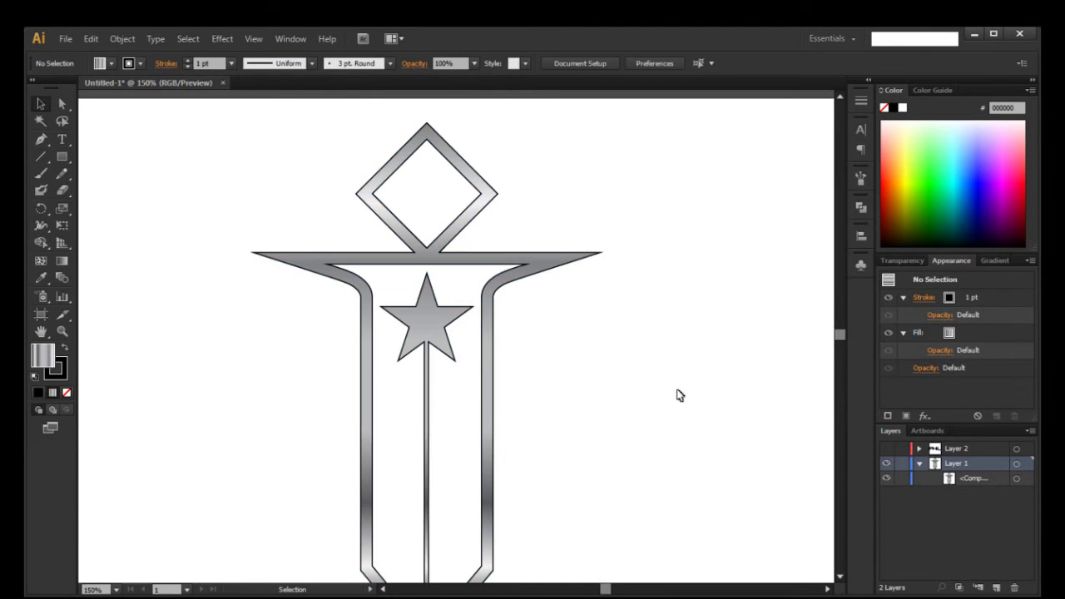
scroll(625, 341, "down", 1)
left_click_drag(710, 355, 635, 333)
left_click(865, 212)
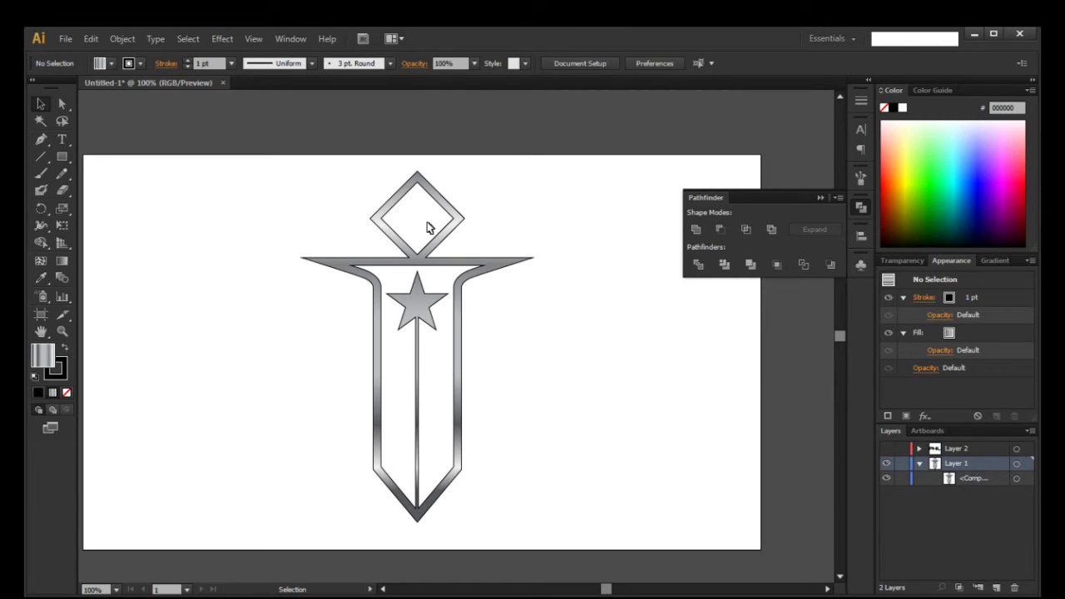
left_click(542, 307)
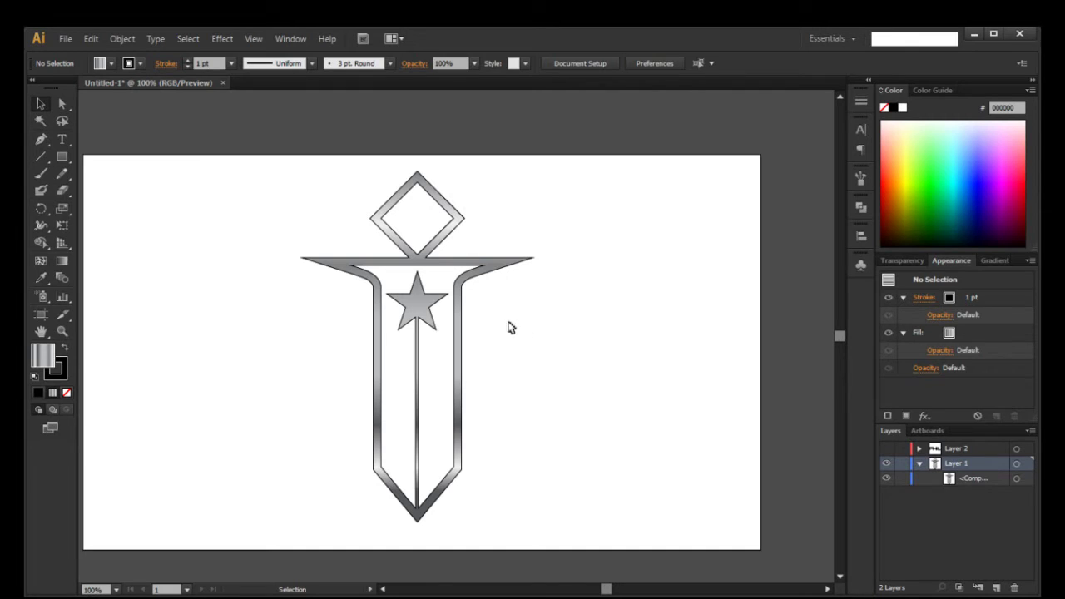
Copy the hollow sword compound path and switch to After Effects.
left_click(420, 259)
left_click(679, 331)
left_click(456, 264)
left_click(457, 268)
key("a")
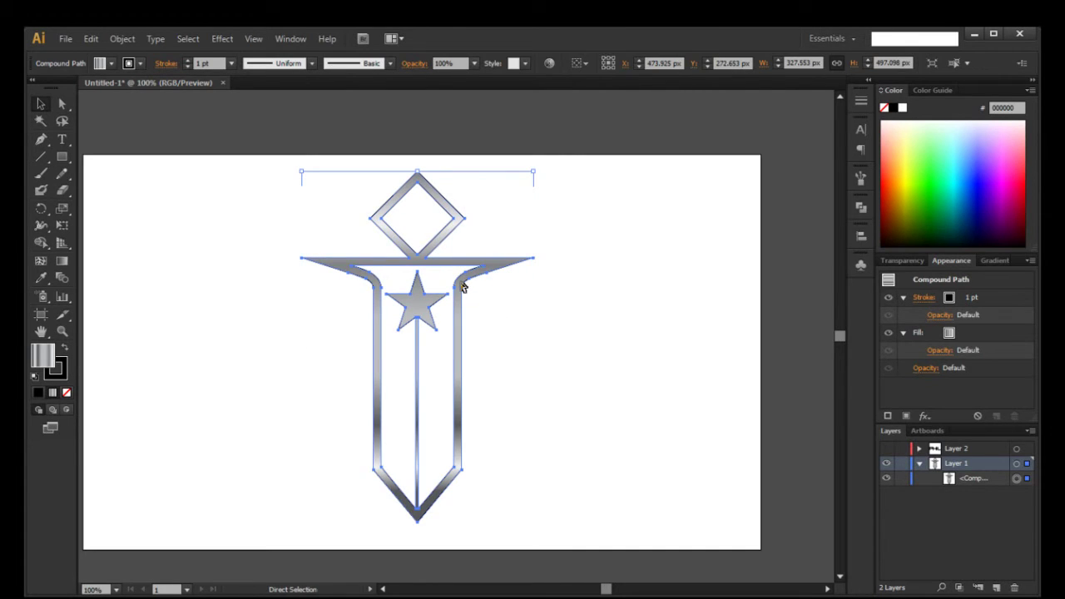
left_click(557, 324)
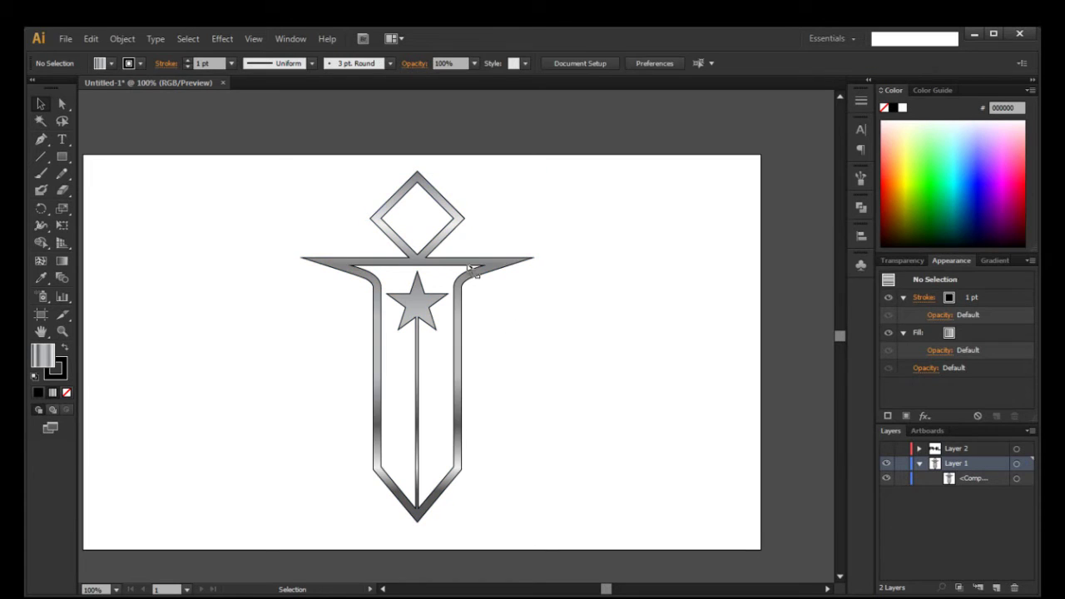
left_click(474, 269)
key("ctrl")
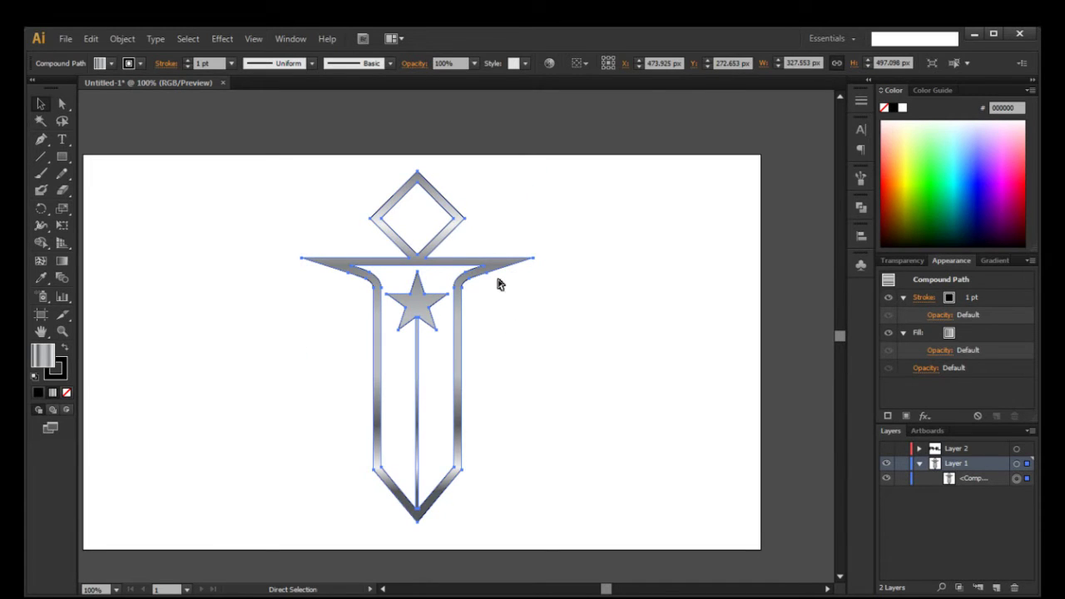
left_click(580, 305, "ctrl")
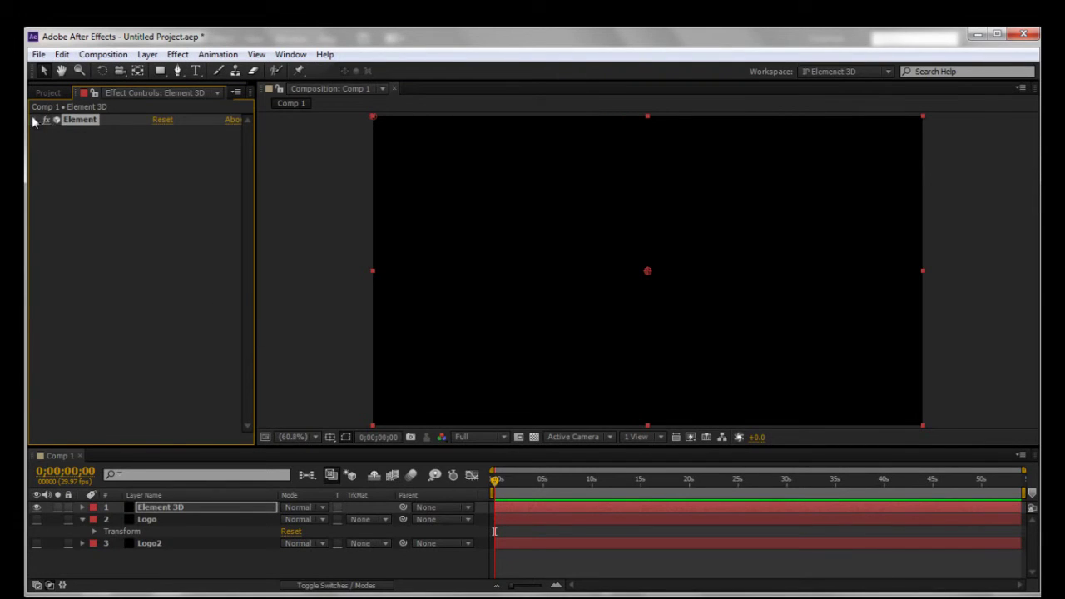
Expand the Element effect's settings and set Path Layer 1 to the Element 3D layer.
left_click(35, 119)
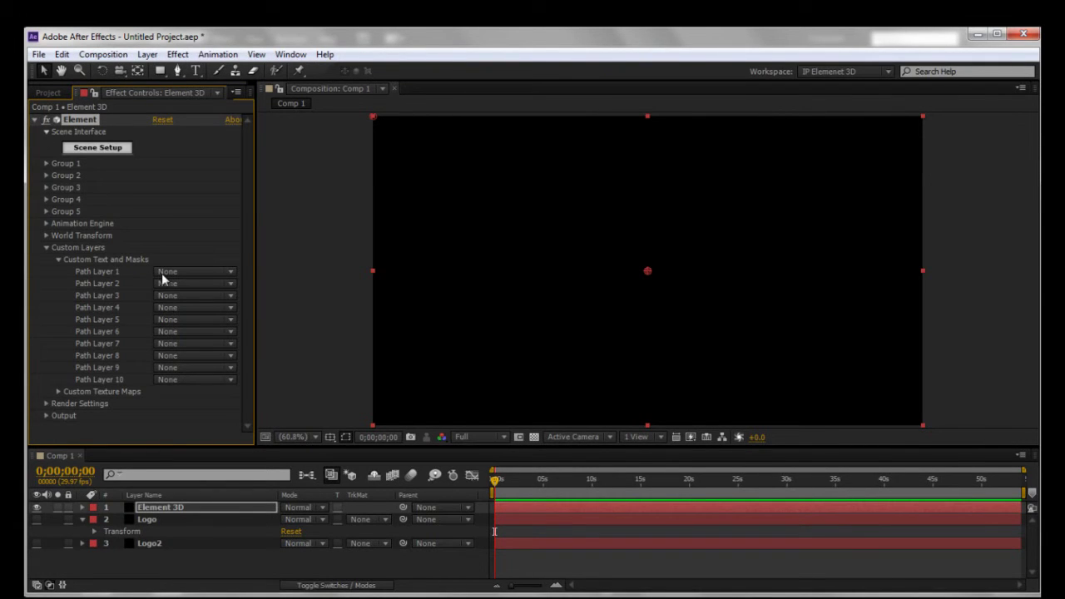
left_click(161, 275)
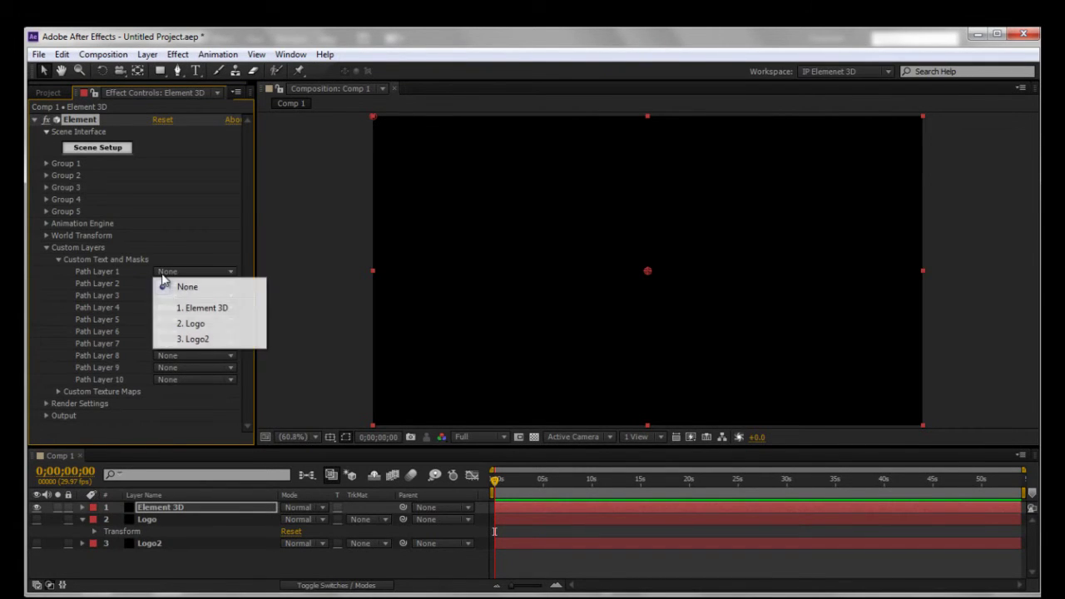
left_click(204, 309)
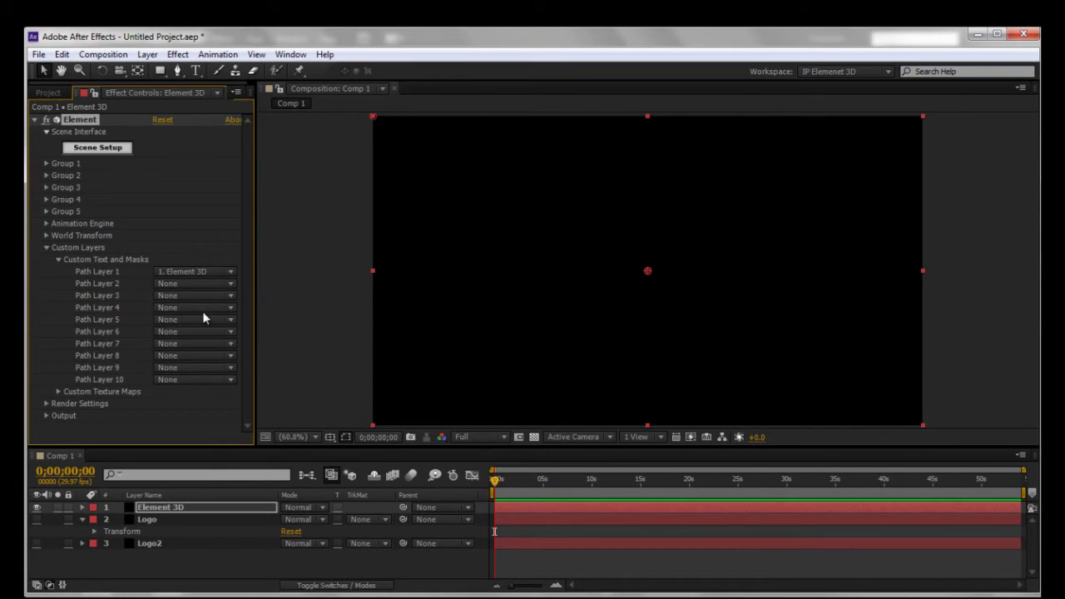
left_click(195, 271)
left_click(264, 391)
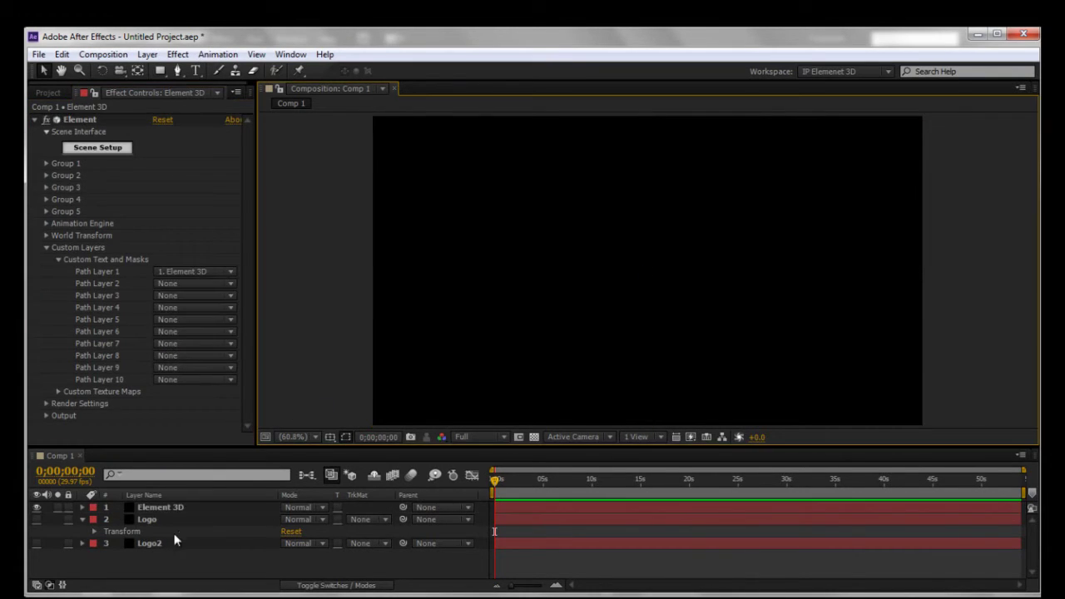
Paste the copied sword path onto the Logo layer as masks.
left_click(163, 521)
key("m")
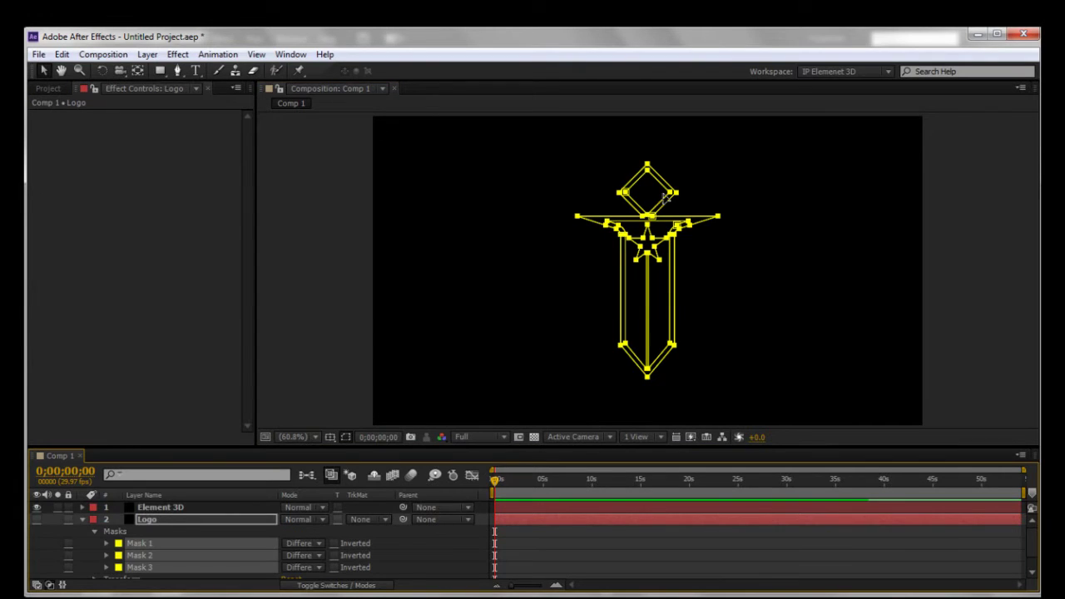
left_click(285, 384)
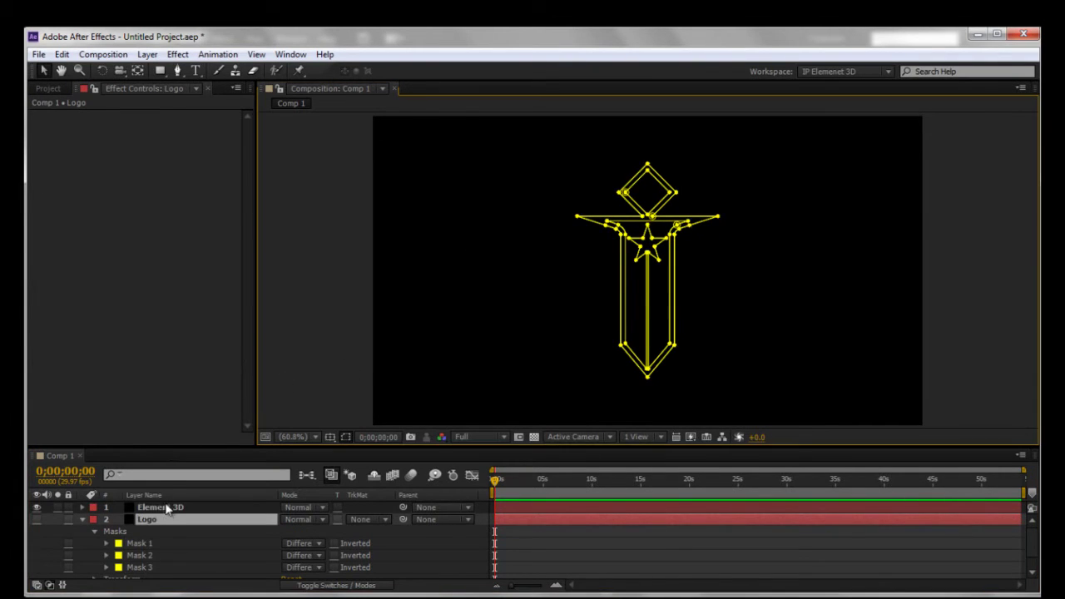
Reset the Element effect on the Element 3D layer and set its Path Layer 1 to the Logo layer.
left_click(167, 506)
left_click(183, 272)
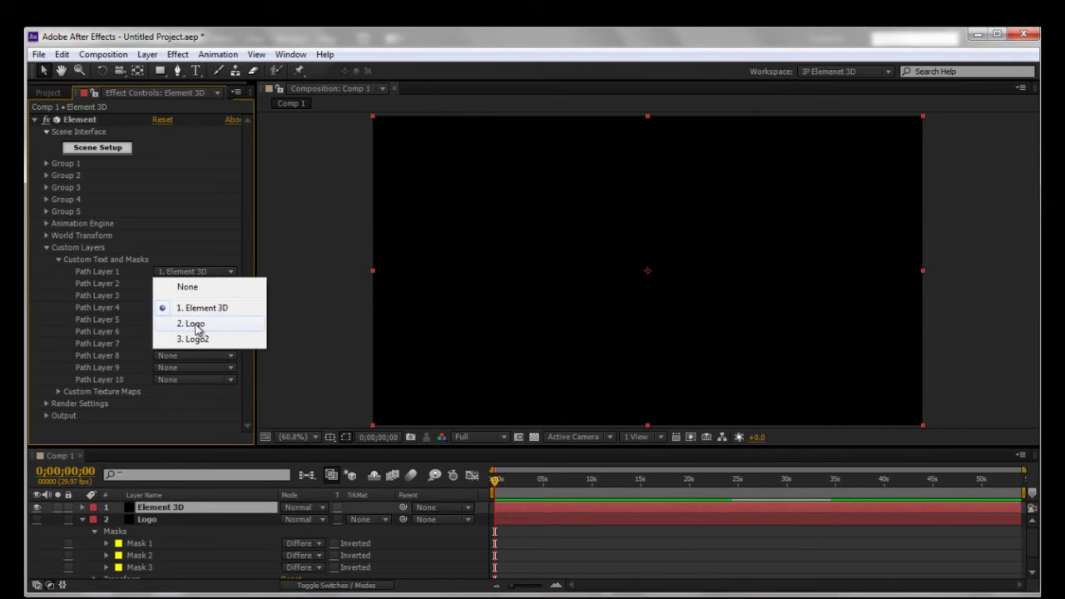
left_click(191, 324)
left_click(159, 119)
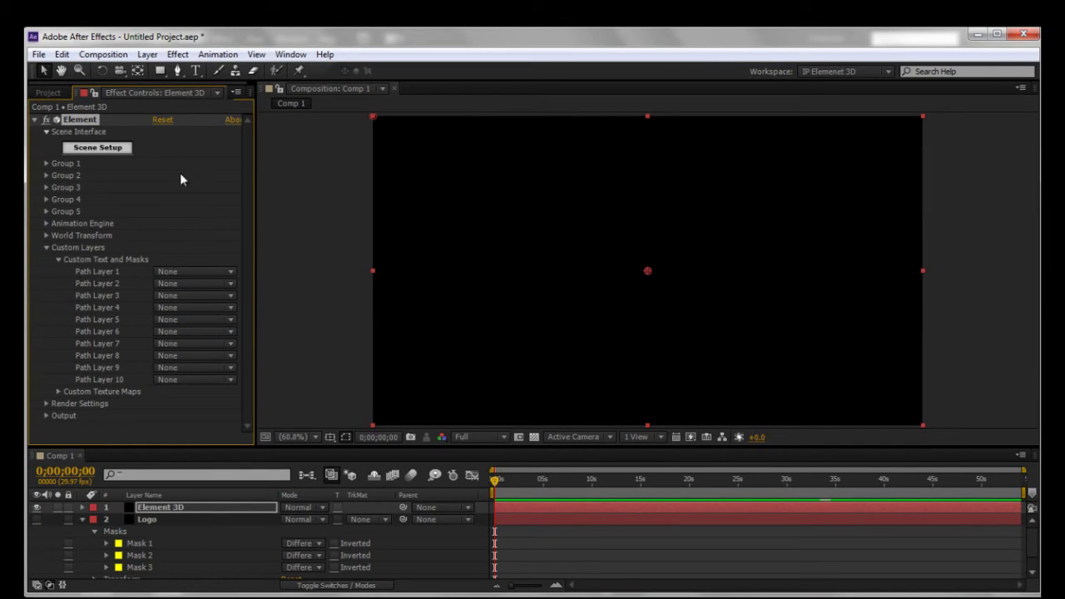
left_click(189, 272)
left_click(199, 338)
left_click(194, 272)
left_click(195, 322)
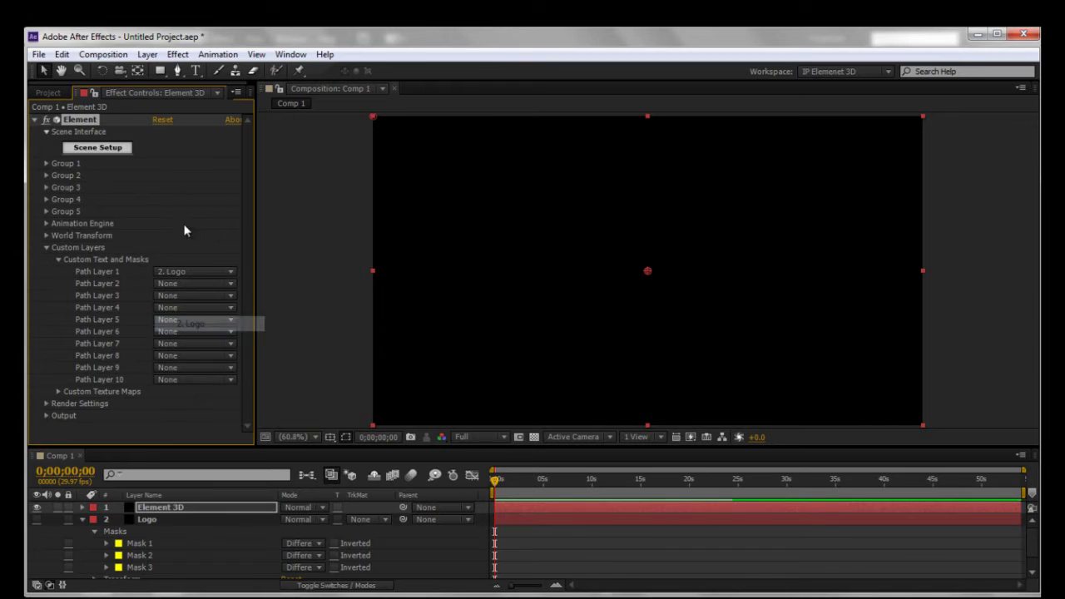
Extrude the Logo masks into a 3D model in Scene Setup and inspect the sword from several angles.
left_click(99, 149)
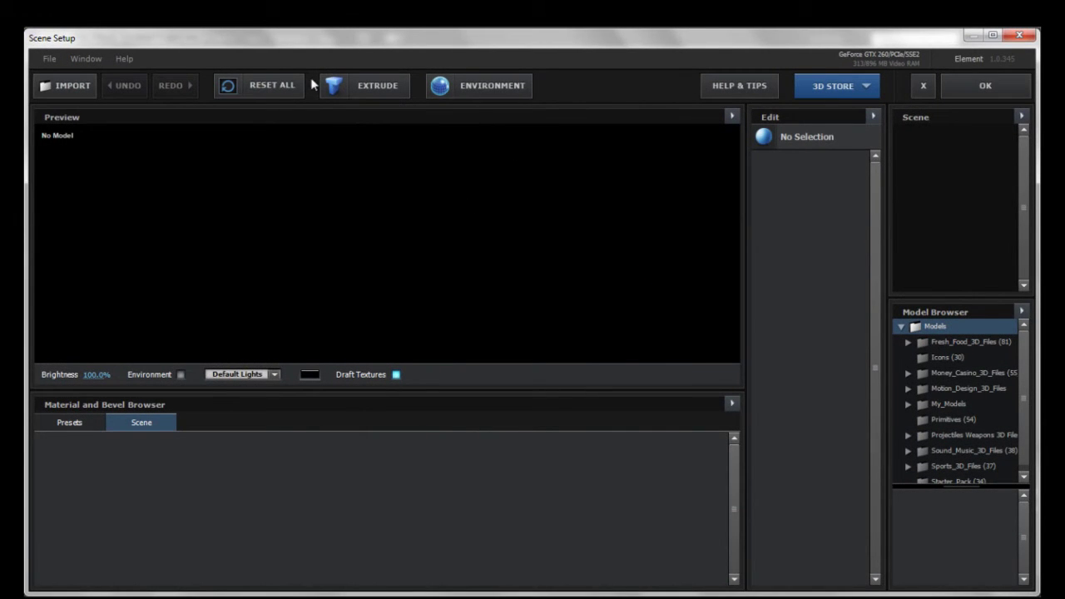
left_click(381, 90)
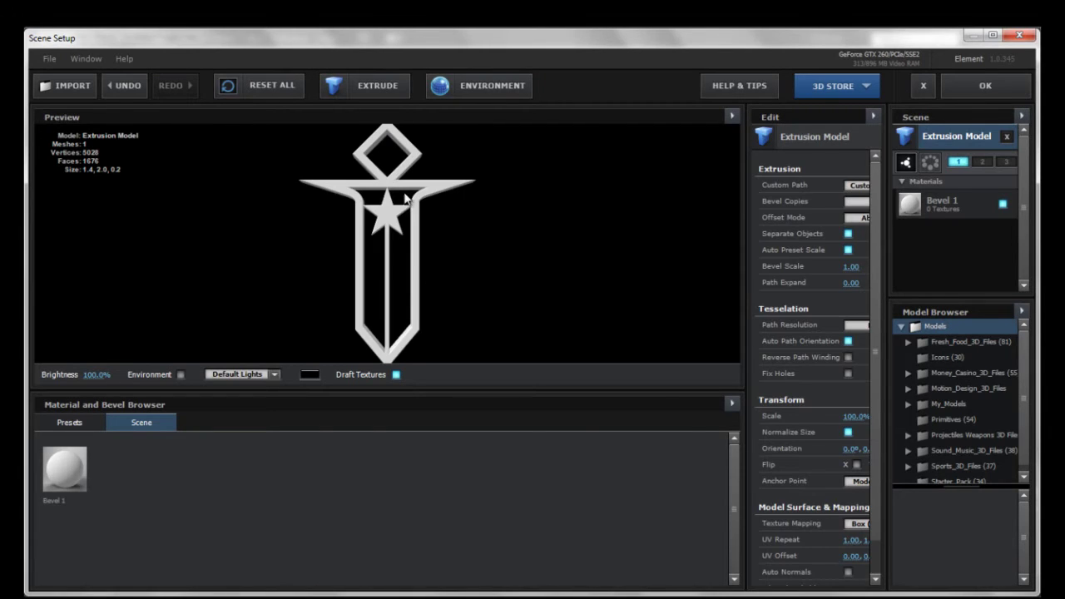
left_click_drag(405, 197, 387, 284)
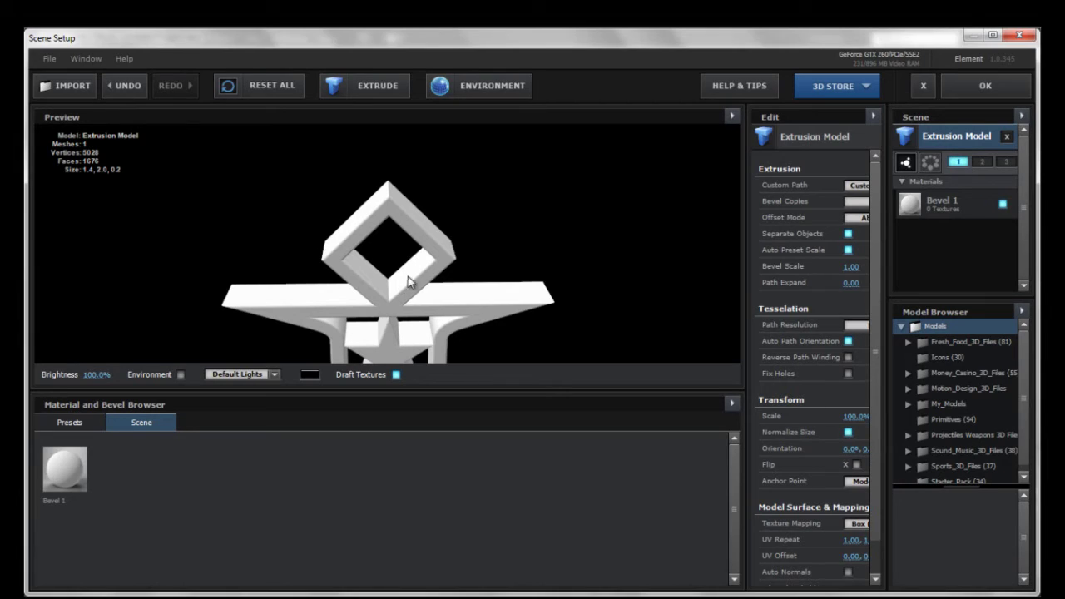
left_click_drag(406, 278, 371, 282)
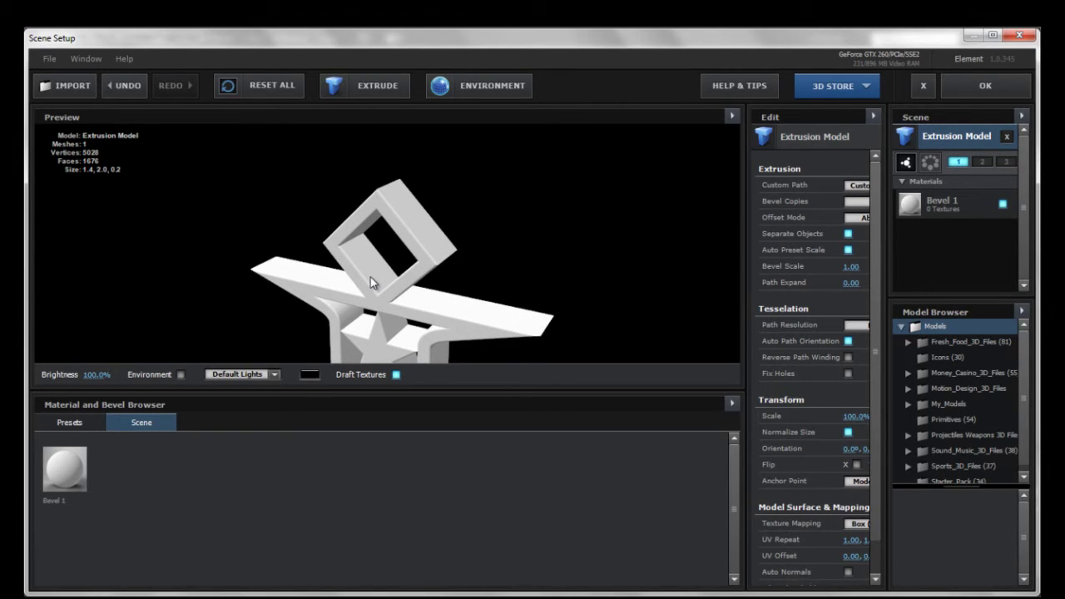
left_click_drag(378, 282, 357, 221)
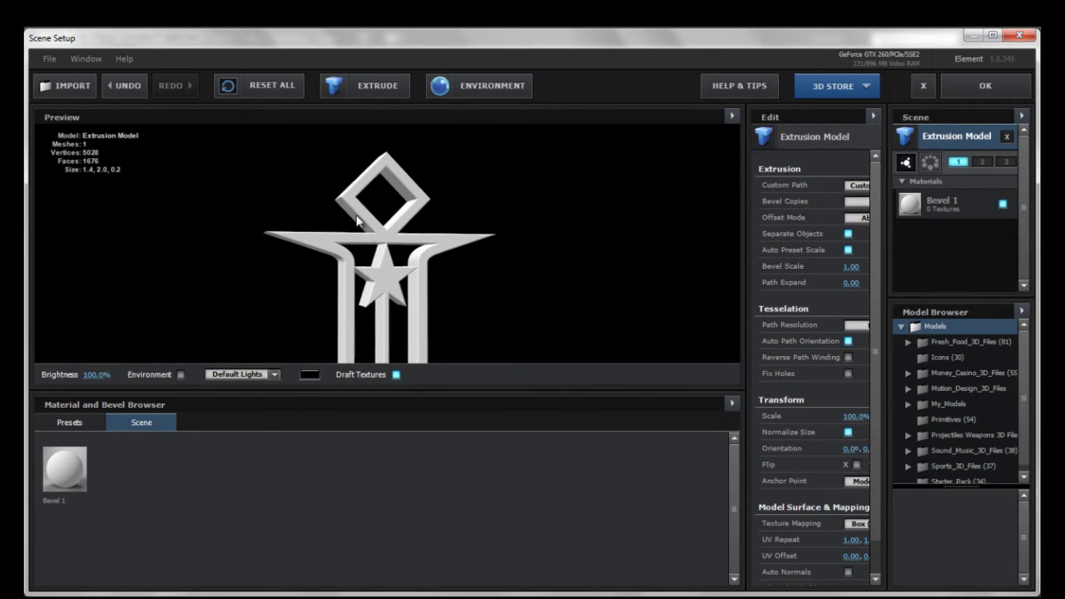
scroll(371, 257, "down", 1)
scroll(378, 257, "up", 3)
Close Scene Setup without saving the extruded model and reset the Element effect on the Element 3D layer.
left_click(68, 424)
left_click(923, 86)
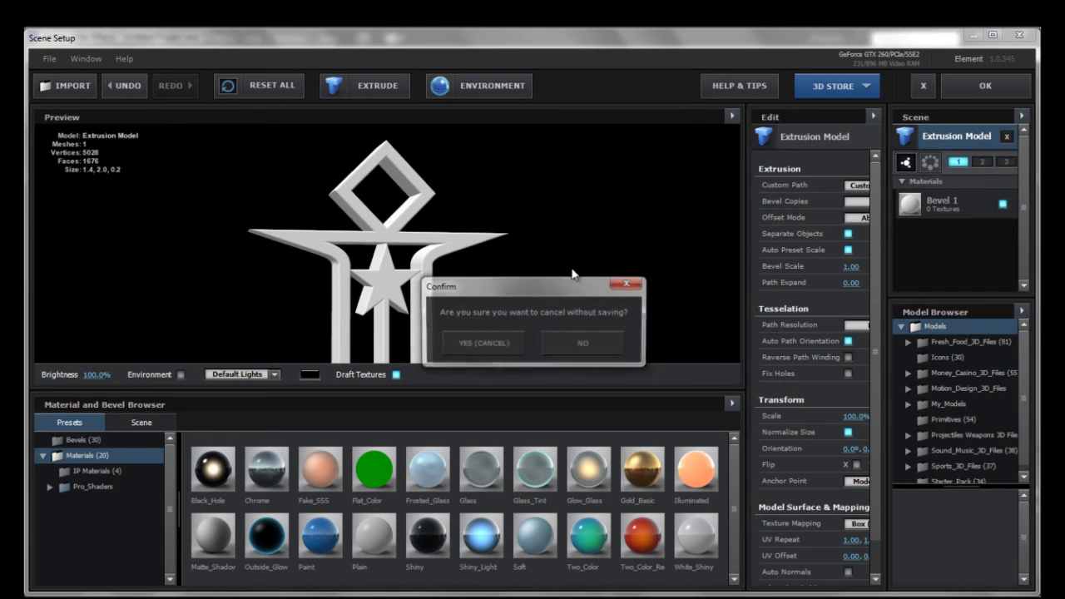
left_click(491, 340)
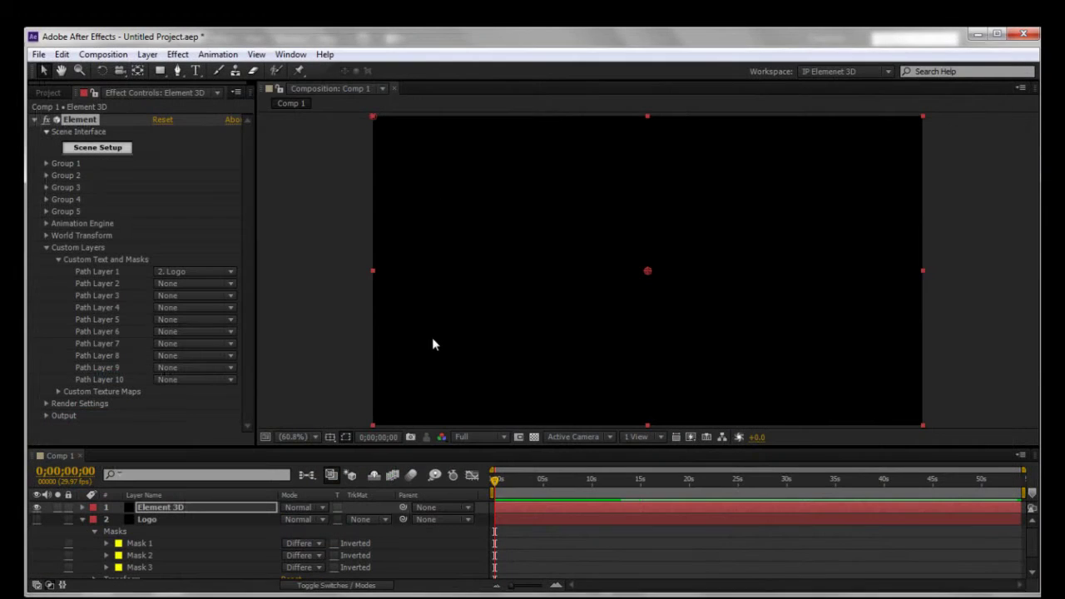
left_click(166, 120)
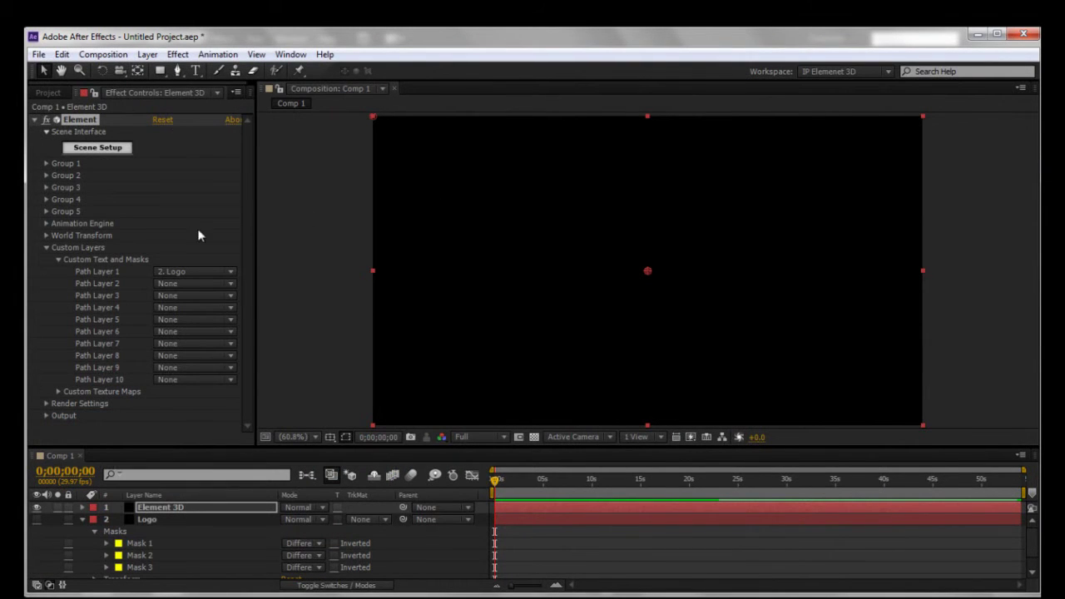
Delete all three masks from the Logo layer.
left_click(145, 542)
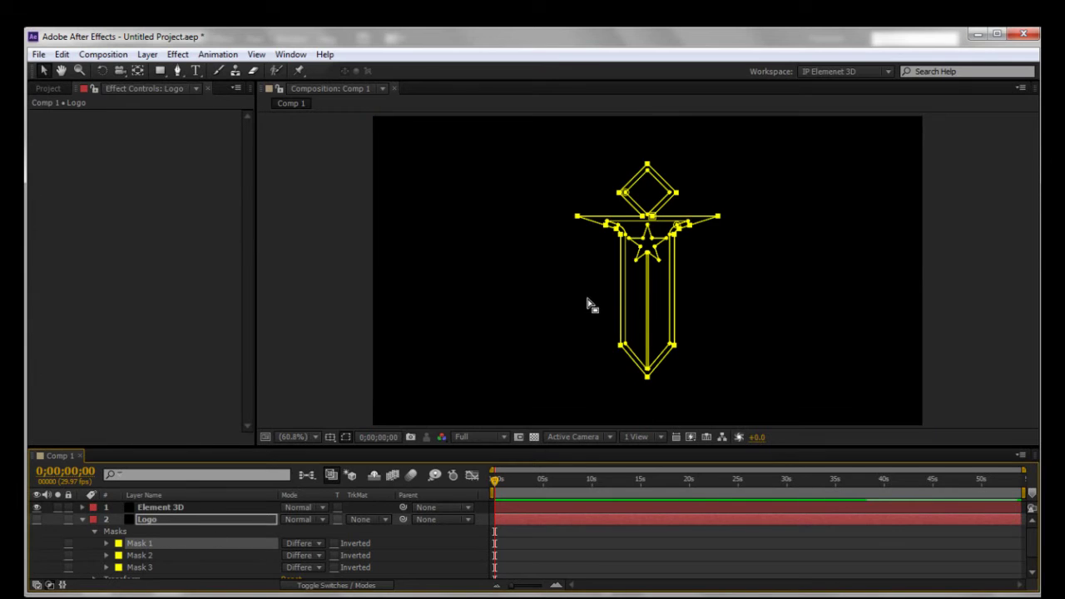
scroll(589, 288, "up", 1)
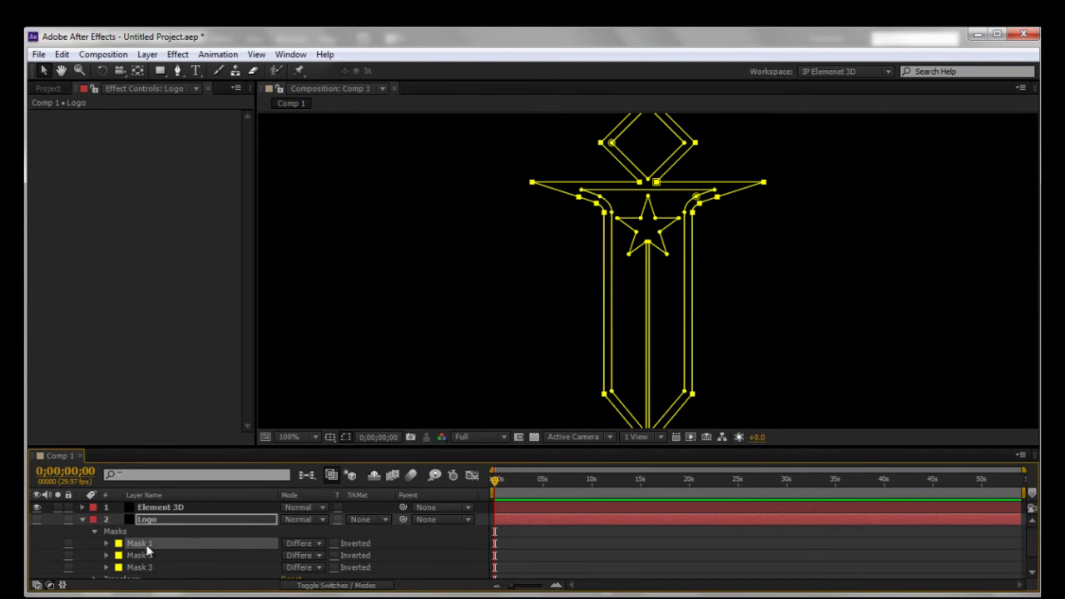
key("Delete")
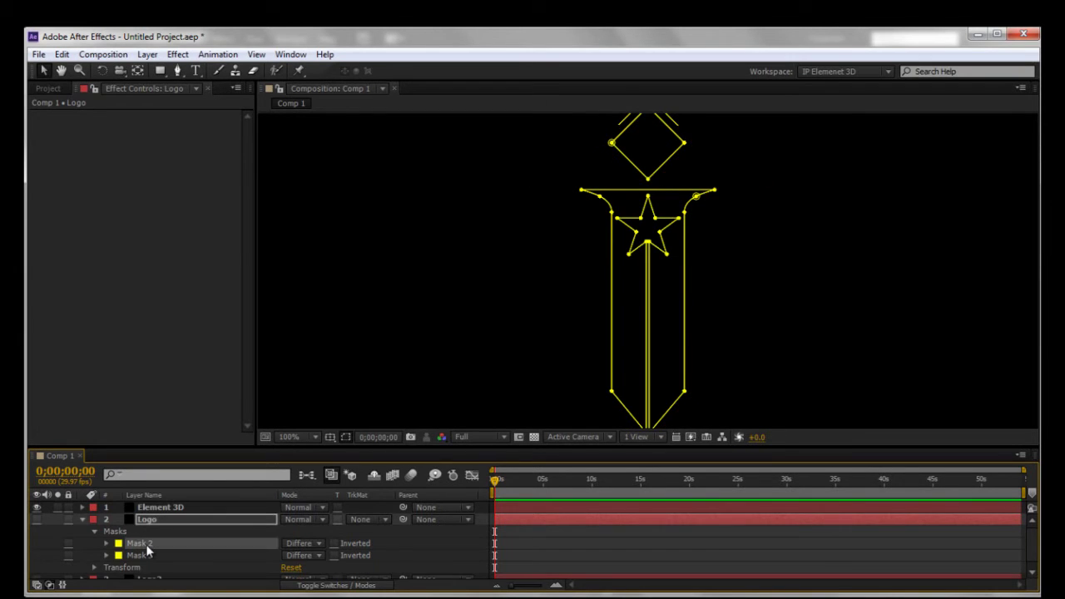
key("Delete")
key("Delete")
left_click(174, 382)
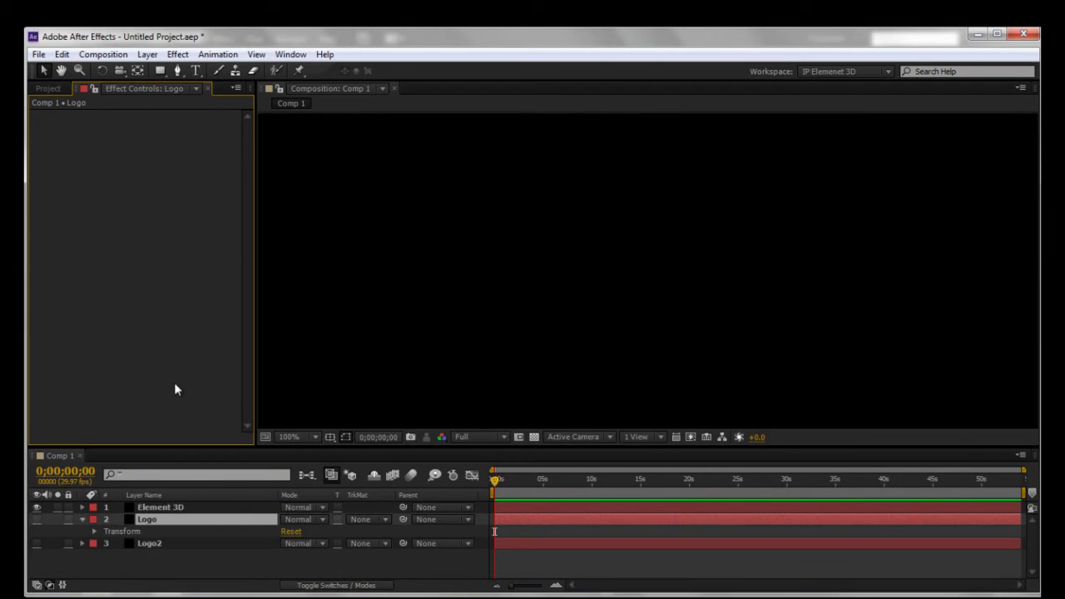
Switch to Illustrator and undo the edits back to the sword artwork without its drop shadow.
left_click(149, 575)
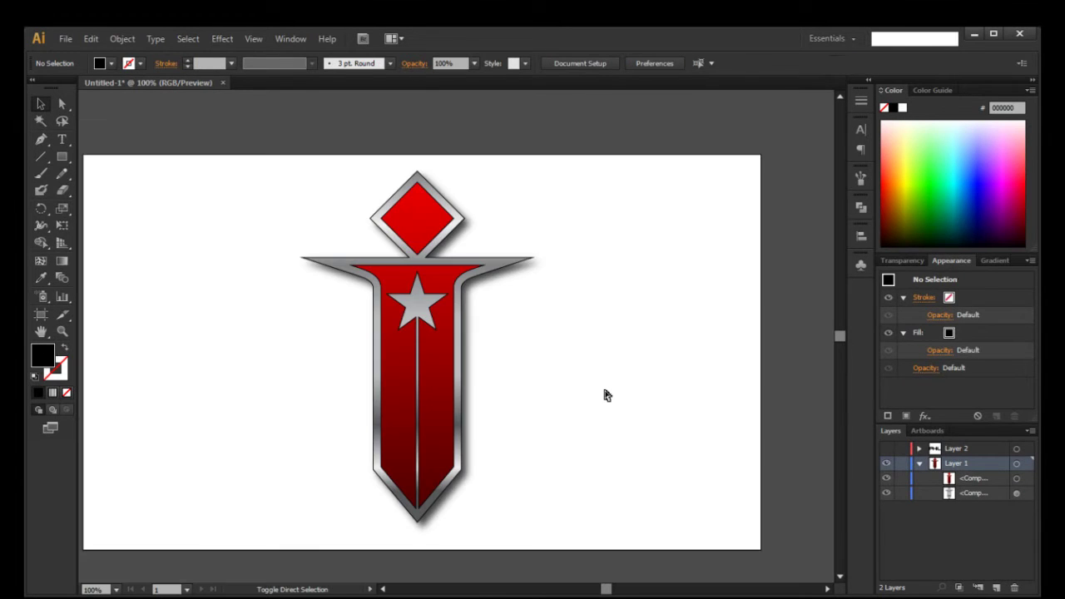
key("ctrl+z")
key("ctrl+z")
key("ctrl+shift+z")
left_click(538, 387)
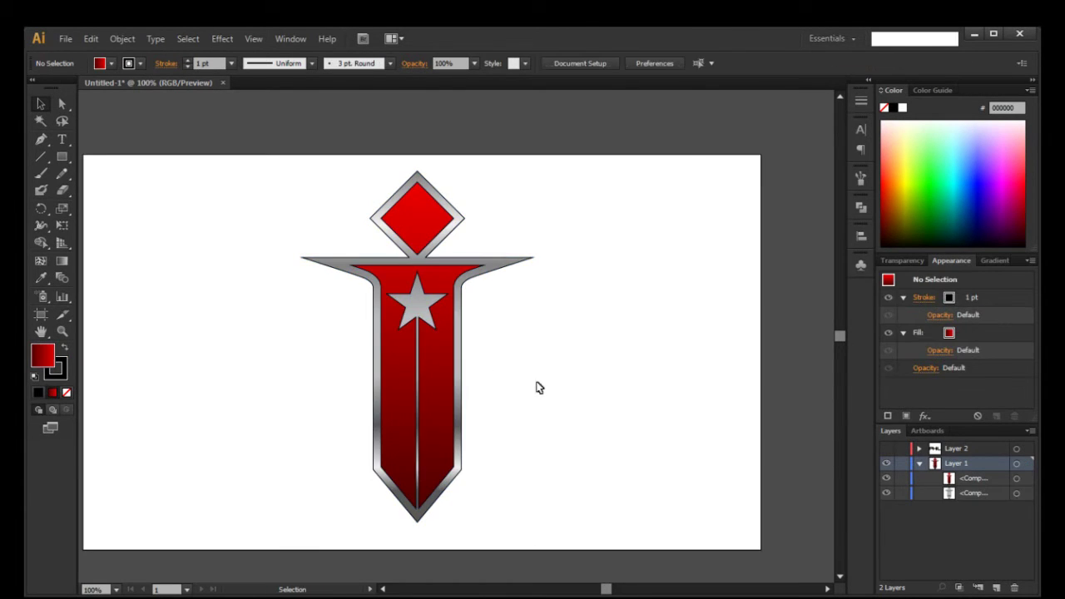
Move the red inner shape off the silver sword to inspect the two compound paths separately, and undo the move.
left_click(447, 379)
scroll(524, 404, "up", 2)
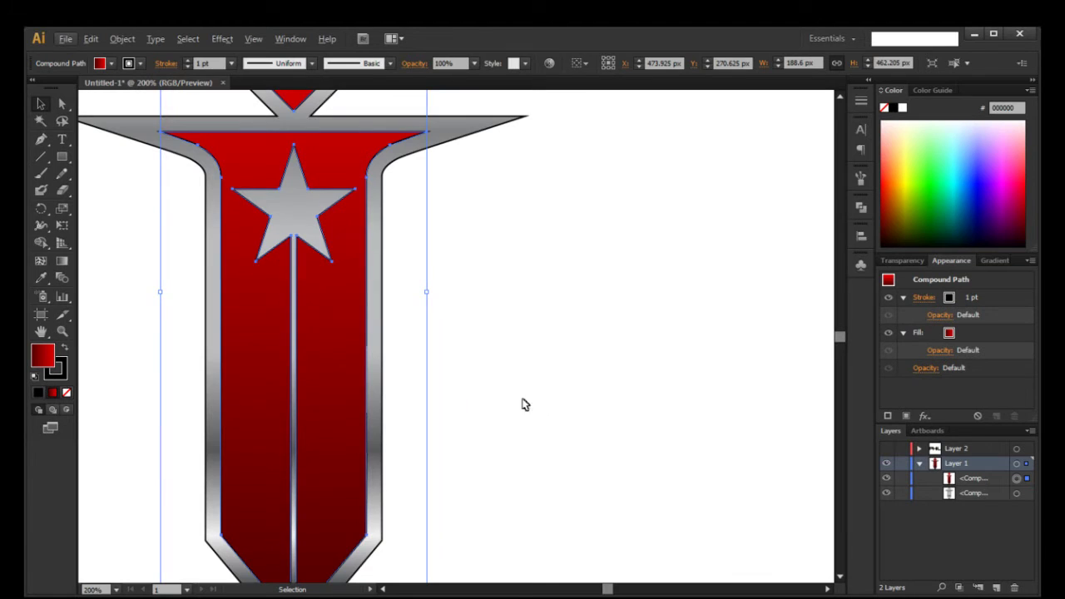
left_click(483, 378)
scroll(481, 374, "down", 1)
left_click_drag(482, 374, 549, 404)
left_click_drag(453, 402, 596, 396)
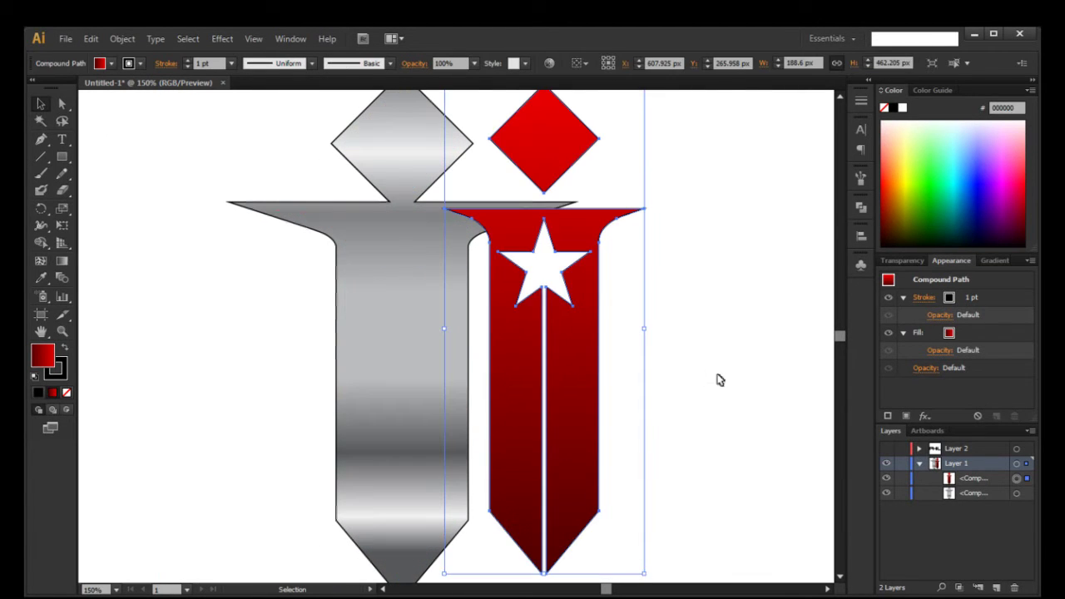
left_click(399, 364)
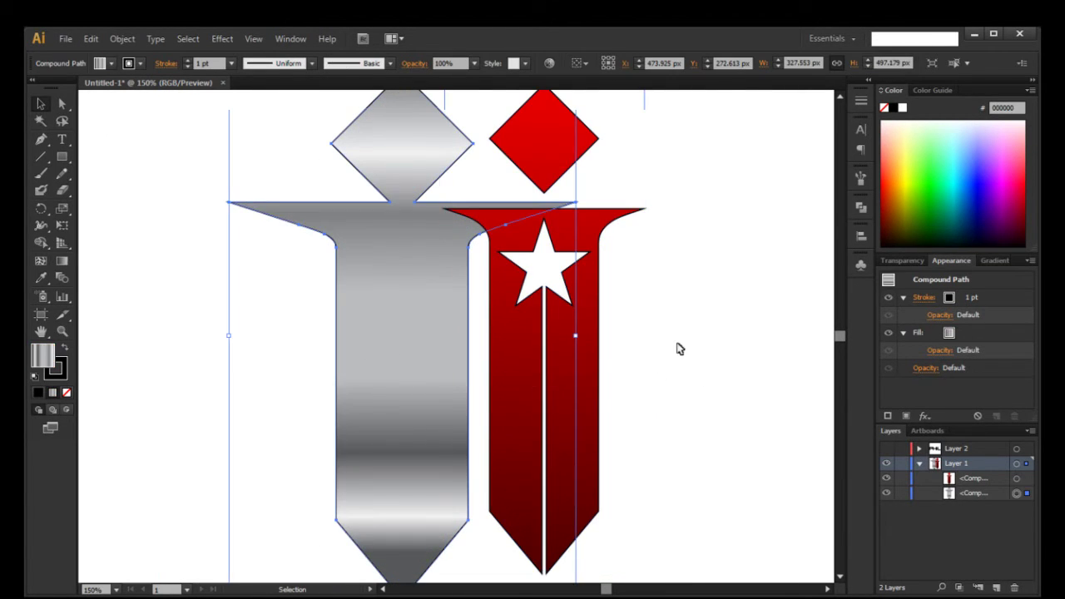
left_click(586, 391)
key("a")
key("ctrl+z")
key("v")
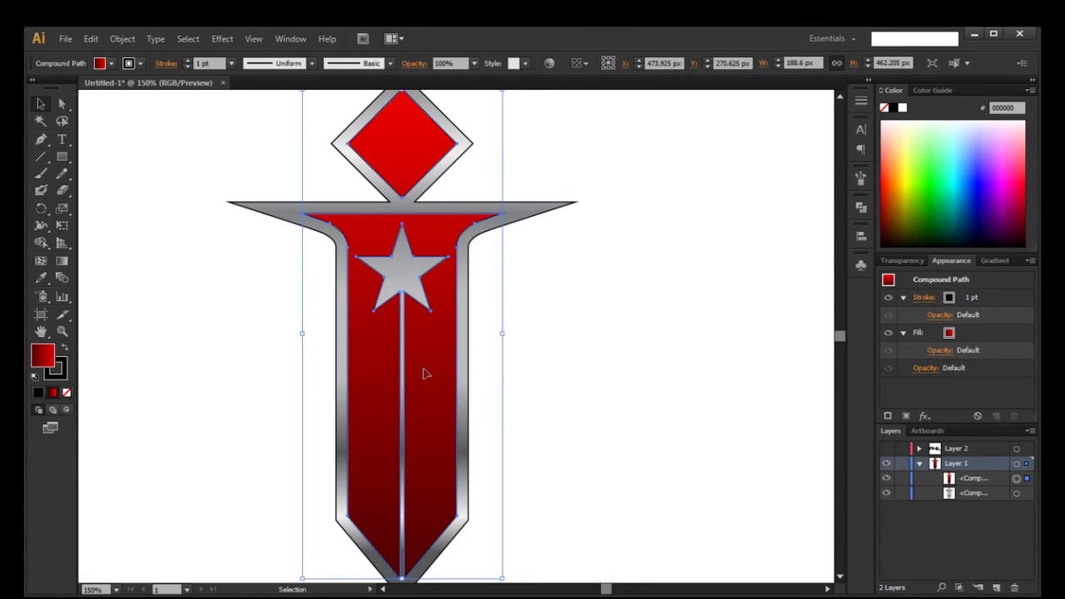
Copy the red inner compound path of the sword in its original position.
left_click(472, 420)
left_click(463, 420)
left_click(549, 405)
left_click(446, 410)
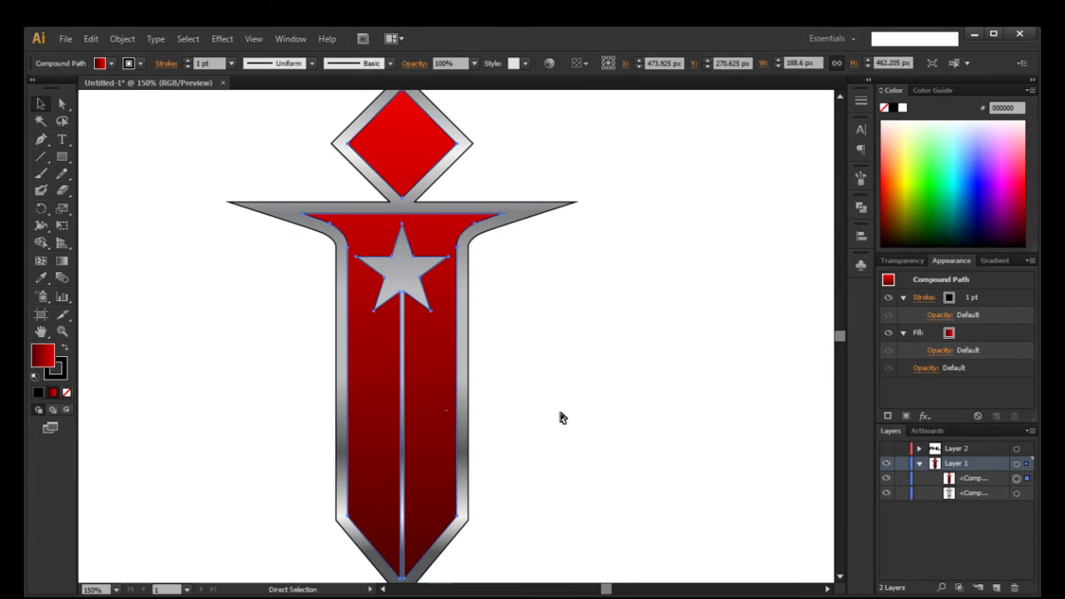
left_click(608, 390)
left_click_drag(456, 389, 576, 377)
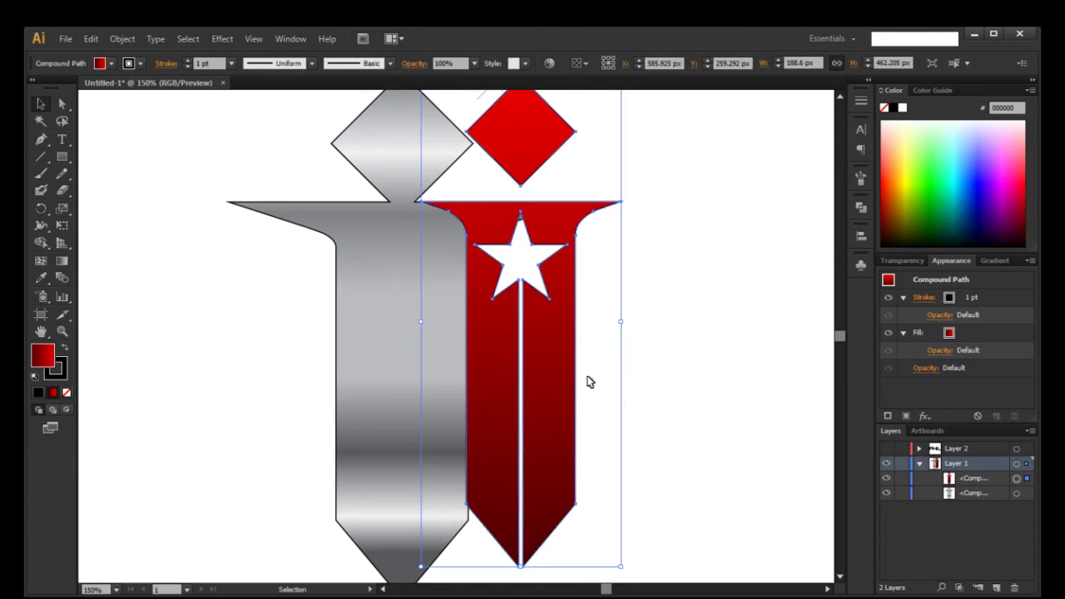
key("ctrl+z")
left_click(608, 447)
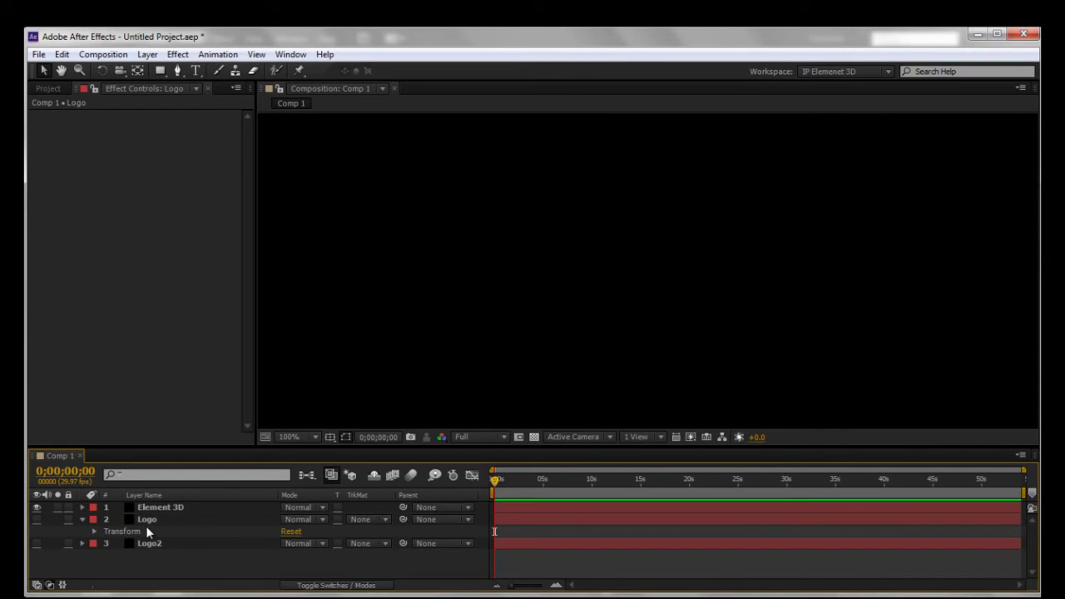
Switch to After Effects, paste the copied red shape onto the Logo layer as masks, and collapse the layer.
left_click(149, 520)
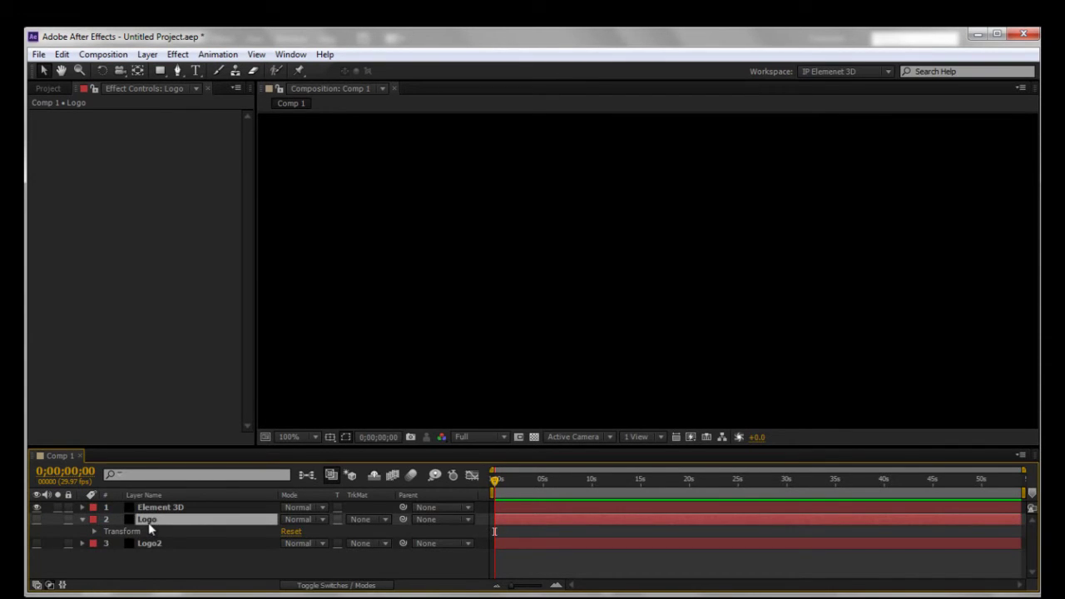
key("ctrl+v")
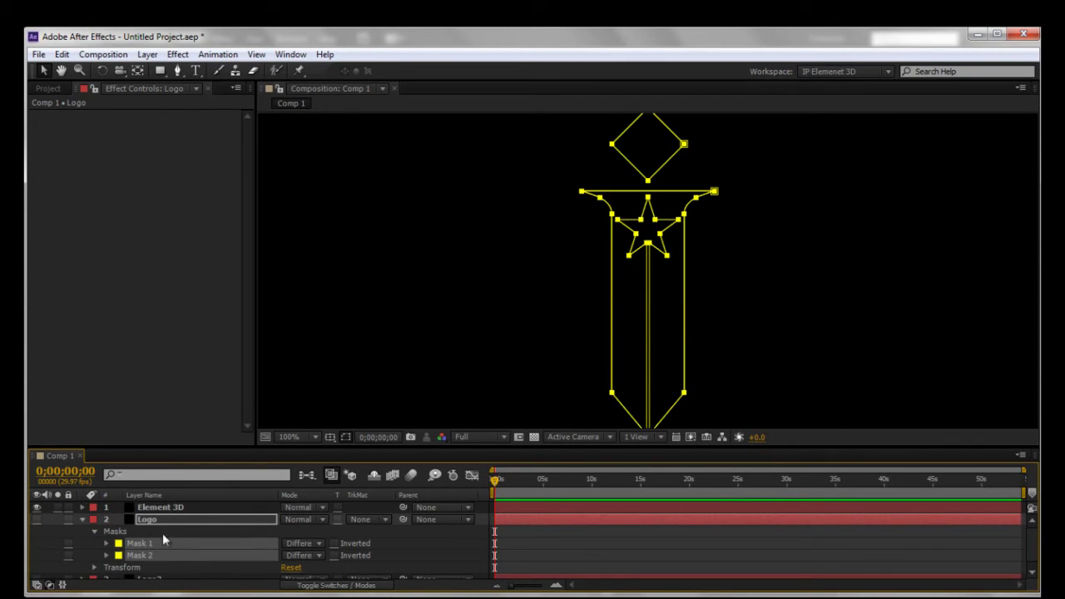
left_click(82, 520)
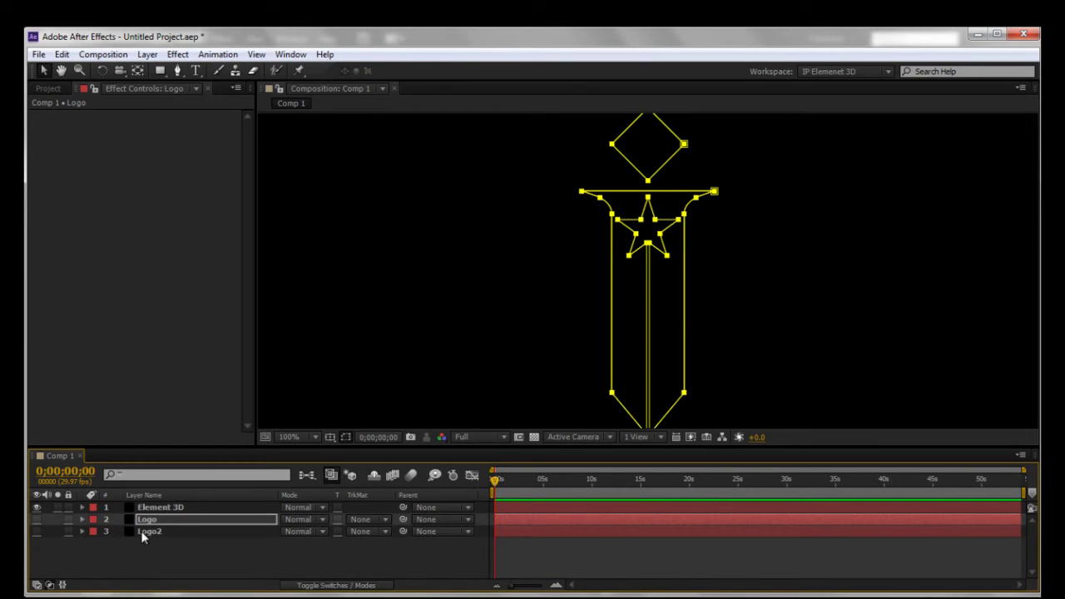
Switch to Illustrator and copy the silver outer compound path of the sword in its original position.
key("F3")
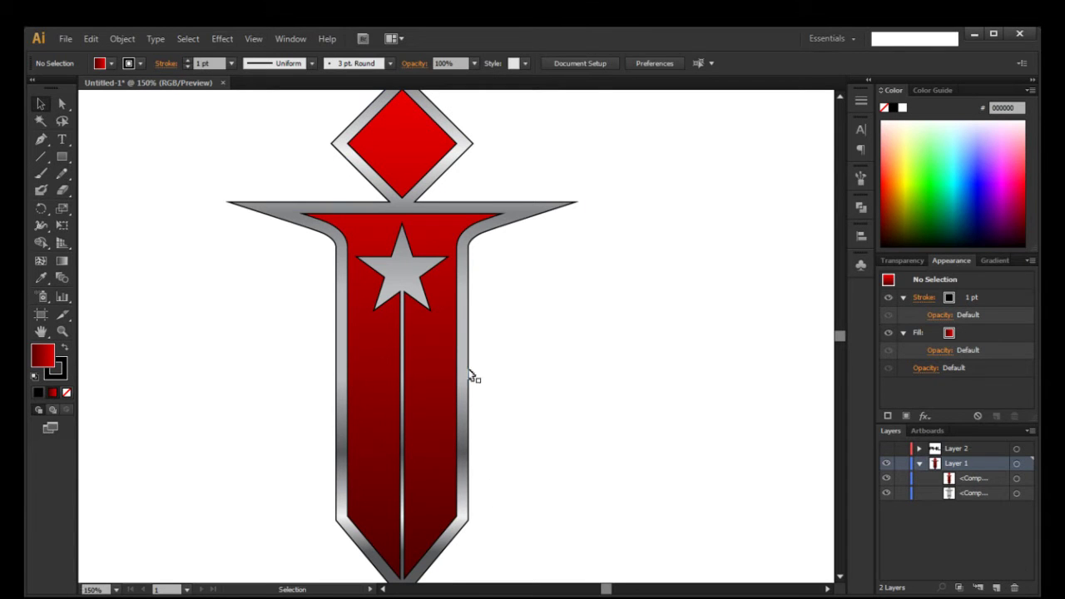
left_click(468, 374)
key("ctrl+d")
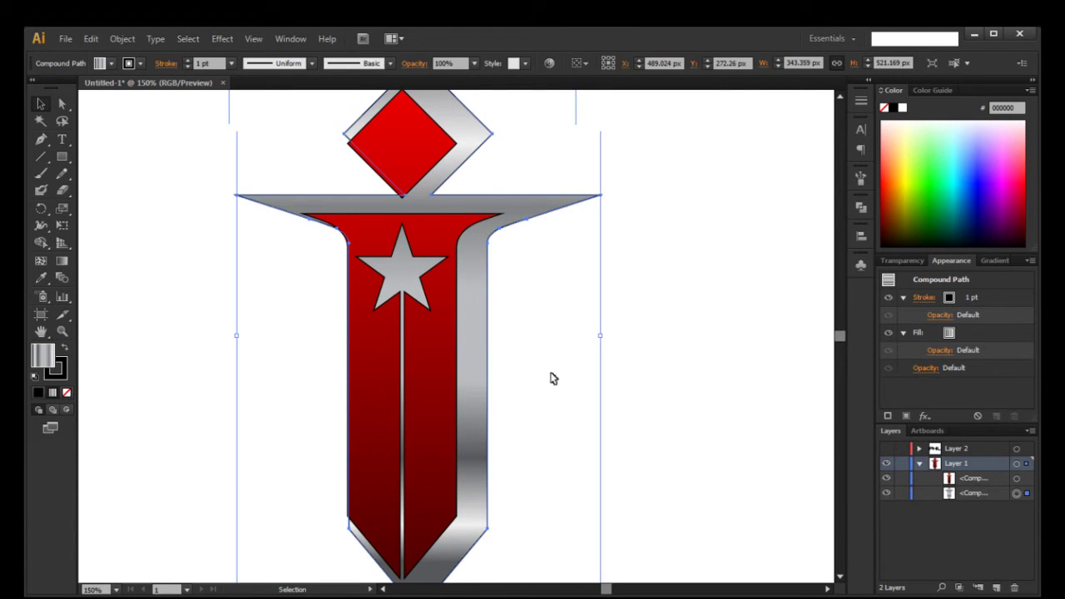
key("ctrl+z")
left_click(499, 389)
left_click(468, 380)
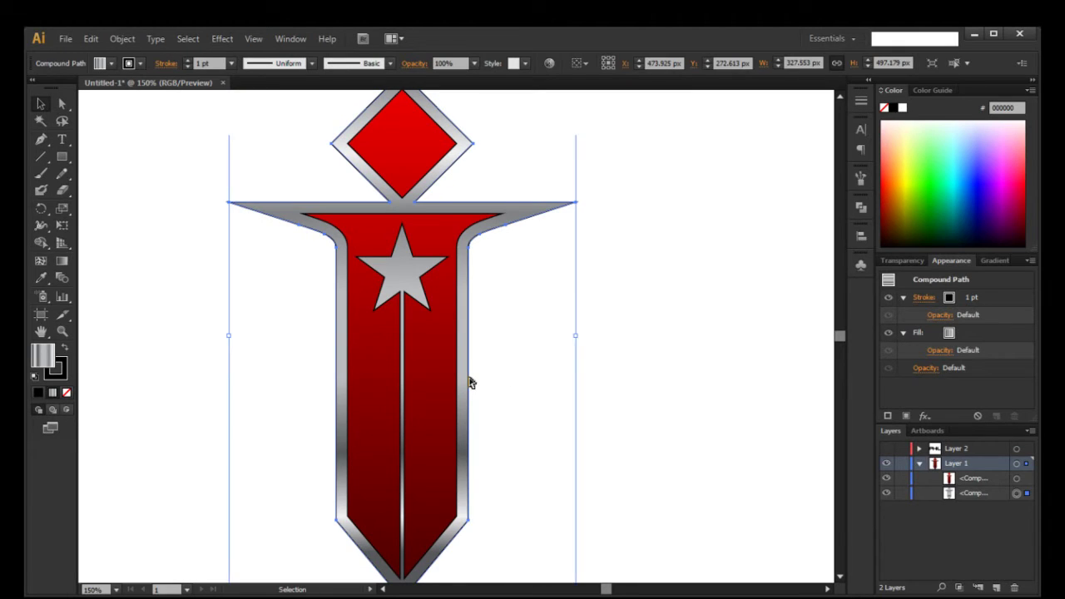
key("a")
key("v")
left_click(602, 422)
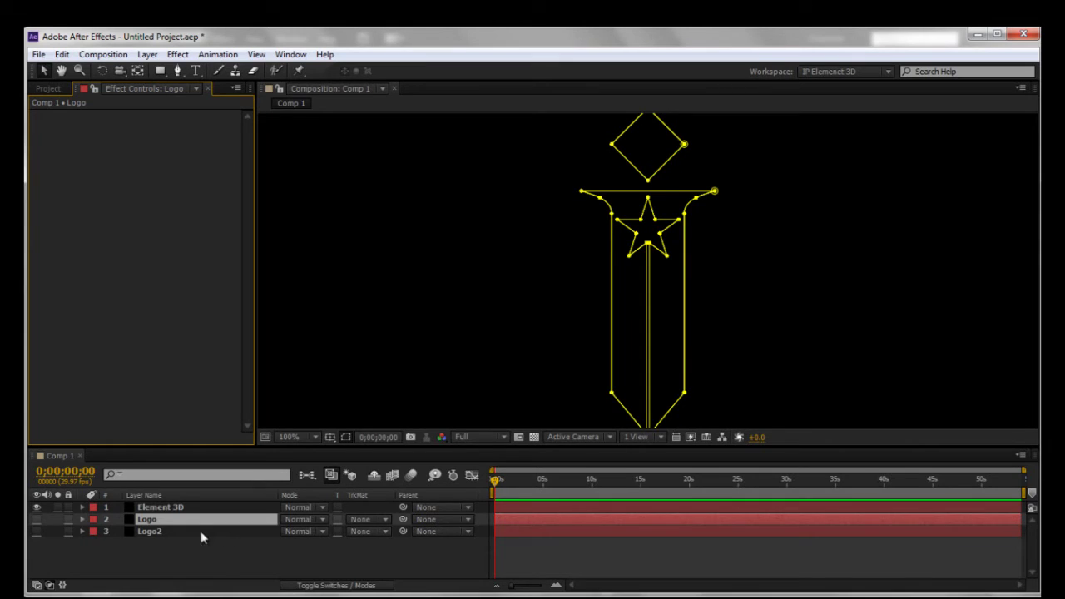
Switch to After Effects, paste the copied silver outline onto the Logo2 layer as a mask, and clear the layer selection.
left_click(188, 533)
key("ctrl+v")
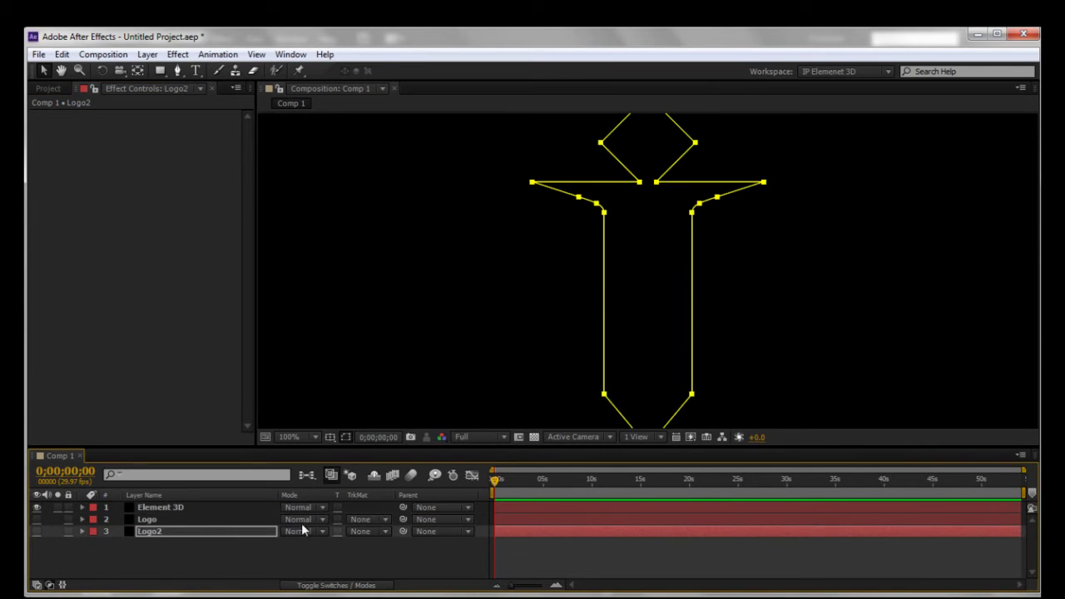
left_click(209, 523, "shift")
left_click(199, 548)
left_click_drag(197, 554, 182, 523)
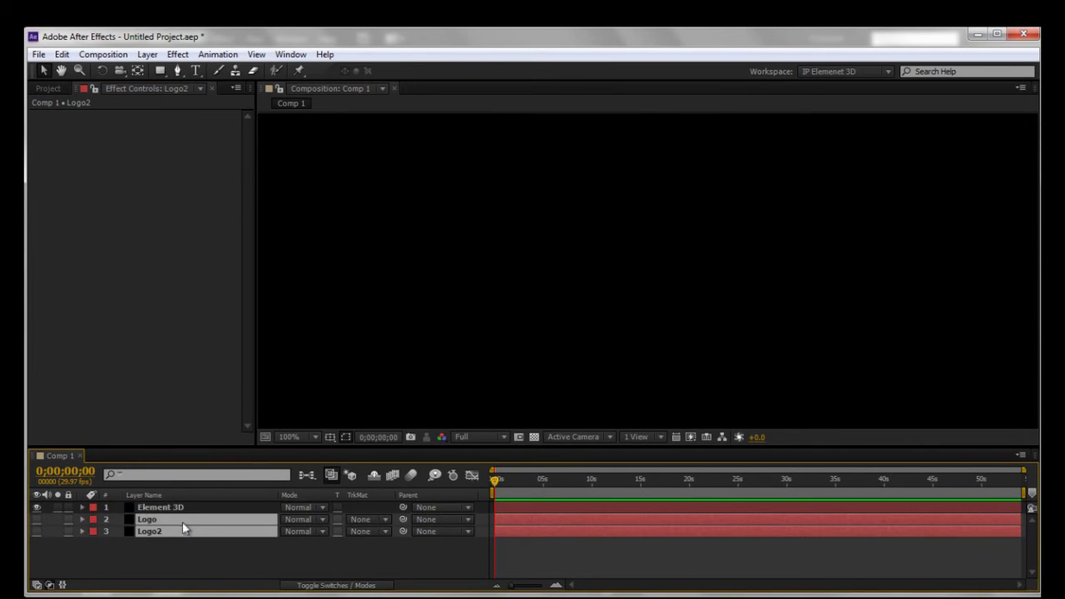
left_click(68, 540)
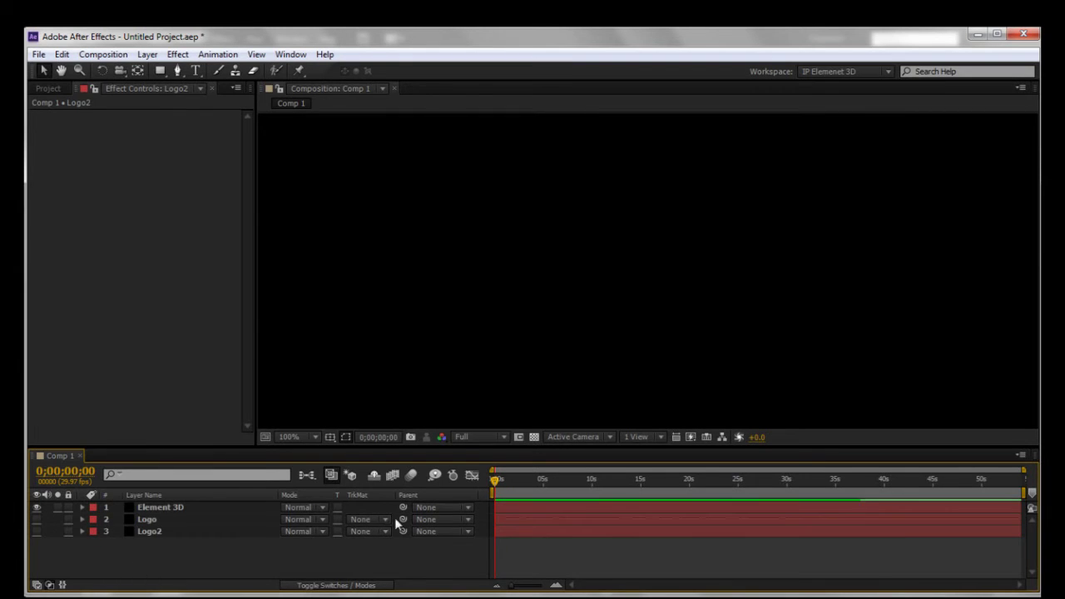
Set the Element effect's Path Layer 1 to Logo and Path Layer 2 to Logo2, and expand Group 1 and Group 2.
left_click(164, 505)
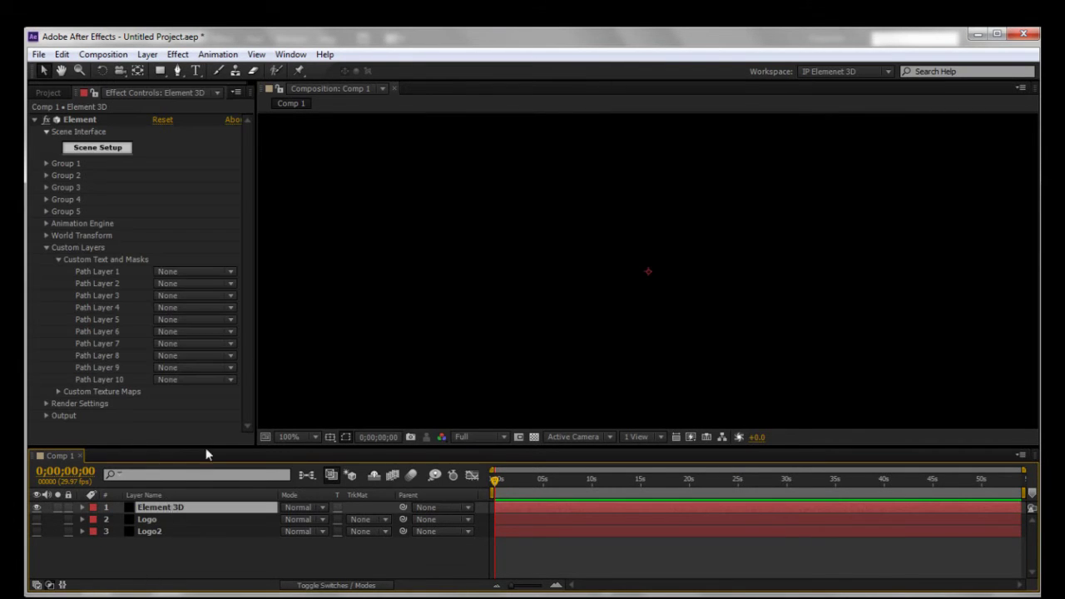
left_click(214, 273)
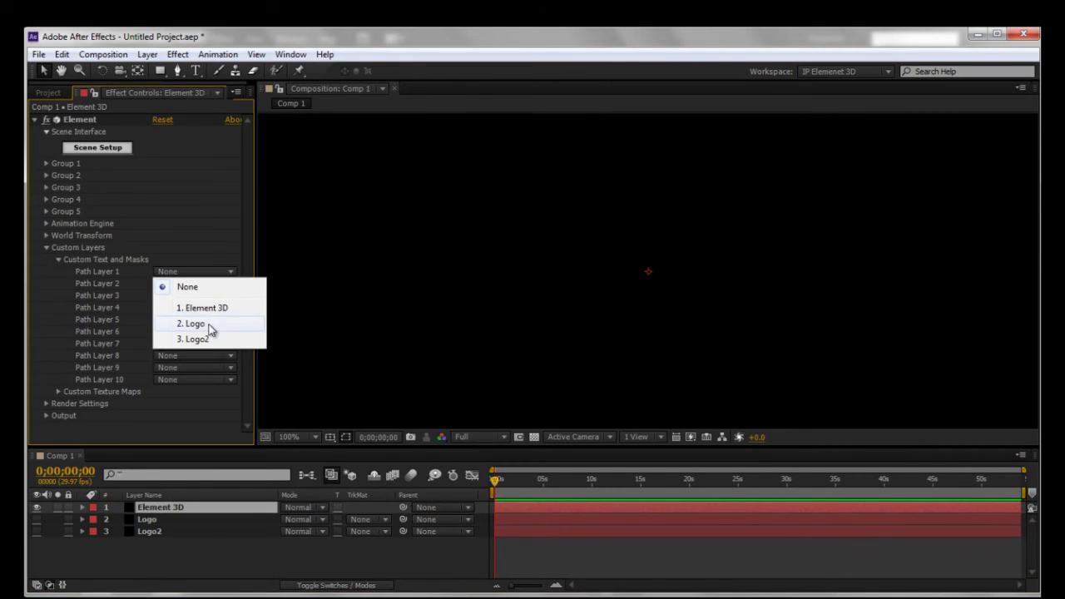
left_click(209, 324)
left_click(206, 285)
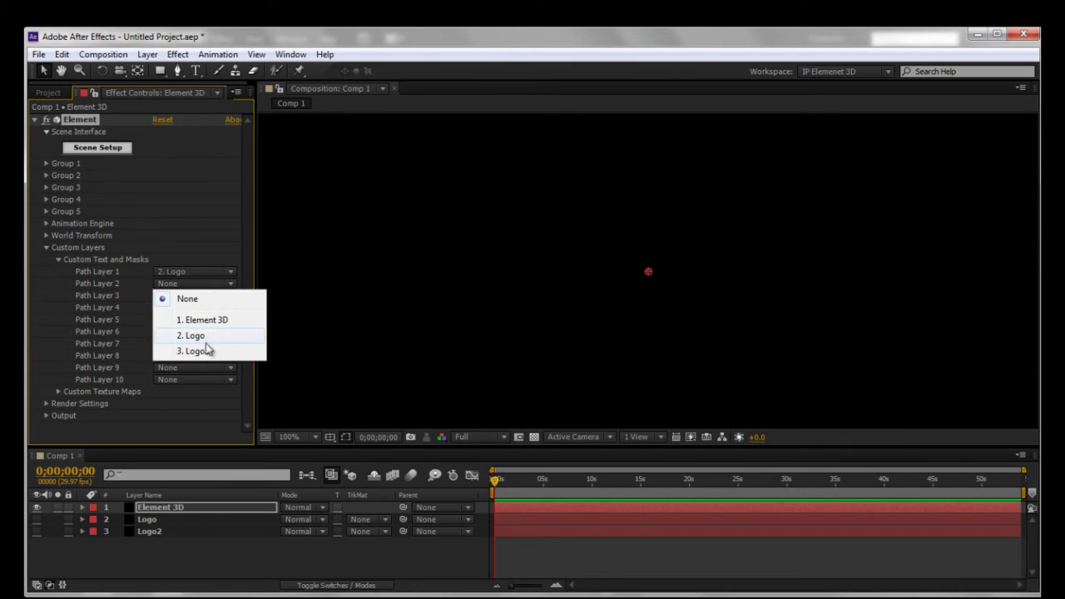
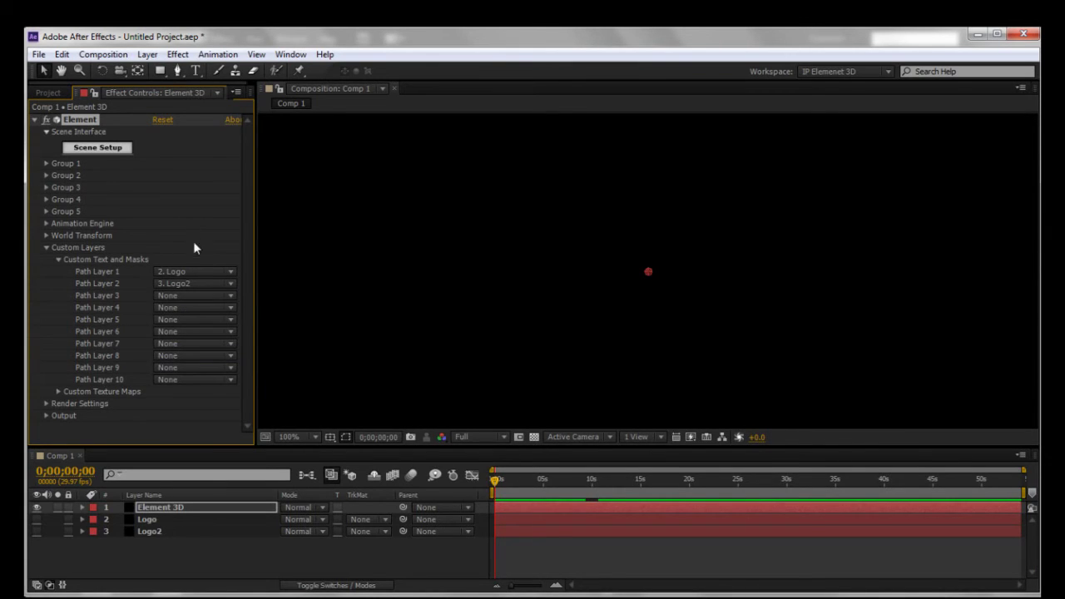
left_click(46, 176)
left_click(46, 163)
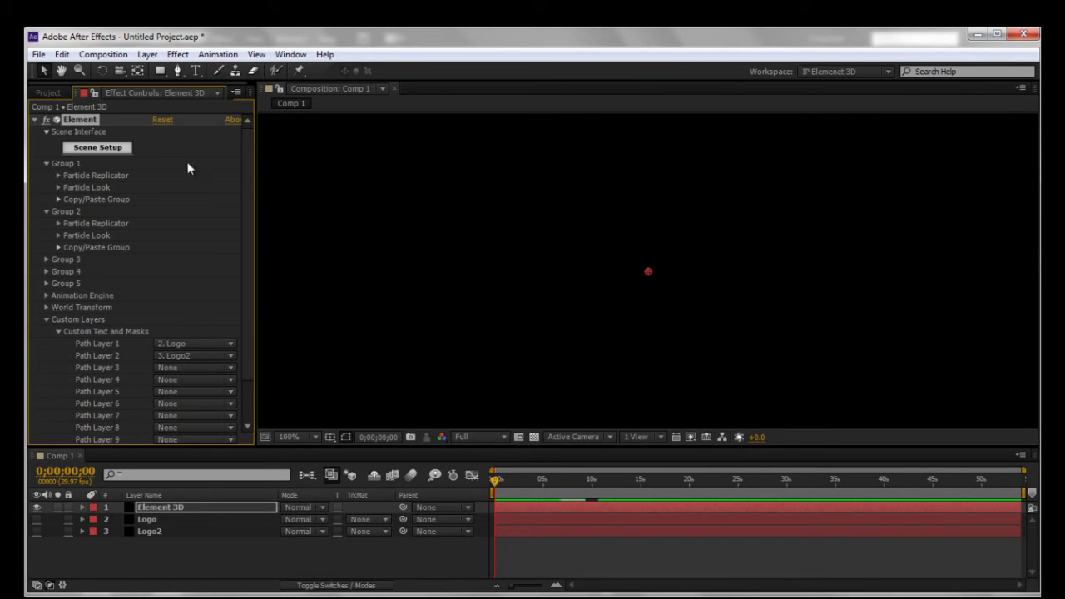
Extrude two models in Scene Setup, assign the second one to group 2, and widen the editing area.
left_click(121, 148)
left_click(384, 88)
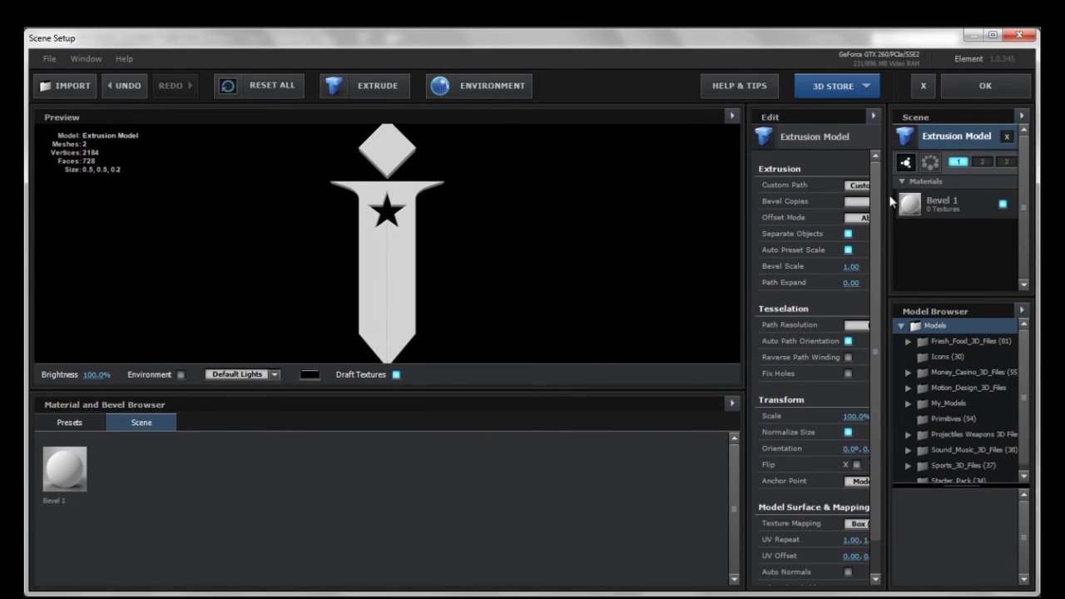
left_click(385, 89)
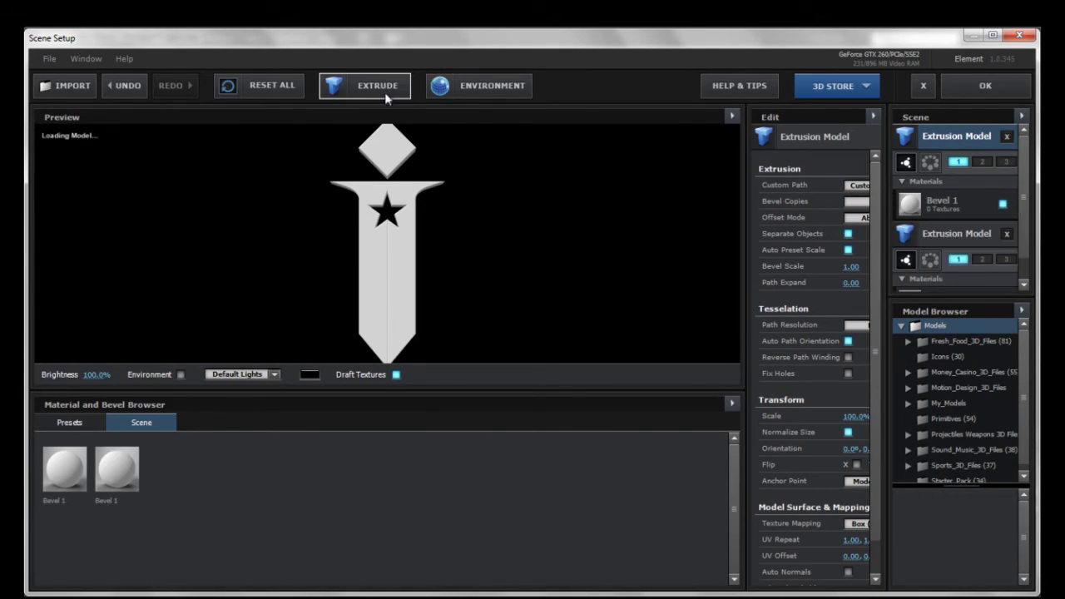
left_click(981, 259)
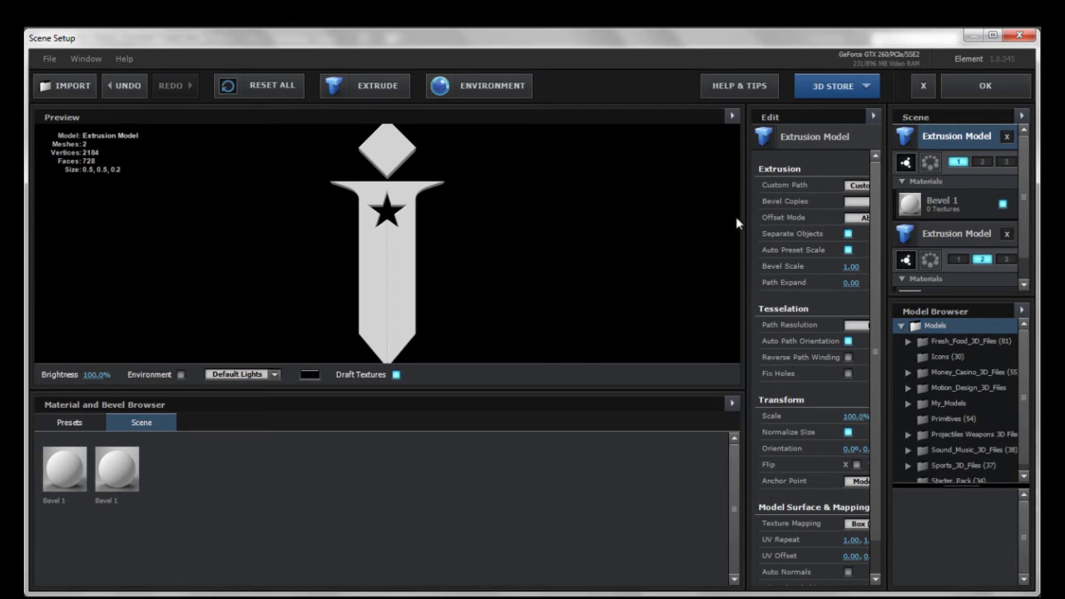
left_click_drag(745, 219, 632, 219)
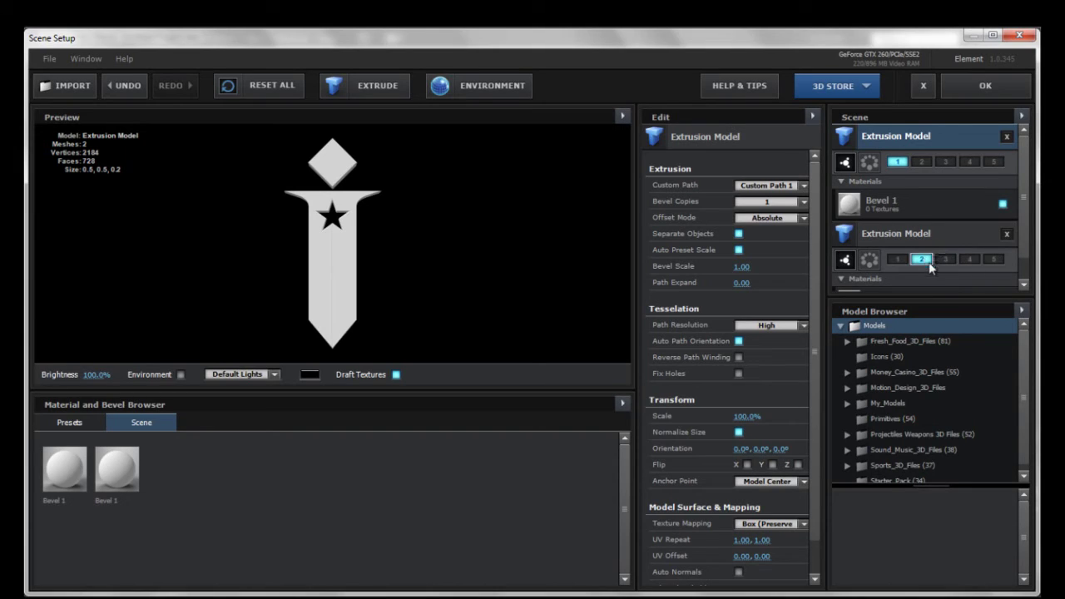
Apply the Chrome material preset to the Bevel 1 material of the first extrusion model.
scroll(1028, 266, "down", 1)
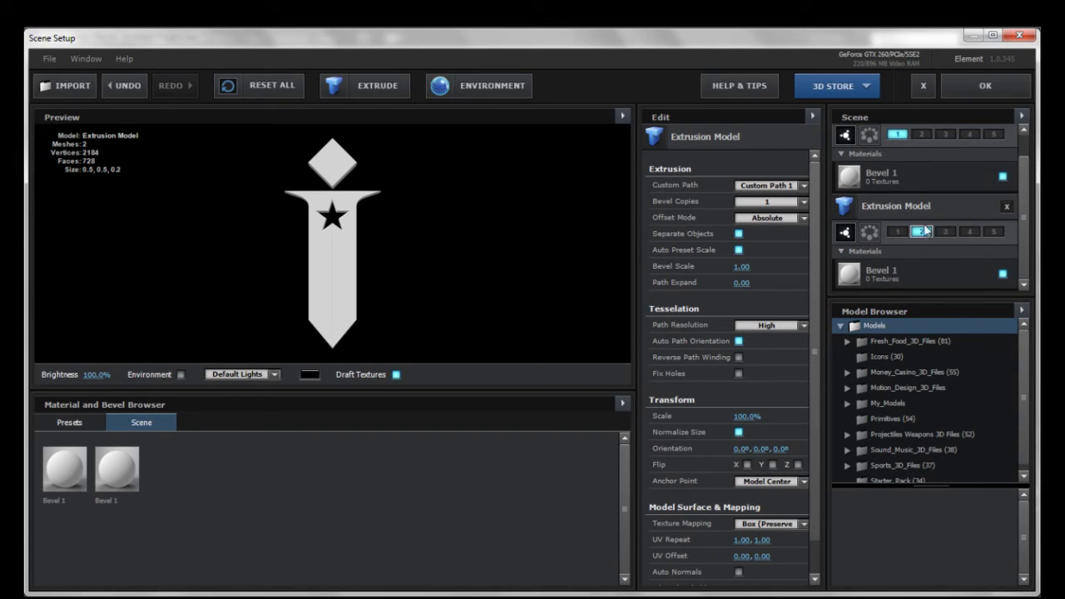
left_click(913, 172)
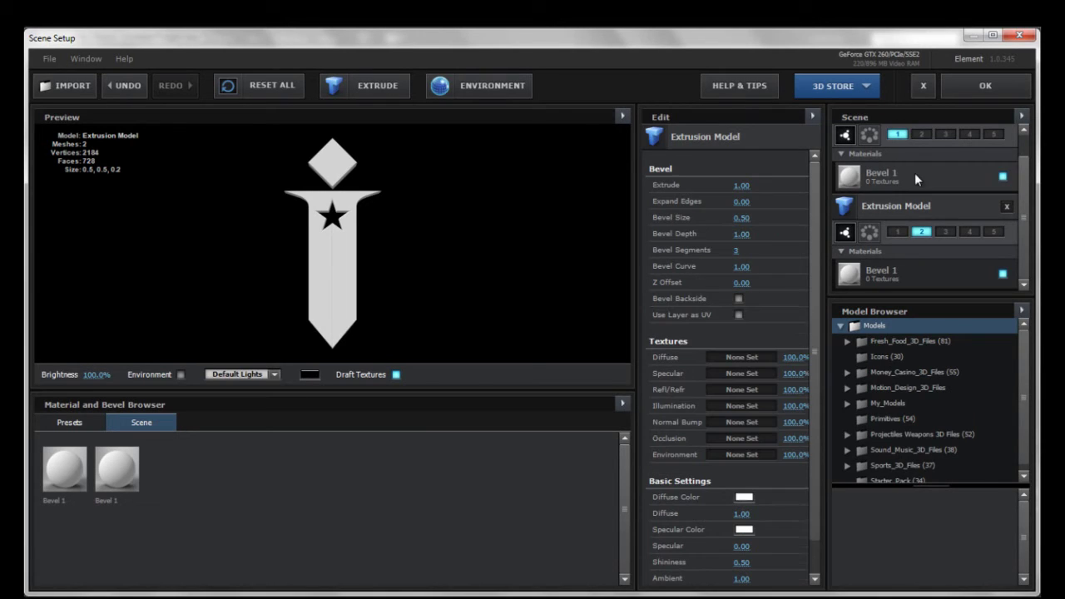
left_click(70, 423)
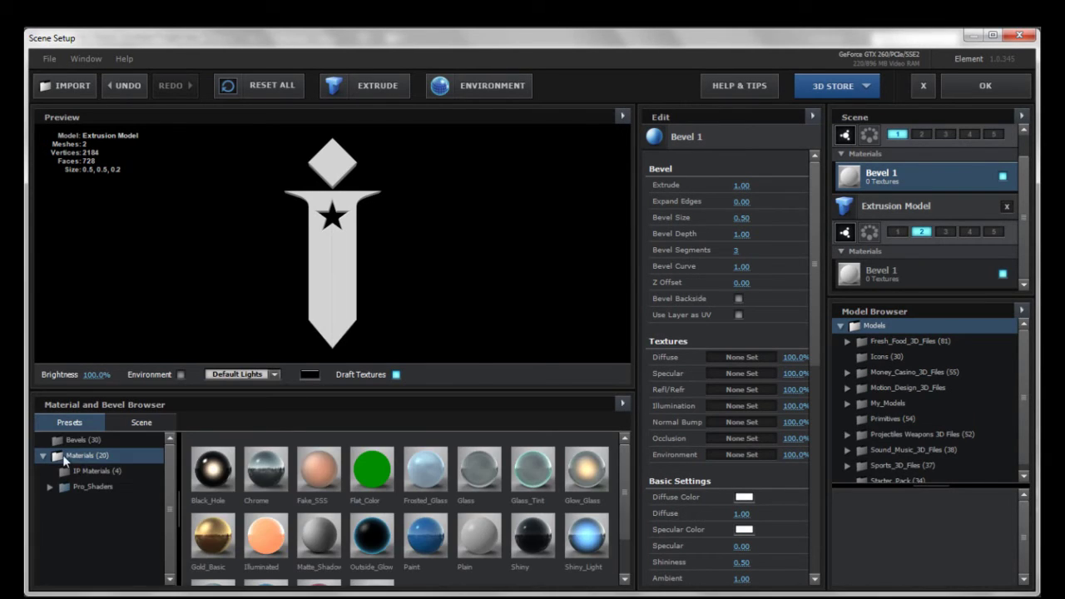
left_click_drag(266, 468, 887, 181)
mouse_move(342, 269)
left_mouse_down()
mouse_move(425, 271)
mouse_move(335, 283)
left_mouse_up()
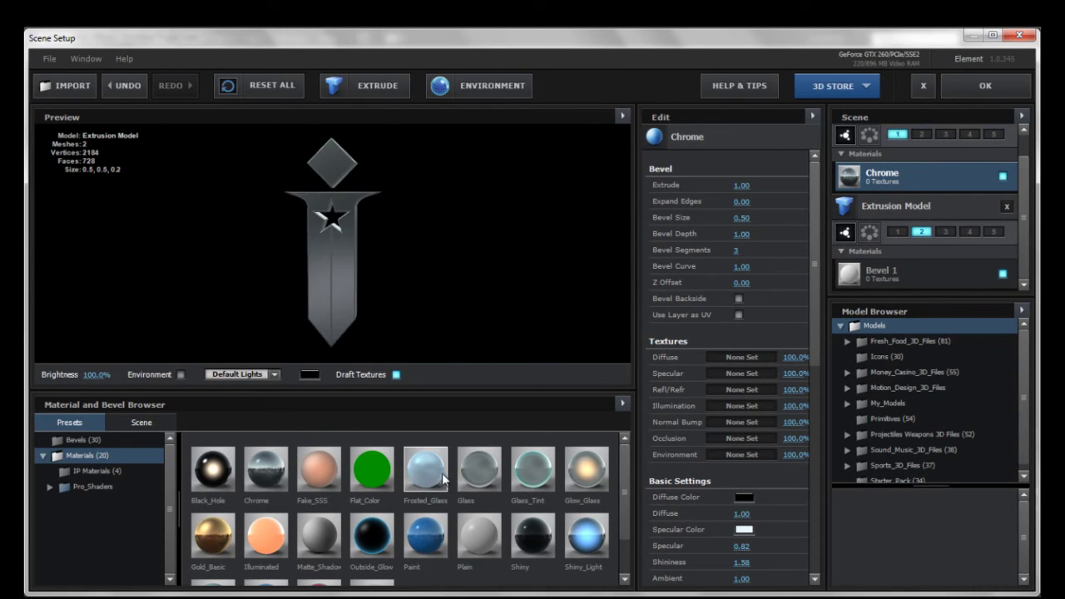
Apply the Gold_Basic material preset to the second extrusion model and confirm the scene setup.
left_click_drag(213, 535, 875, 284)
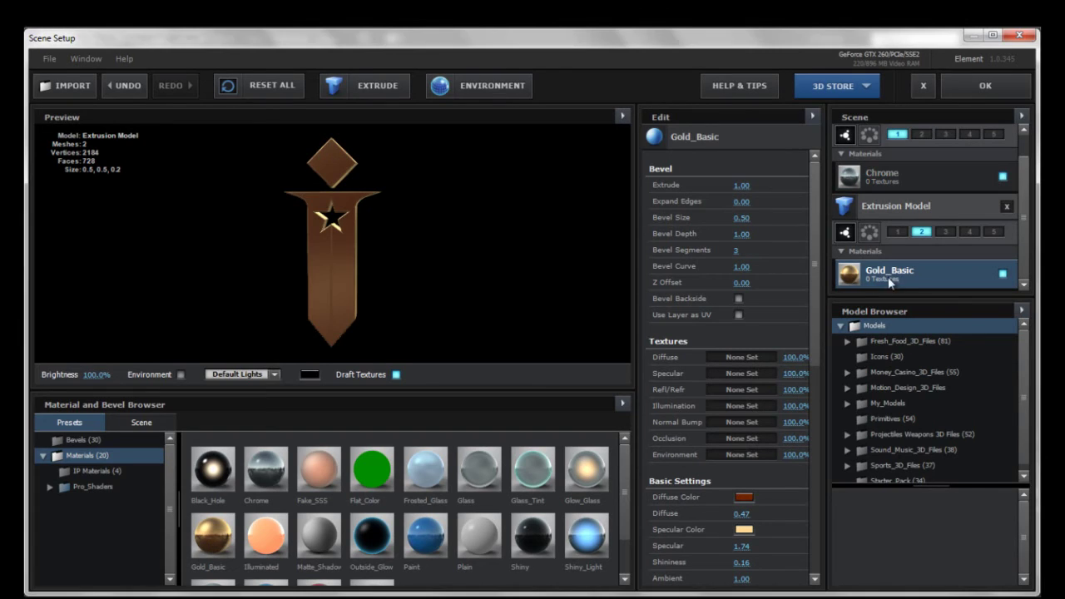
scroll(879, 272, "up", 1)
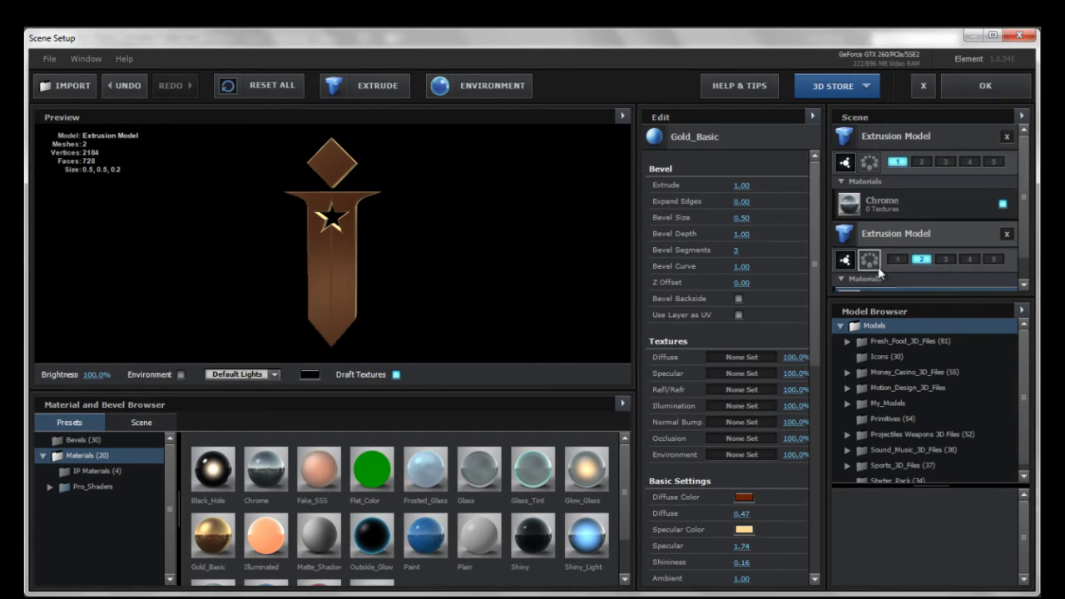
scroll(911, 285, "down", 1)
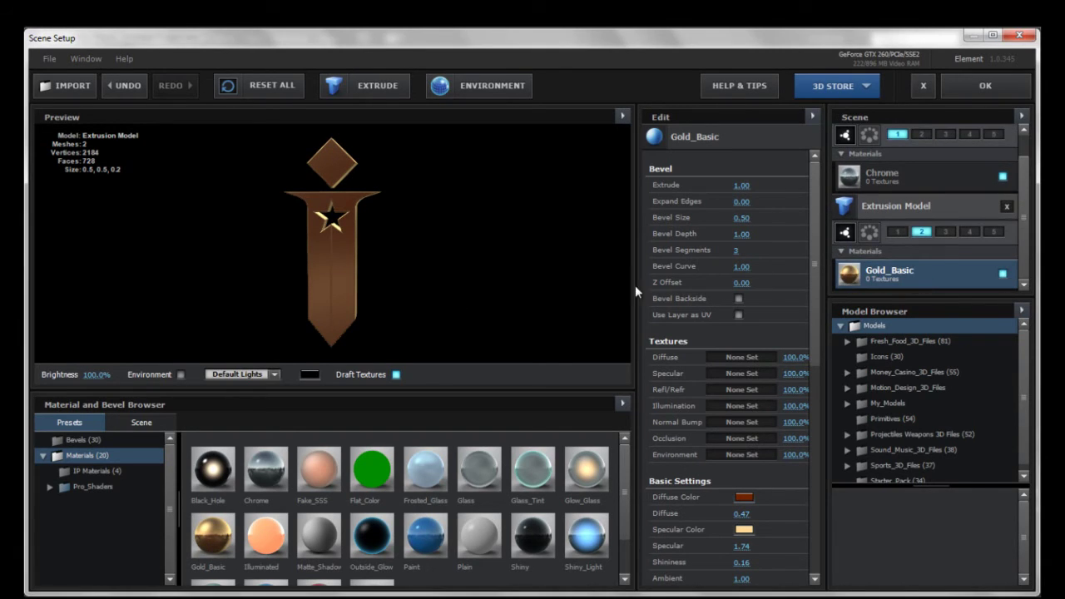
left_click(980, 86)
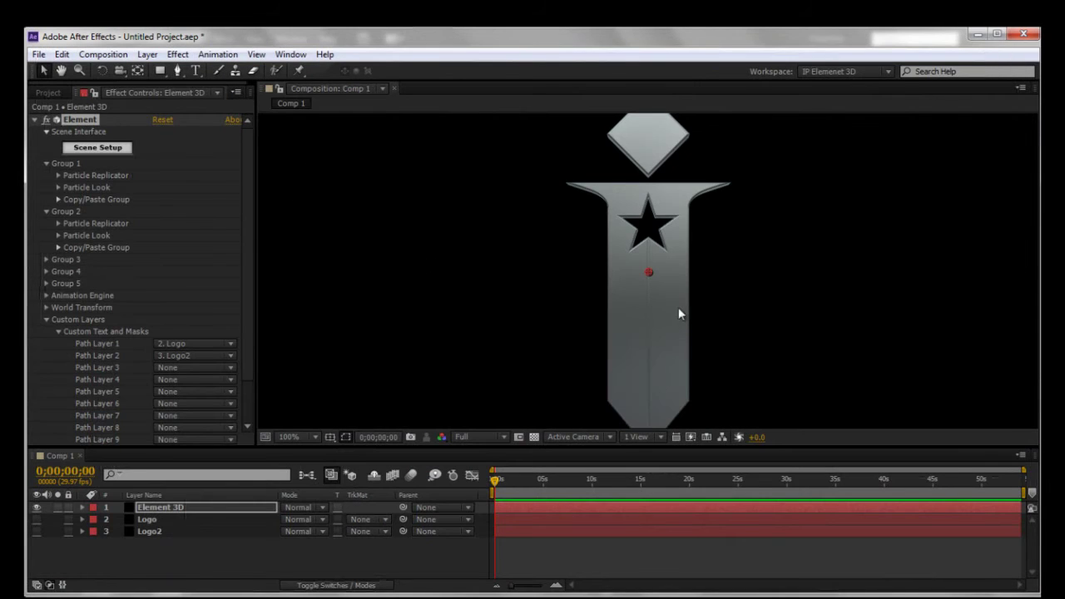
Expand Group 2's Particle Look settings and try adjusting its particle size.
left_click_drag(606, 258, 671, 265)
scroll(635, 279, "down", 1)
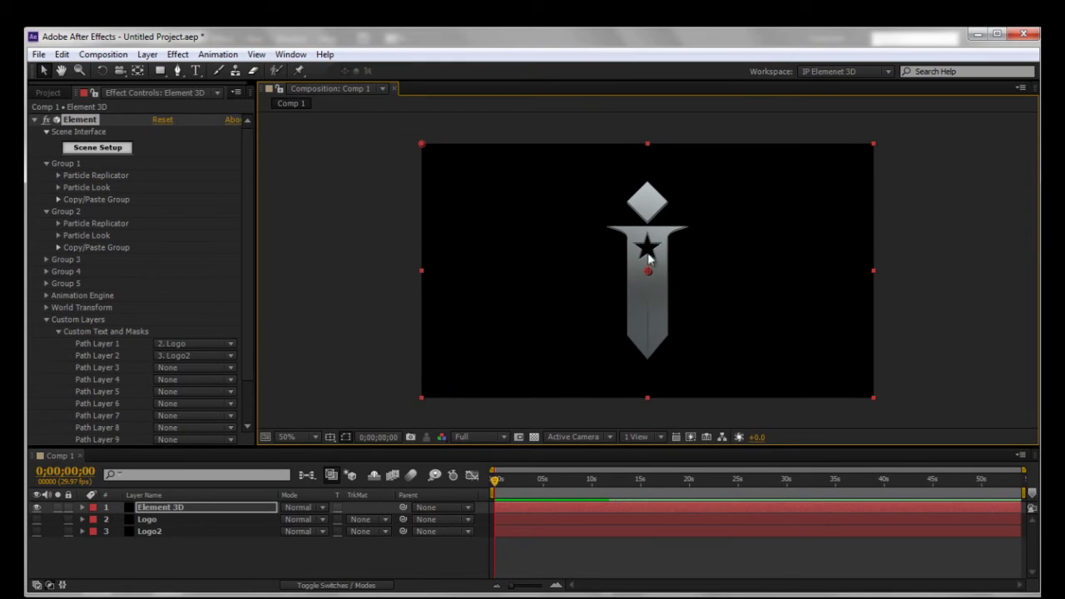
left_click_drag(646, 265, 637, 271)
key("ctrl+z")
left_click(58, 235)
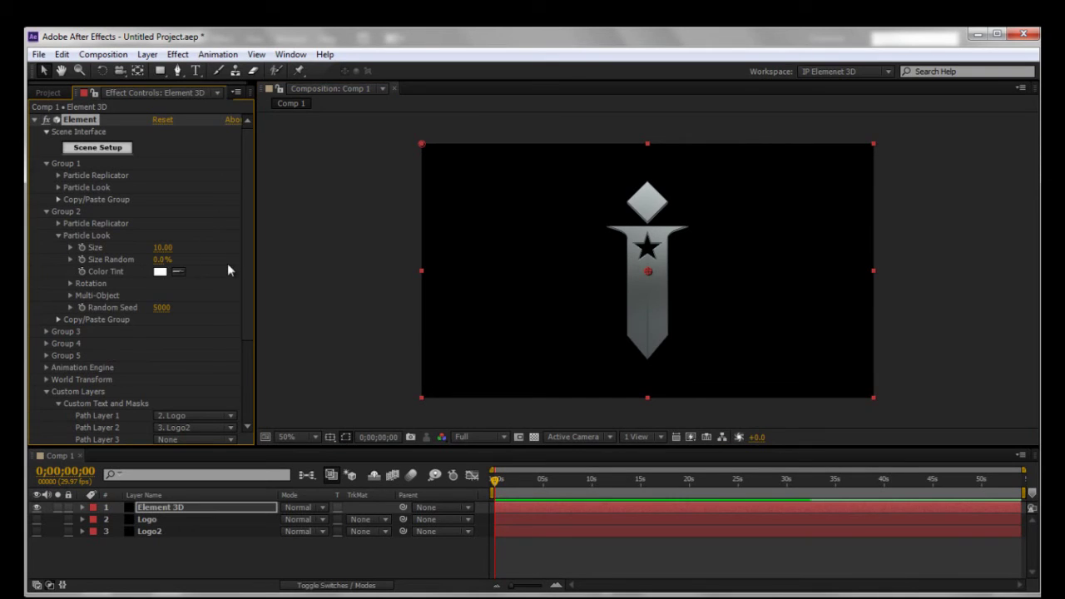
left_click_drag(162, 247, 202, 269)
Reopen Scene Setup and select the gold extrusion model assigned to group 2.
left_click(94, 149)
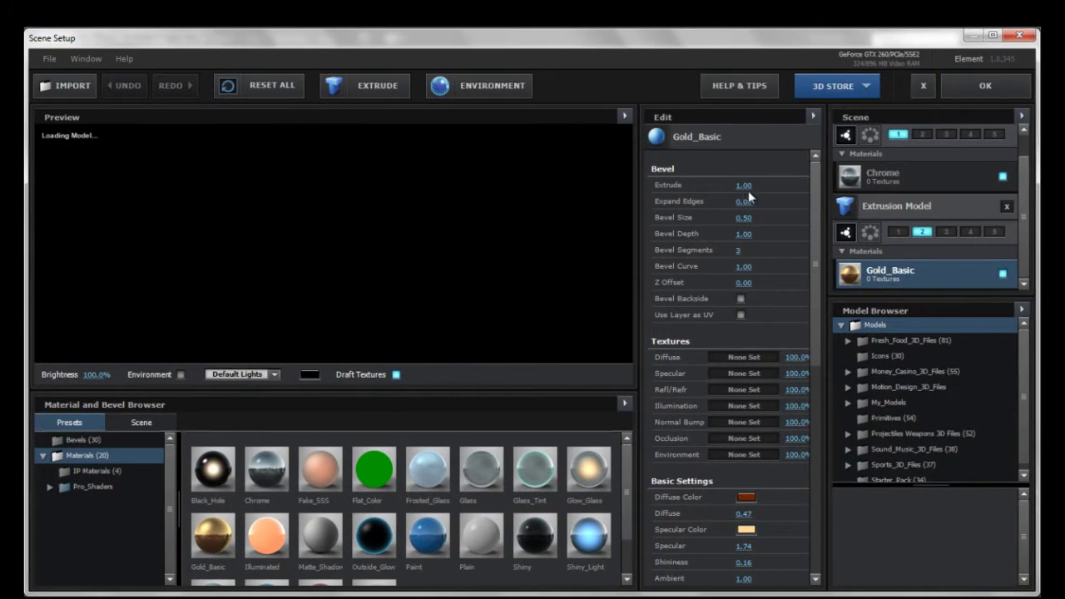
left_click(920, 207)
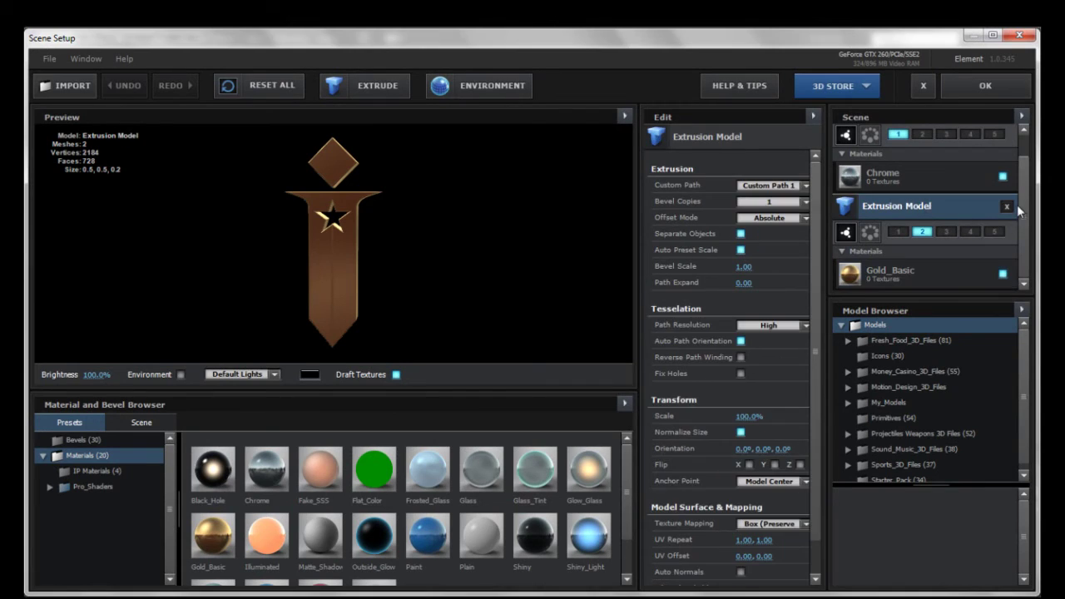
left_click(1006, 206)
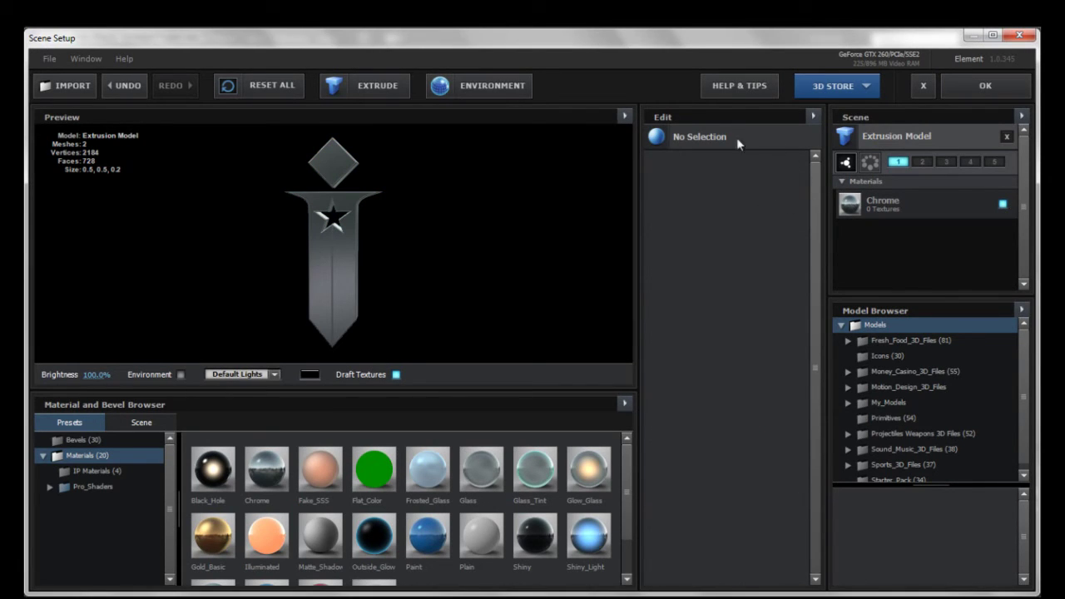
left_click(907, 138)
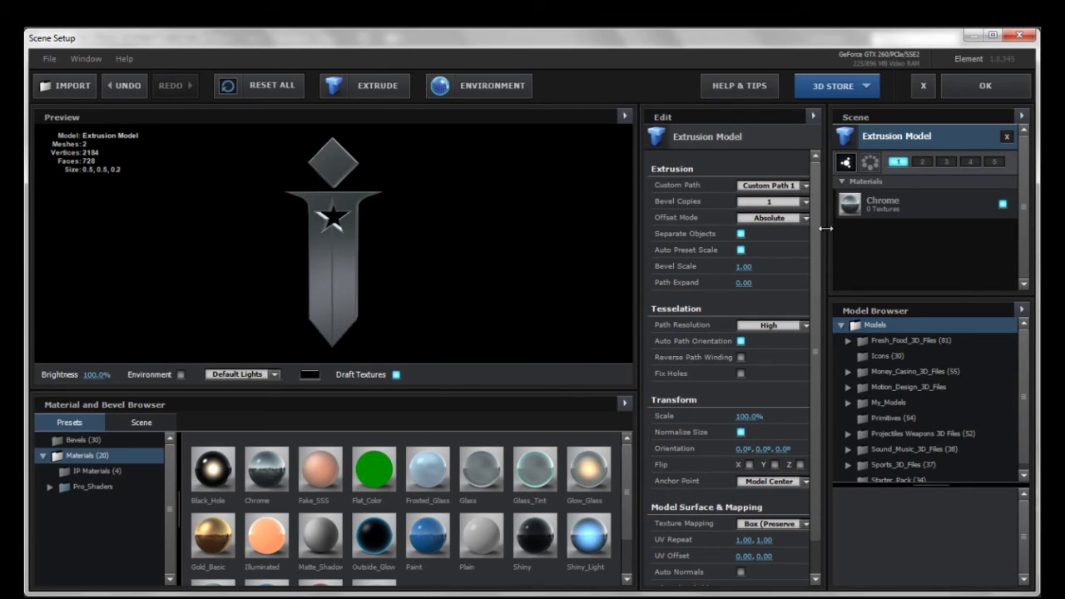
key("ctrl+z")
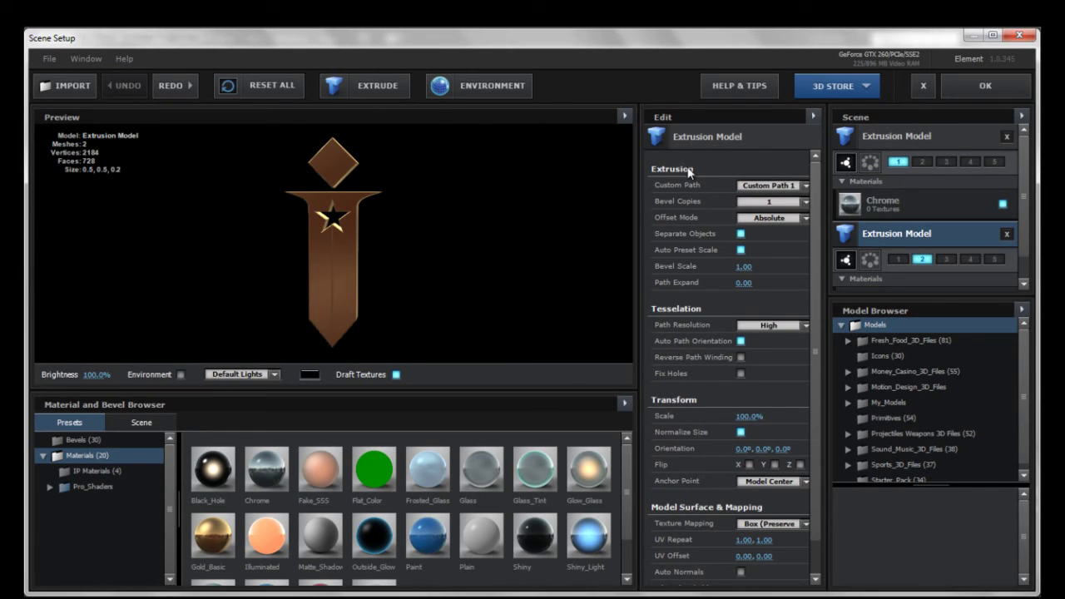
Assign Custom Path 2 to the gold extrusion model, compare it with the chrome model, and confirm the scene setup.
left_click(801, 186)
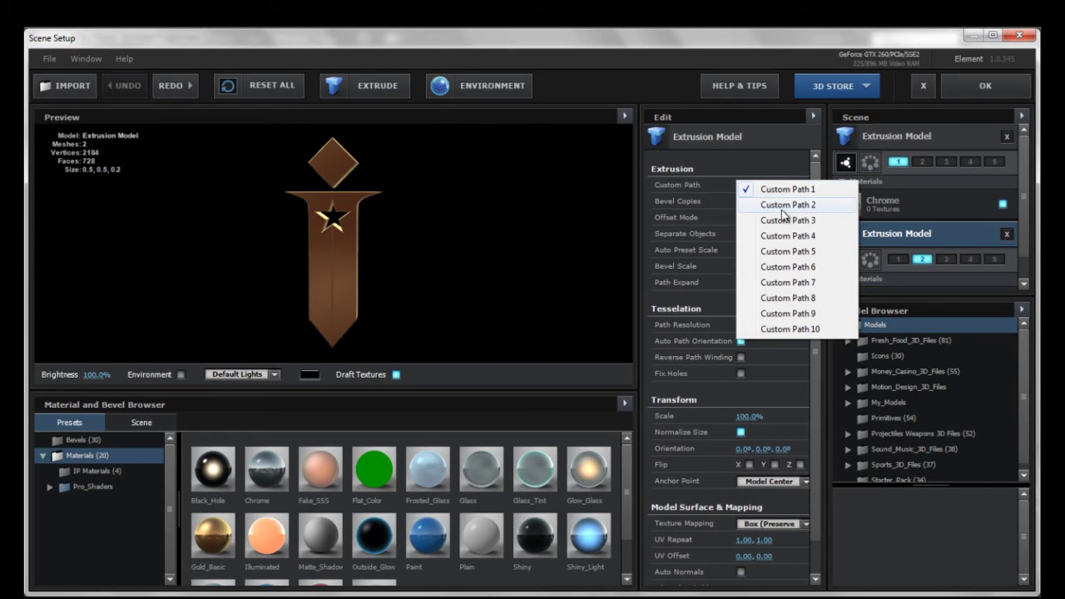
left_click(783, 208)
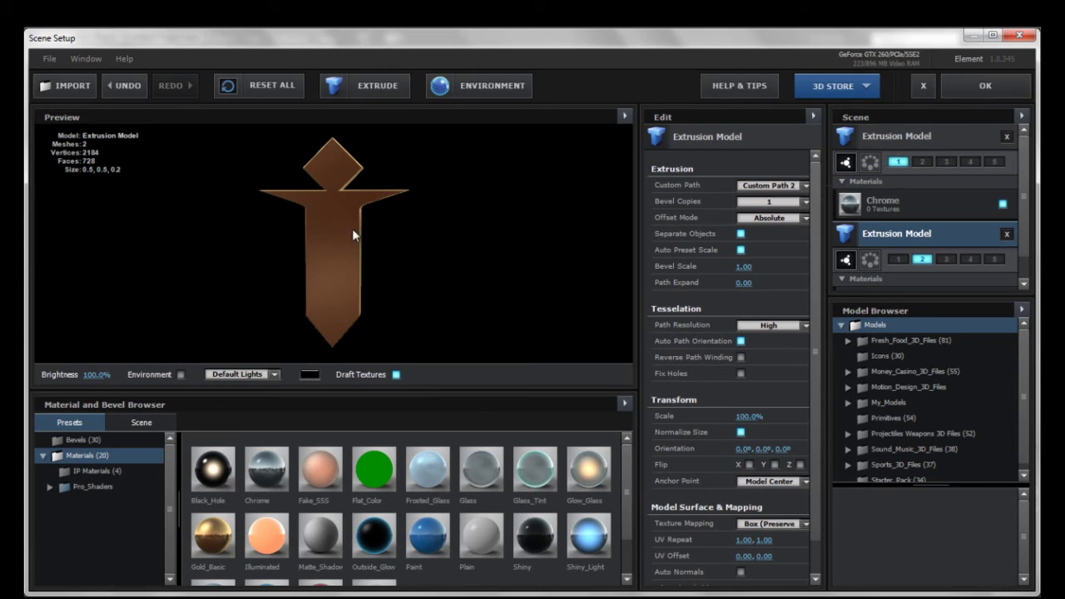
left_click(904, 133)
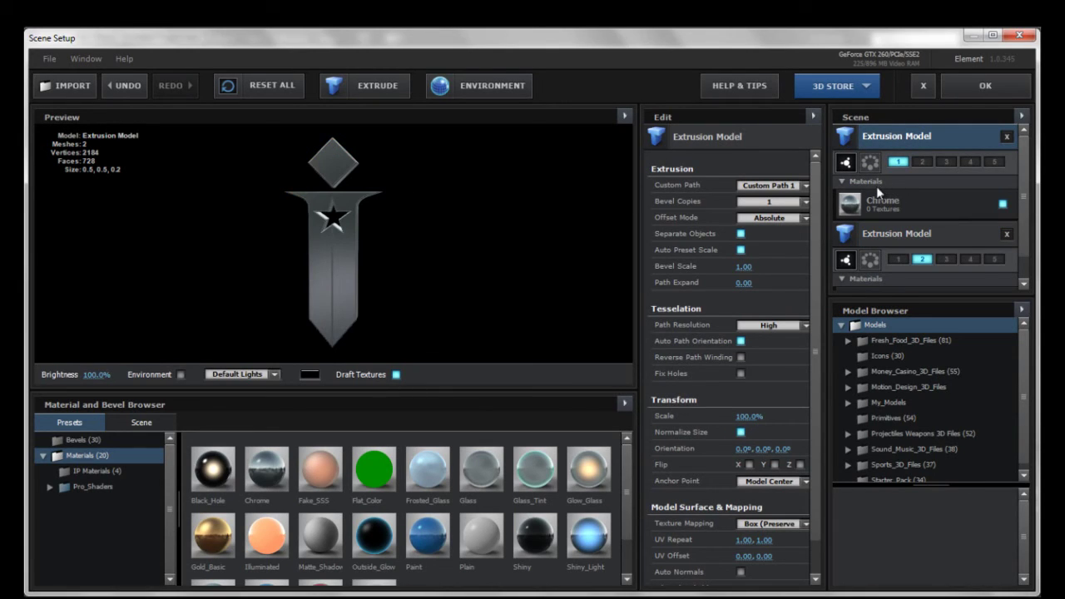
left_click(891, 235)
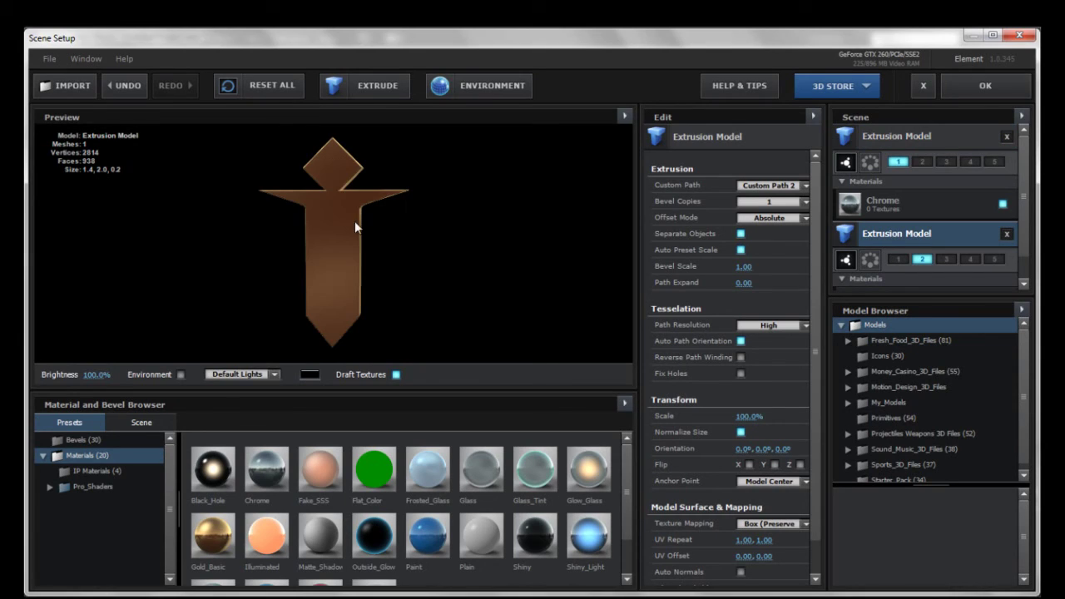
left_click(905, 200)
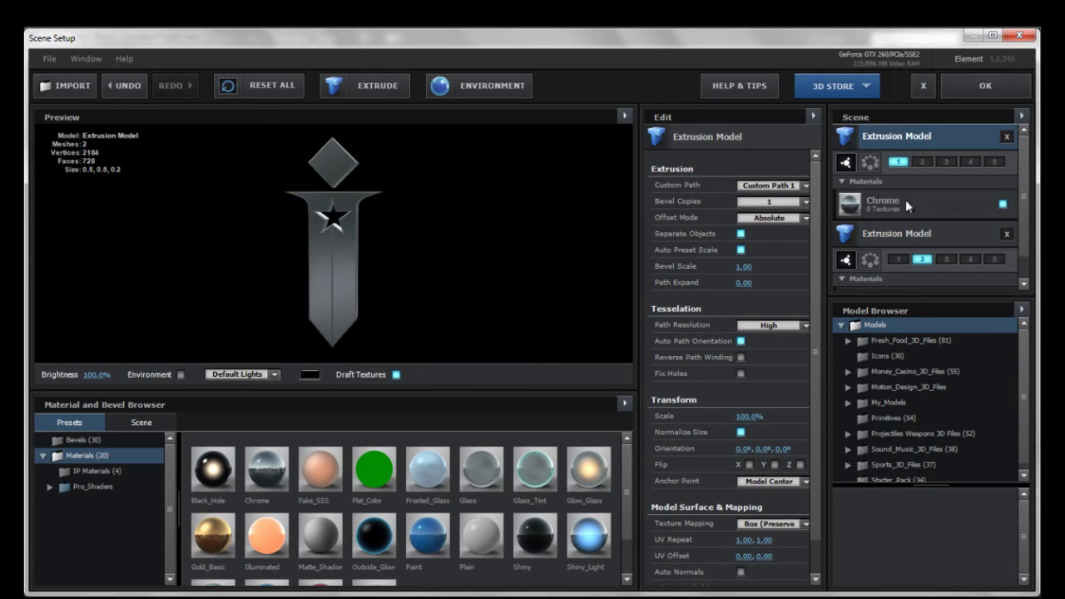
left_click(920, 259)
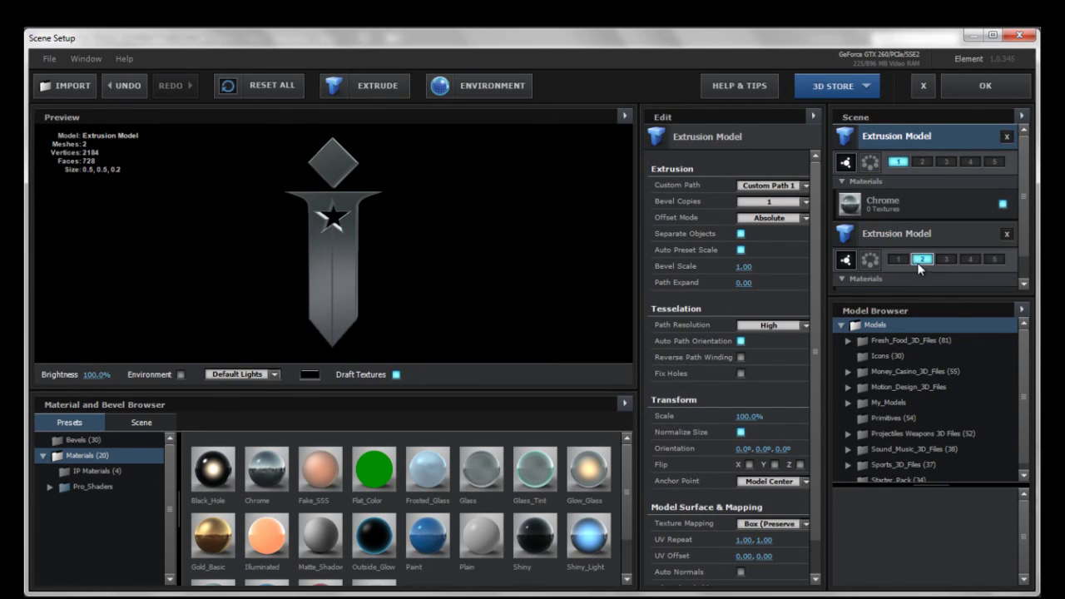
left_click(915, 234)
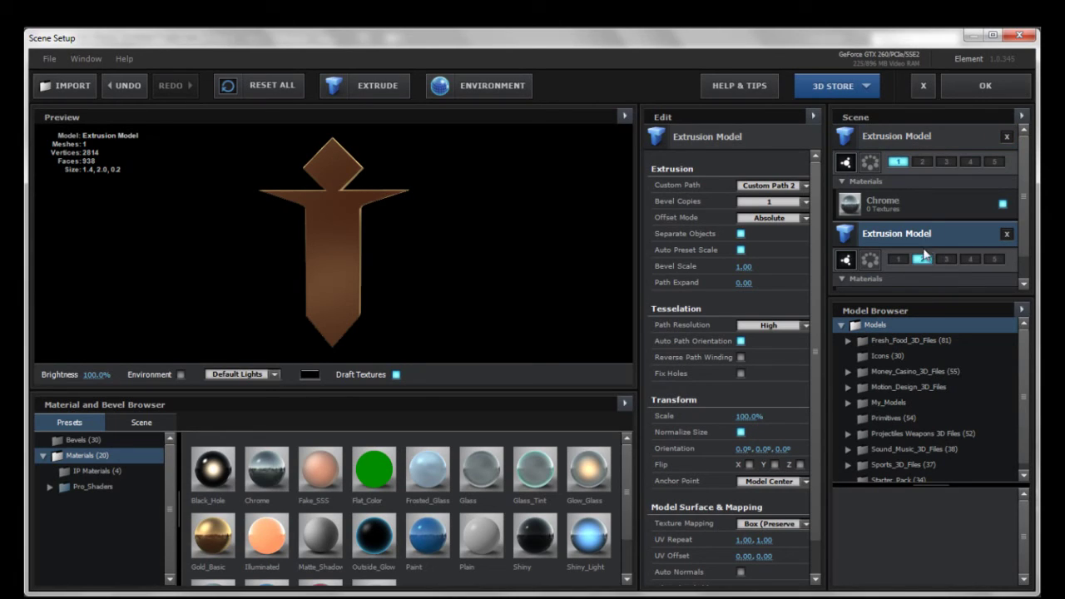
left_click(923, 138)
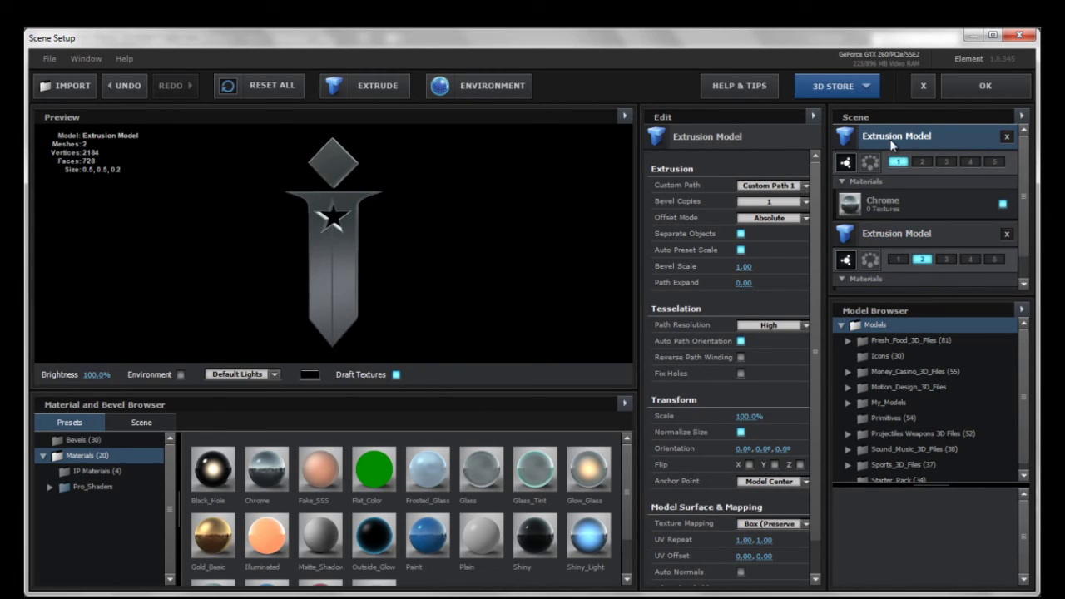
left_click(985, 86)
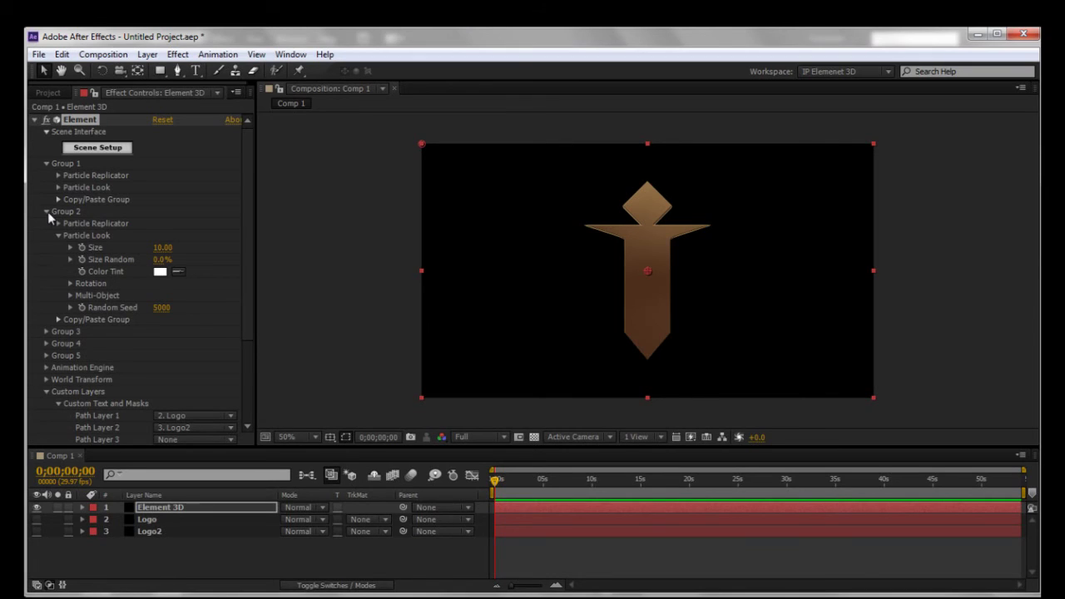
Set Position Z in Group 2's Particle Replicator to 10 and inspect the layered sword in the composition.
left_click(140, 312)
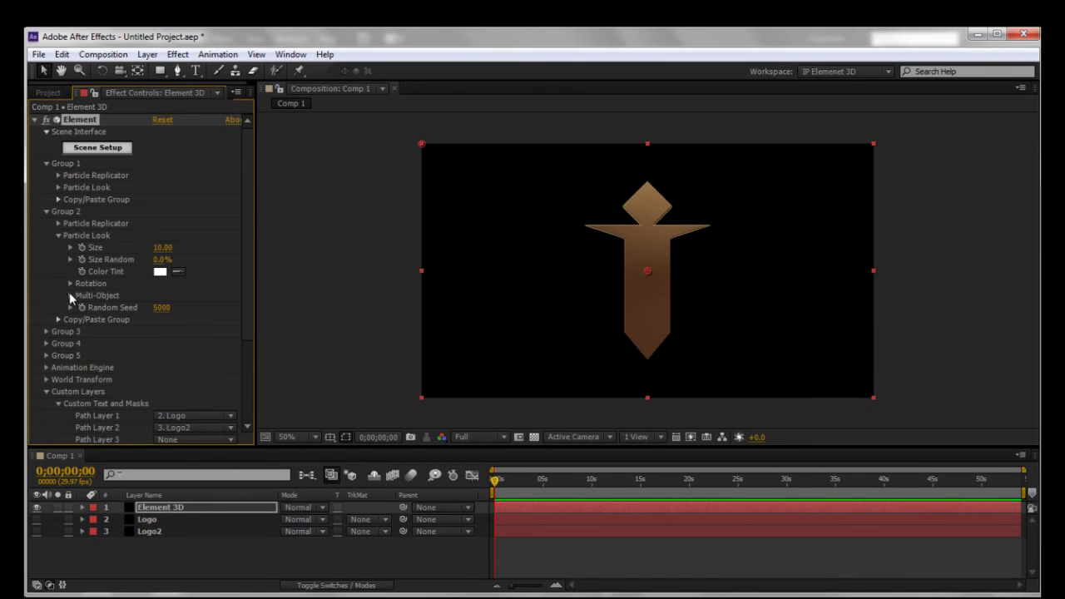
left_click(58, 223)
left_click_drag(163, 277, 178, 282)
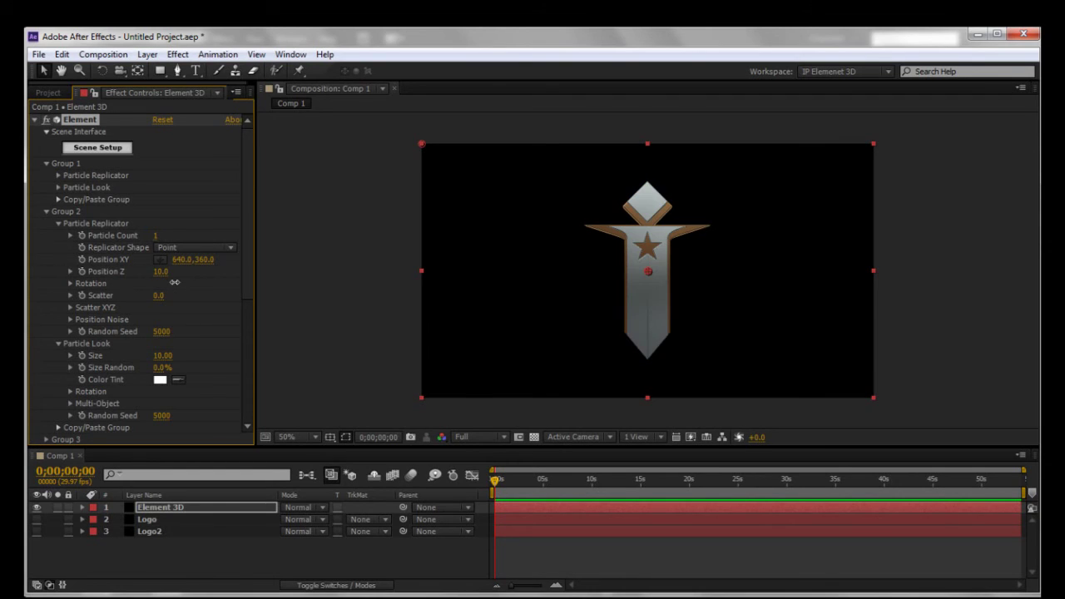
scroll(646, 268, "up", 3)
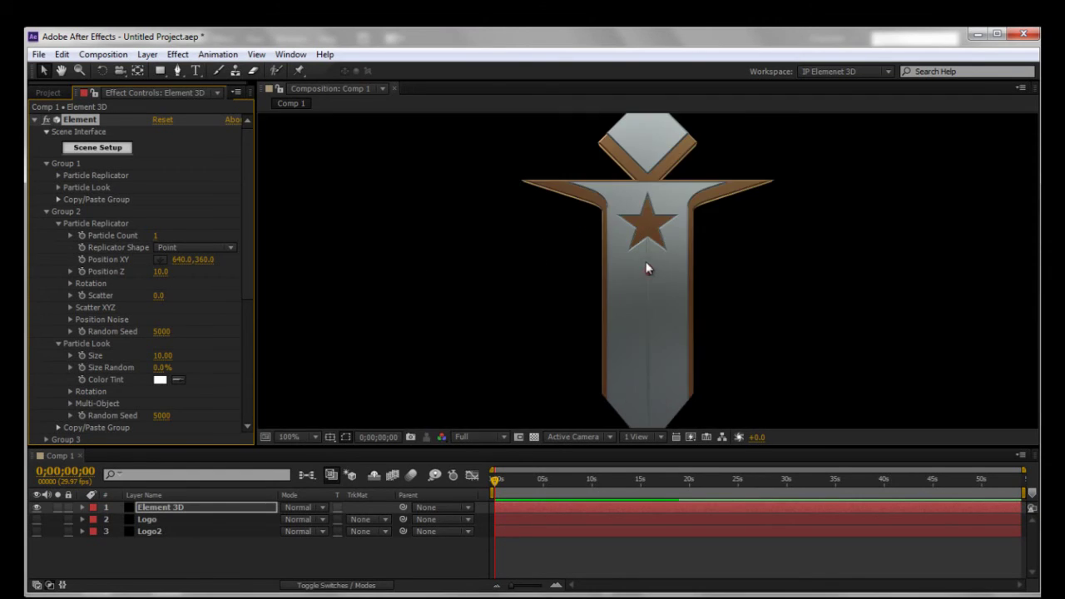
scroll(619, 287, "down", 1)
scroll(568, 249, "down", 2)
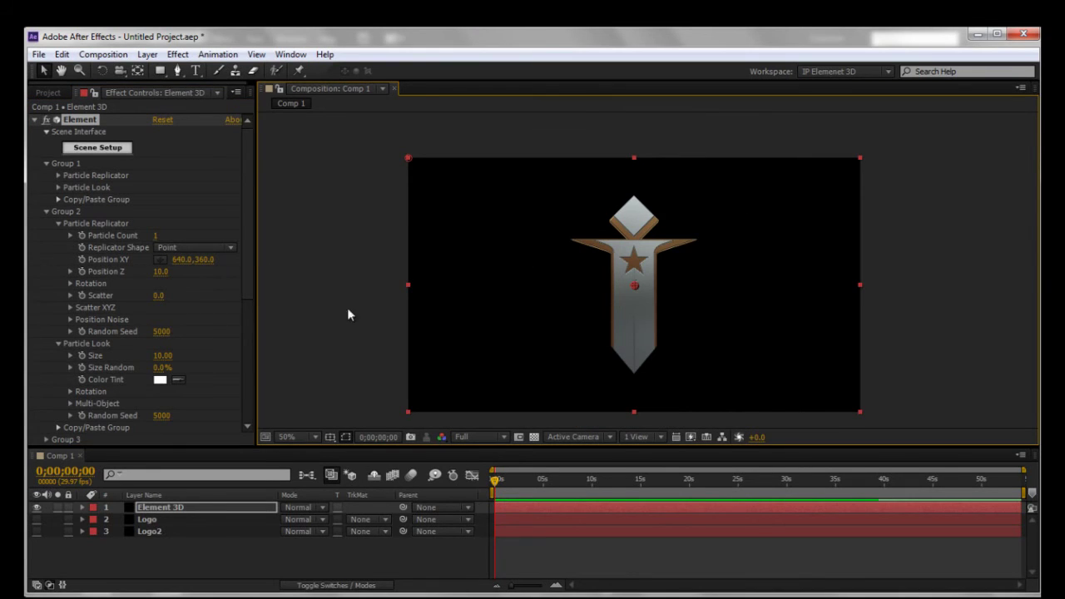
left_click_drag(609, 282, 605, 279)
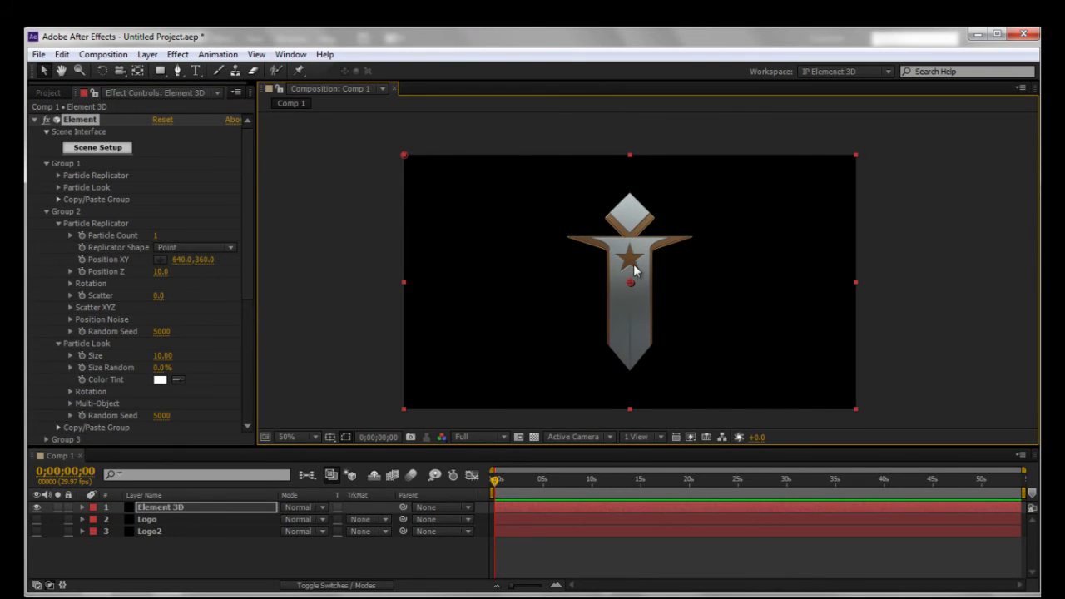
scroll(645, 272, "up", 2)
Reopen Scene Setup, adjust the gold extrusion model's Bevel Scale, and return to the composition.
left_click(125, 147)
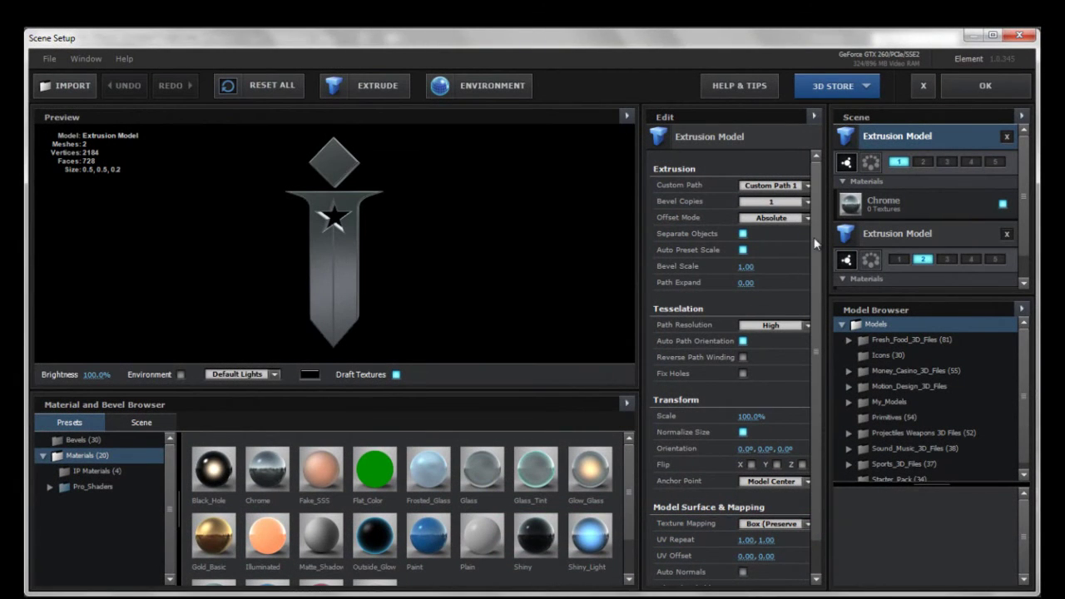
scroll(813, 241, "down", 1)
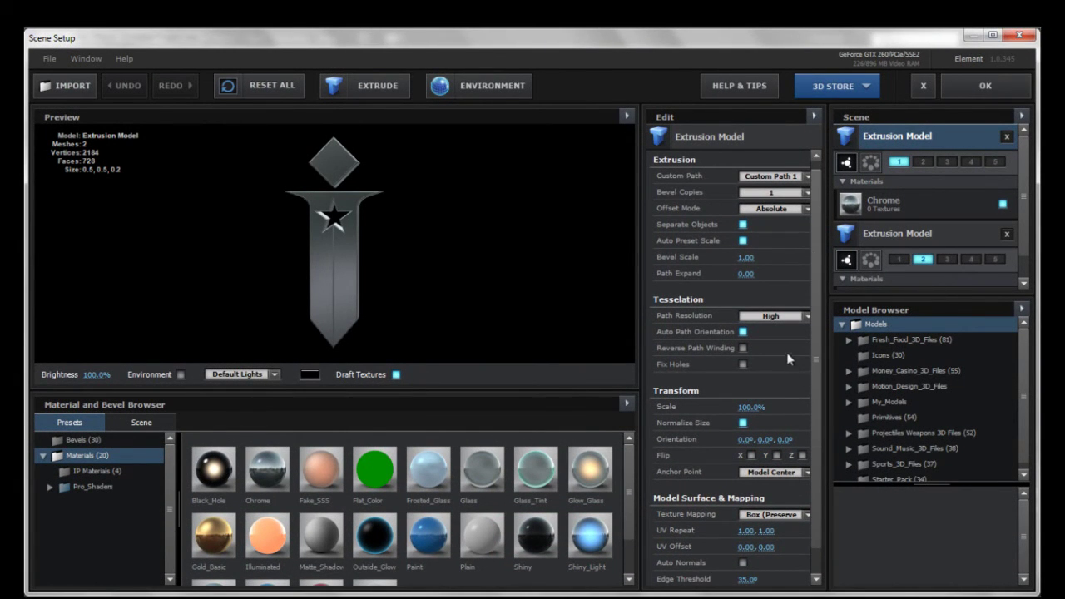
scroll(817, 337, "down", 3)
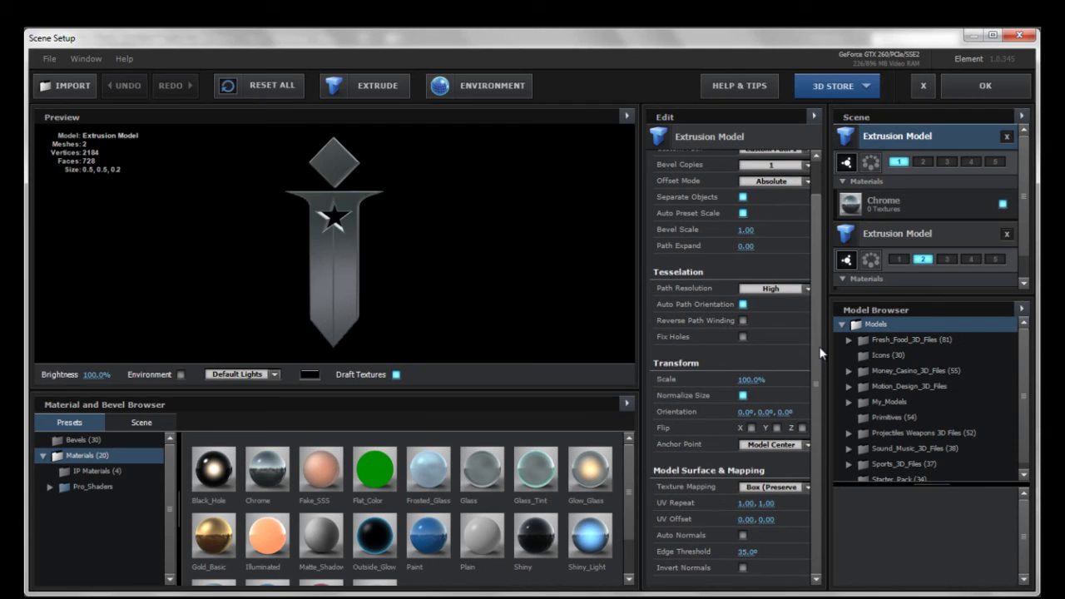
scroll(820, 353, "up", 4)
left_click(925, 230)
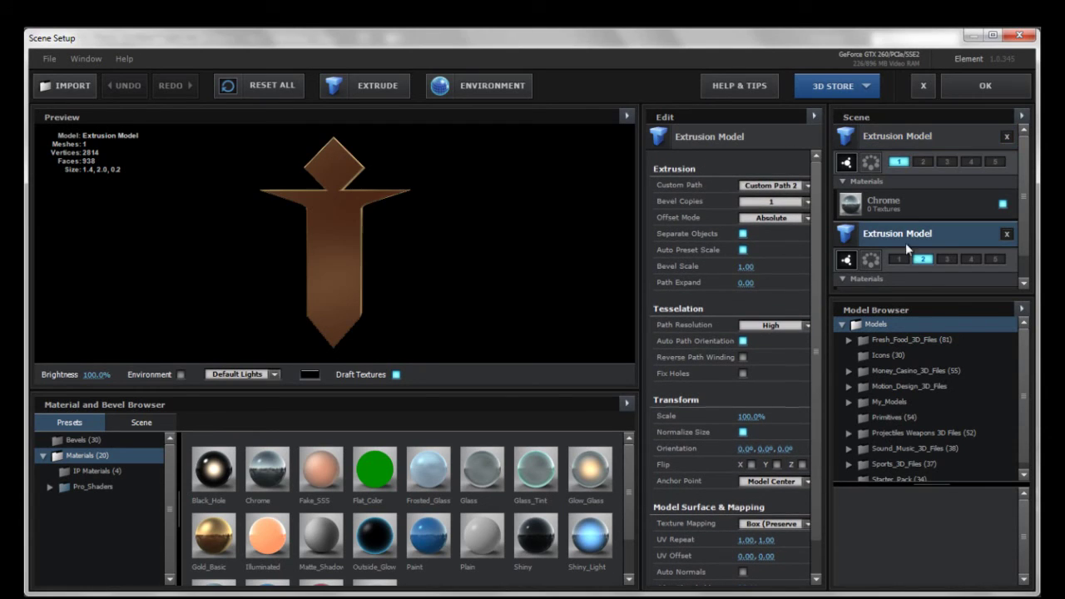
left_click_drag(754, 270, 779, 283)
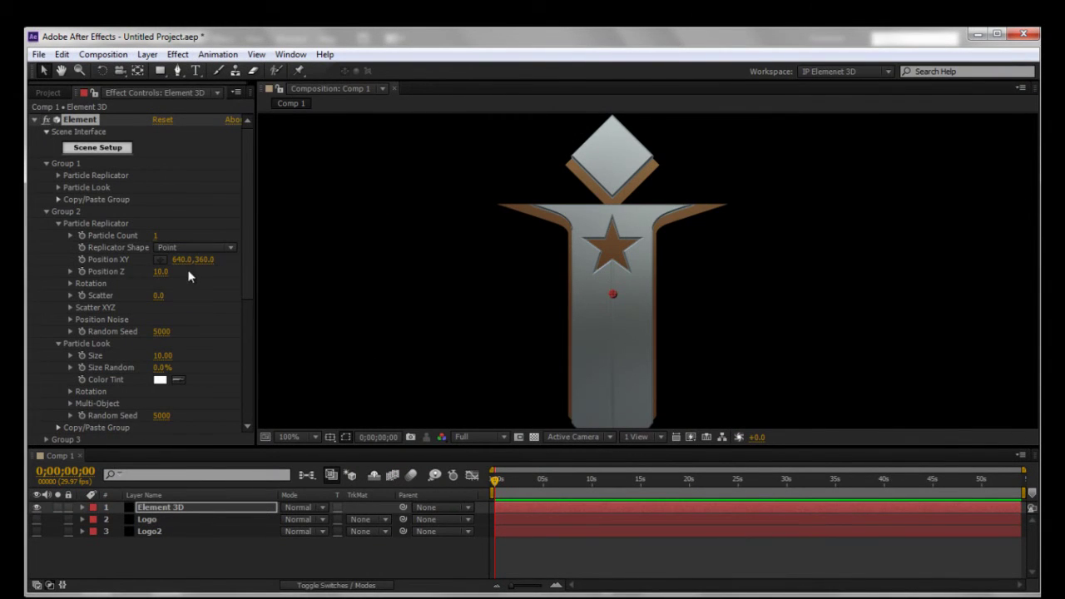
Align the gold backing with the front shape by setting Group 2's Position XY to 640, 364, Position Z to 50 and Size to 11.25.
left_click_drag(159, 271, 186, 262)
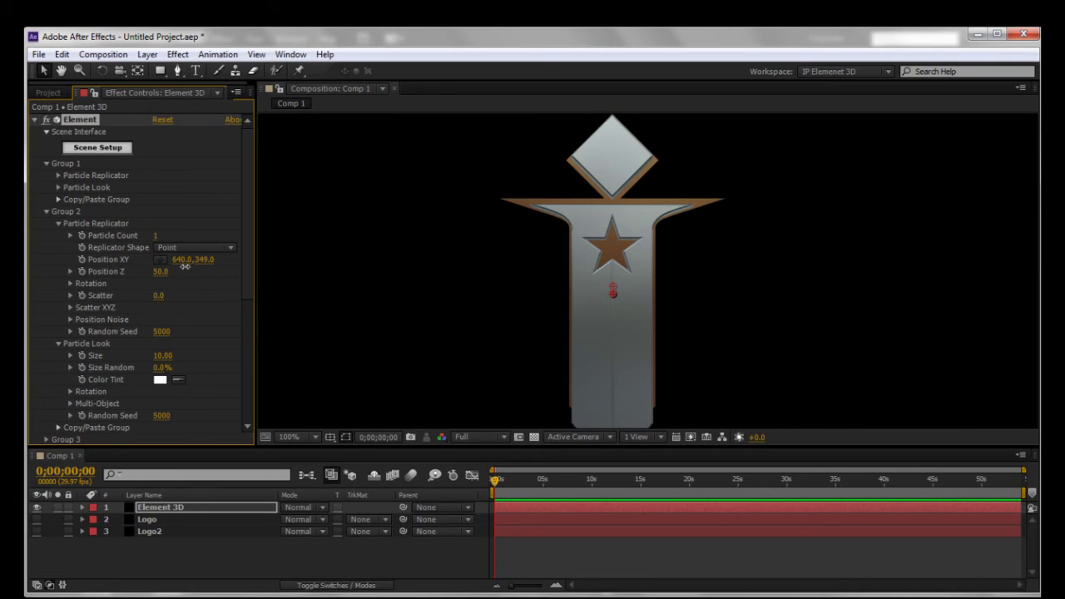
left_click_drag(184, 265, 178, 284)
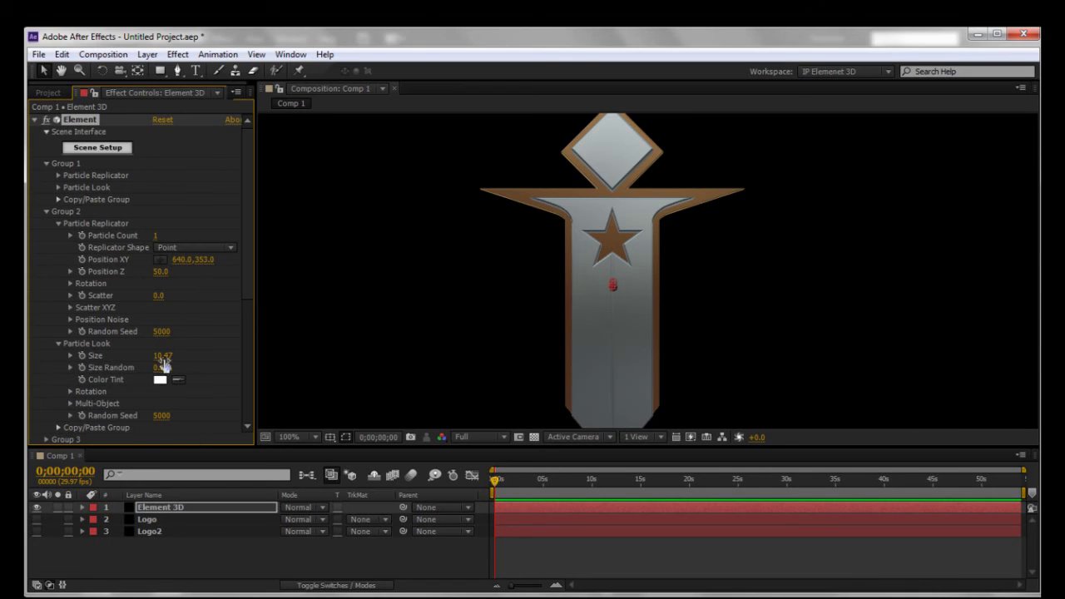
left_click_drag(163, 356, 233, 355)
left_click_drag(205, 266, 213, 259)
left_click_drag(477, 345, 491, 323)
scroll(583, 278, "down", 2)
scroll(616, 271, "up", 2)
scroll(590, 275, "down", 2)
left_click(178, 54)
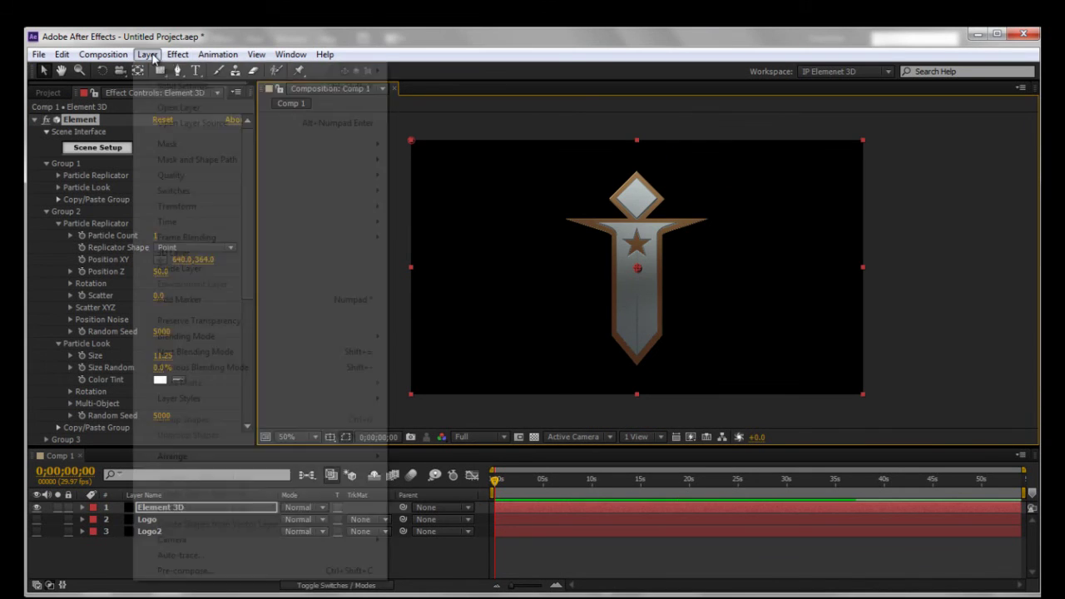
left_click(200, 69)
left_click(177, 54)
left_click(177, 54)
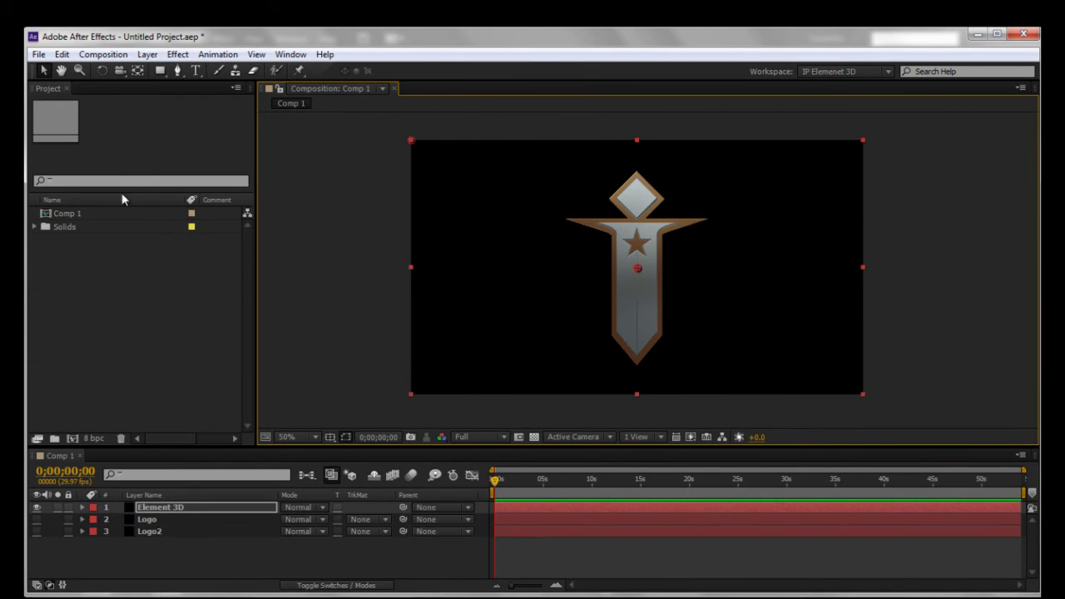
left_click(147, 54)
left_click(109, 146)
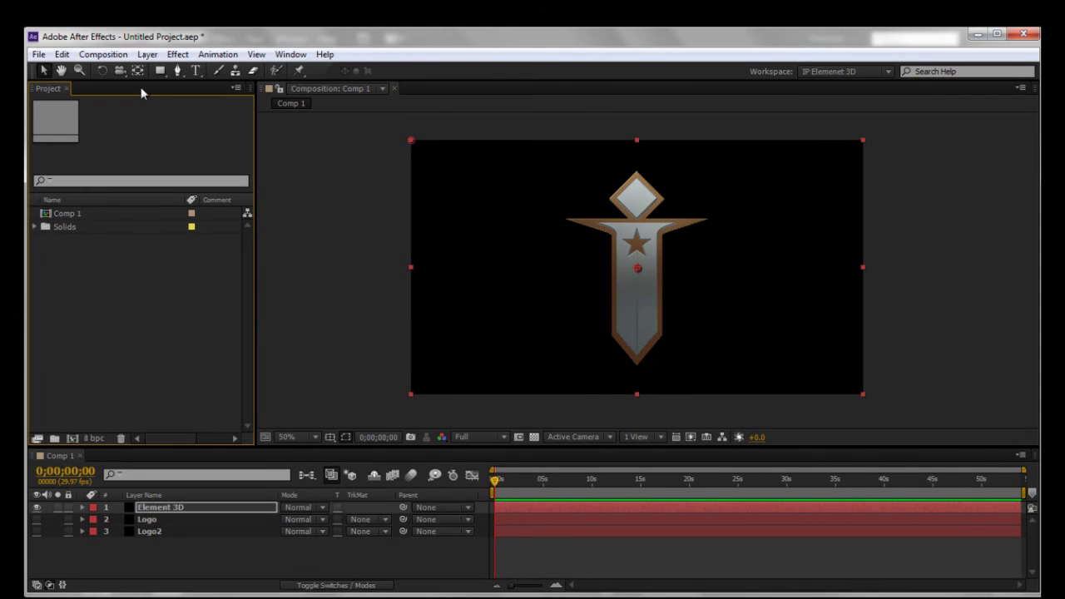
left_click(170, 509)
left_click(177, 54)
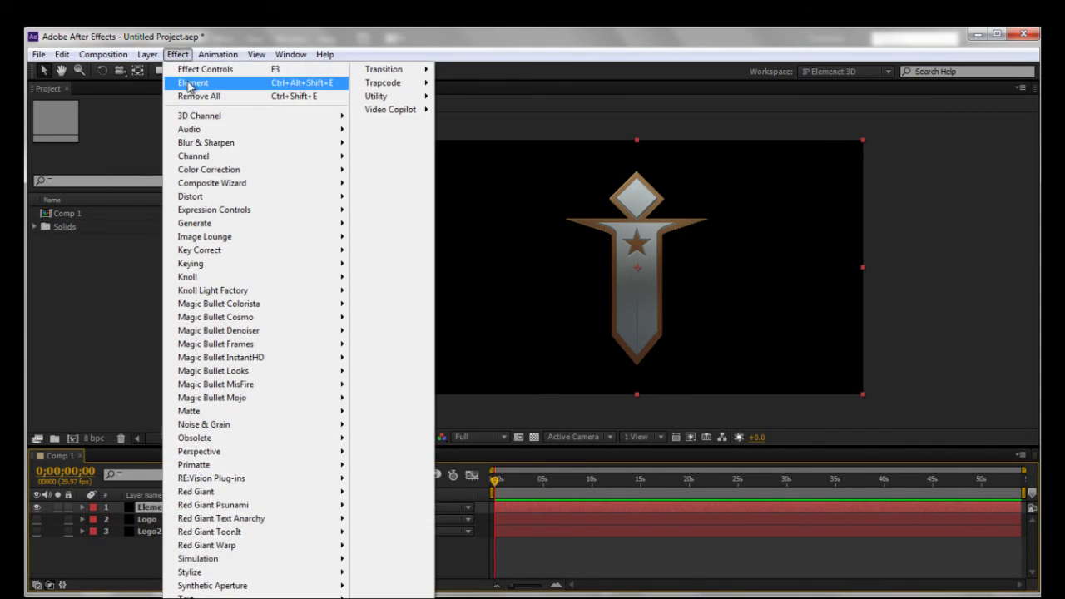
left_click(193, 69)
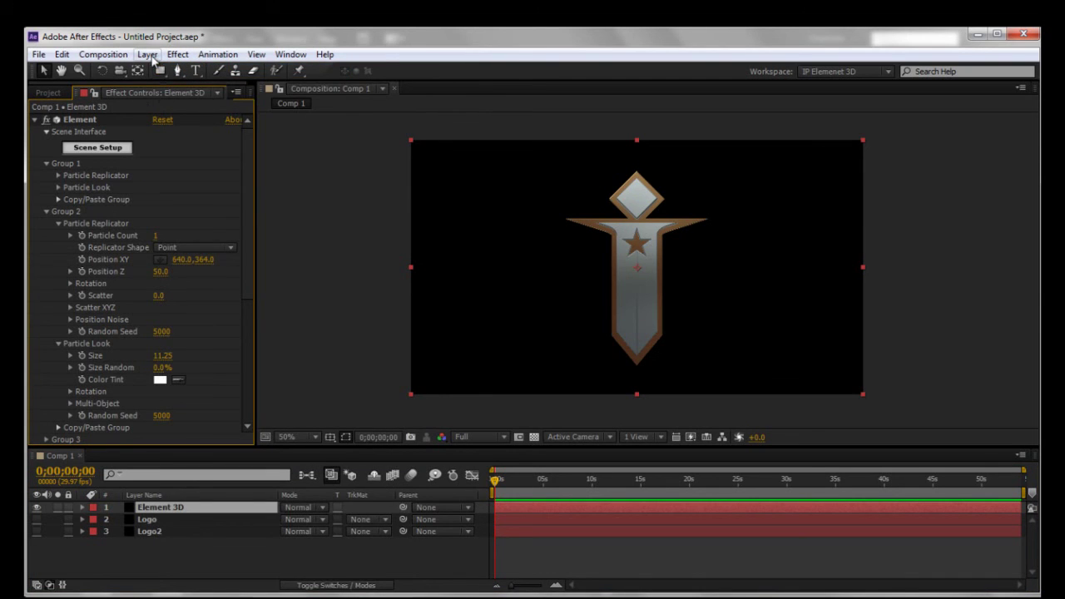
Add a two-node camera with the 50mm preset to the composition.
left_click(147, 54)
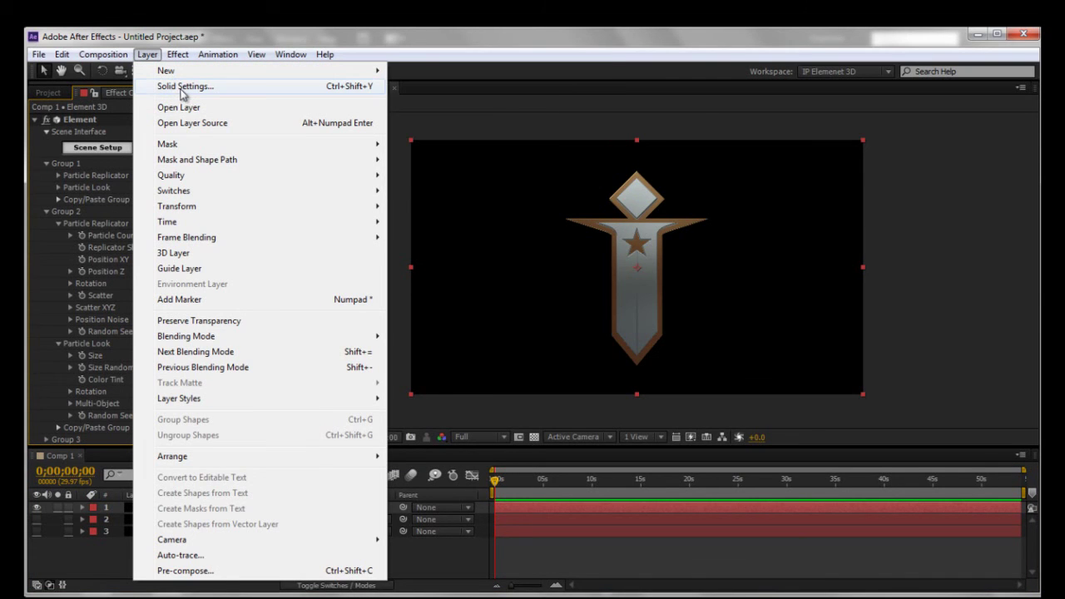
mouse_move(183, 72)
left_click(425, 117)
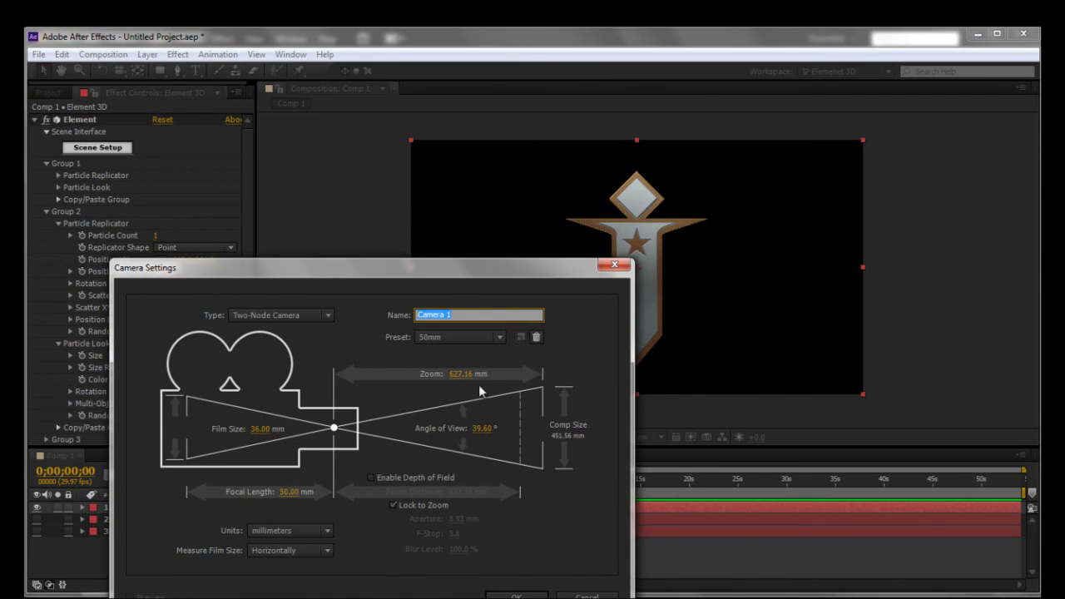
left_click(524, 596)
Enlarge the composition view and orbit the camera around the sword to examine the depth between its two layers.
scroll(647, 316, "up", 2)
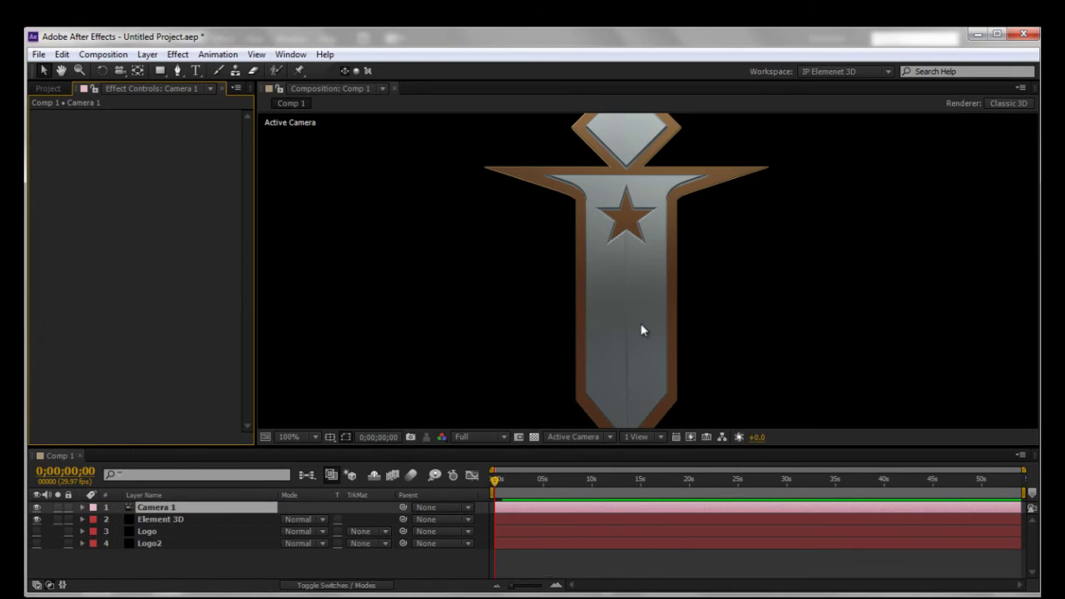
left_click_drag(622, 446, 622, 475)
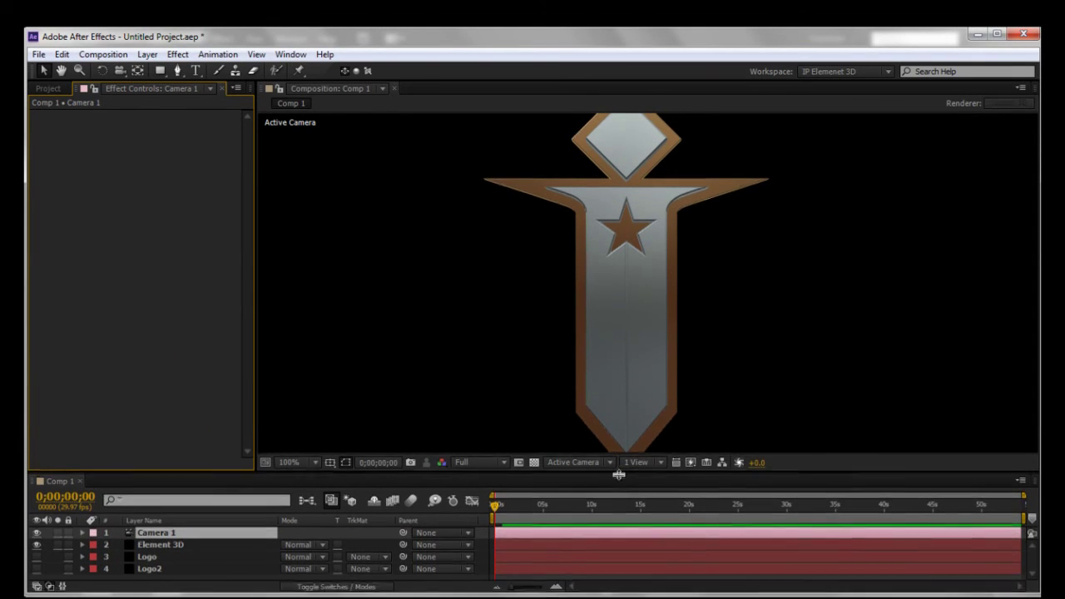
key("c")
left_click(623, 319)
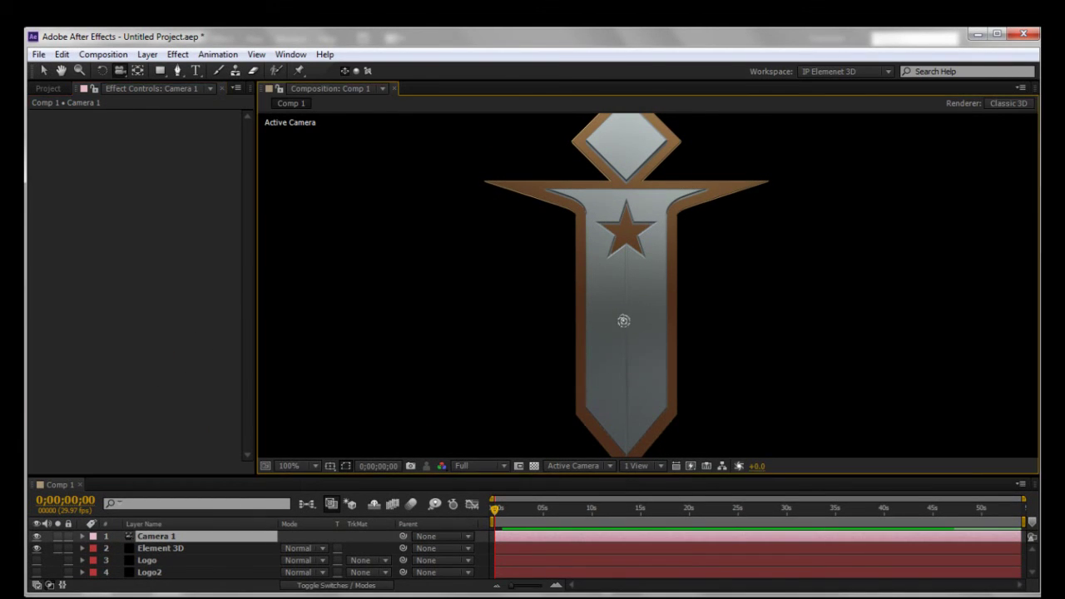
left_click_drag(625, 302, 794, 294)
key("c")
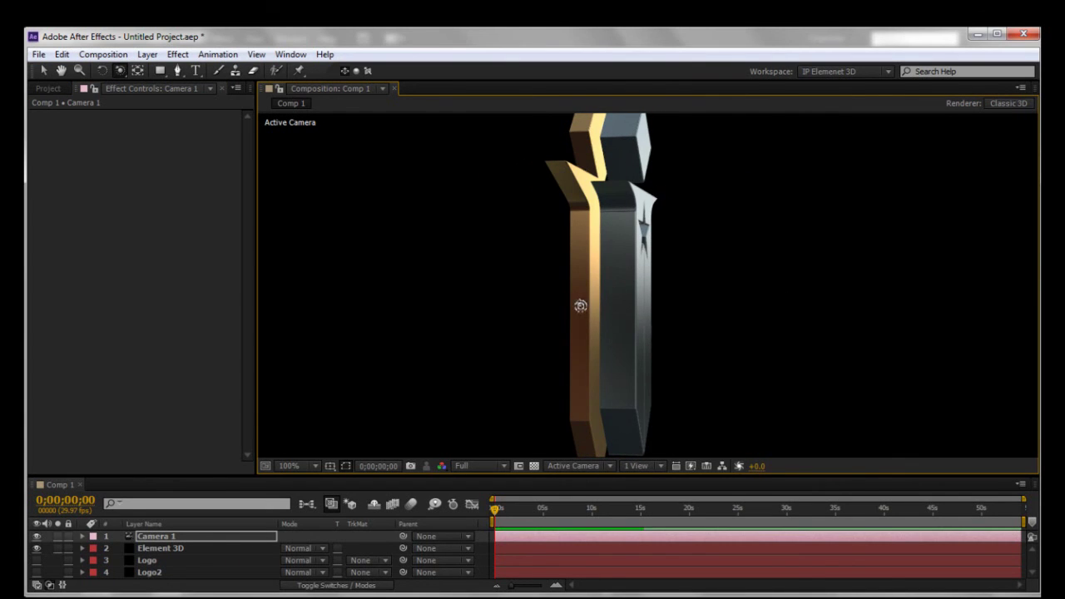
Set Position Z in the Element 3D layer's Group 2 to 0 and orbit the camera to inspect the joined sword from several angles.
left_click(161, 548)
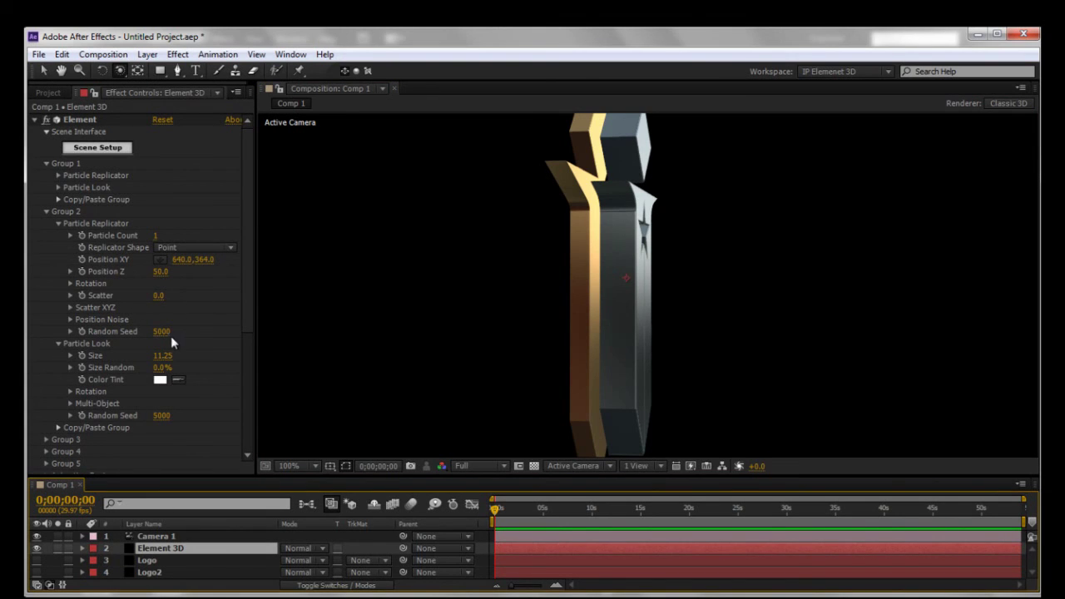
left_click_drag(159, 271, 158, 271)
left_click_drag(628, 264, 659, 336)
scroll(613, 238, "down", 2)
left_click_drag(596, 293, 537, 275)
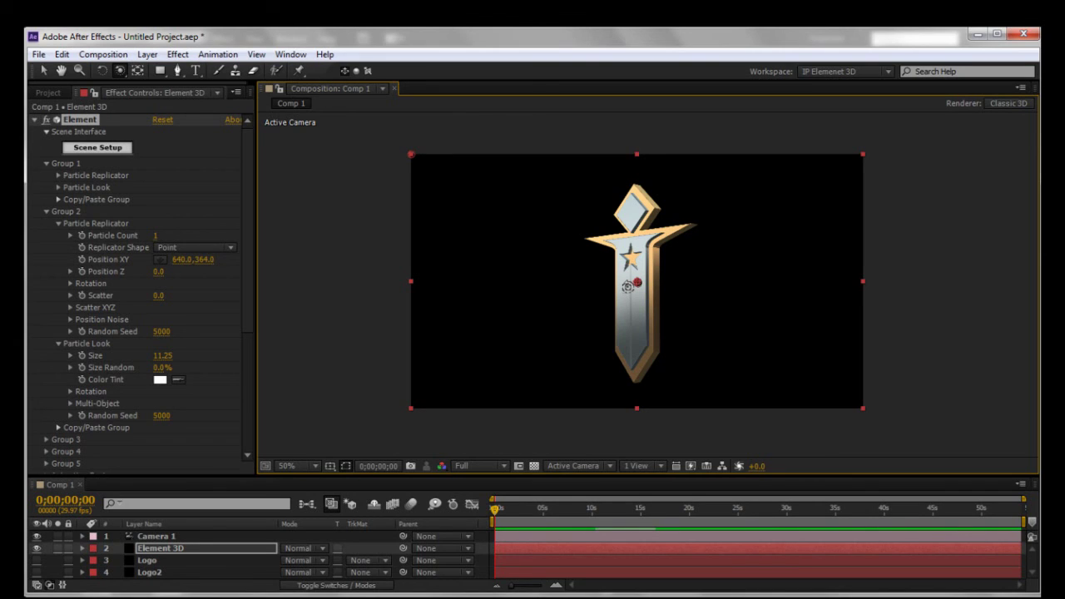
left_click_drag(662, 267, 736, 270)
left_click_drag(647, 264, 606, 275)
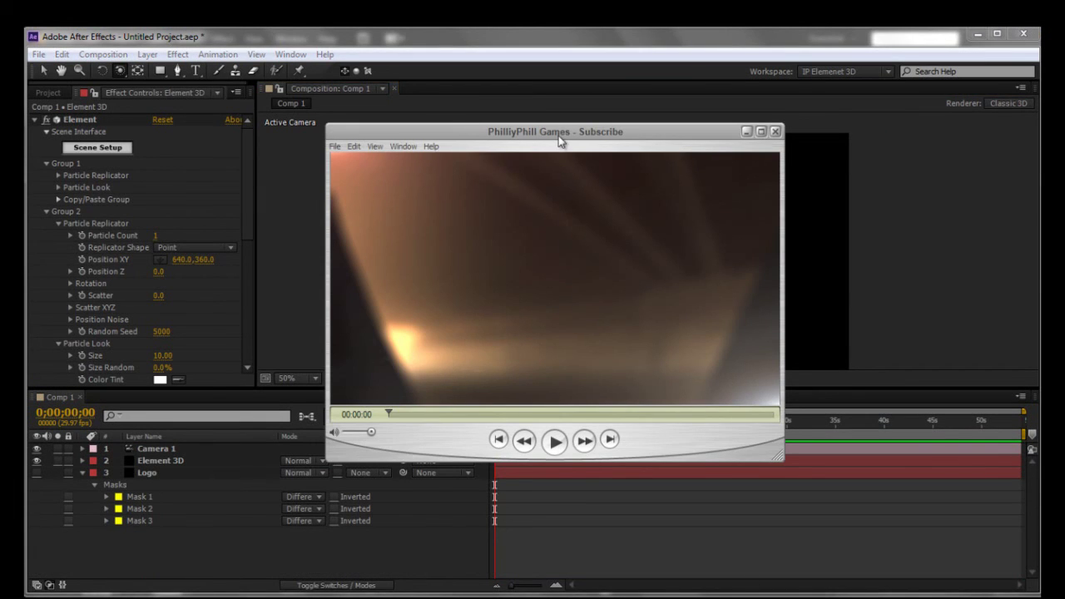
Switch to the video player, enlarge its window, and play the finished Subscribe animation repeatedly to review the extruded logo in use.
left_click_drag(558, 136, 517, 123)
left_click_drag(734, 440, 809, 480)
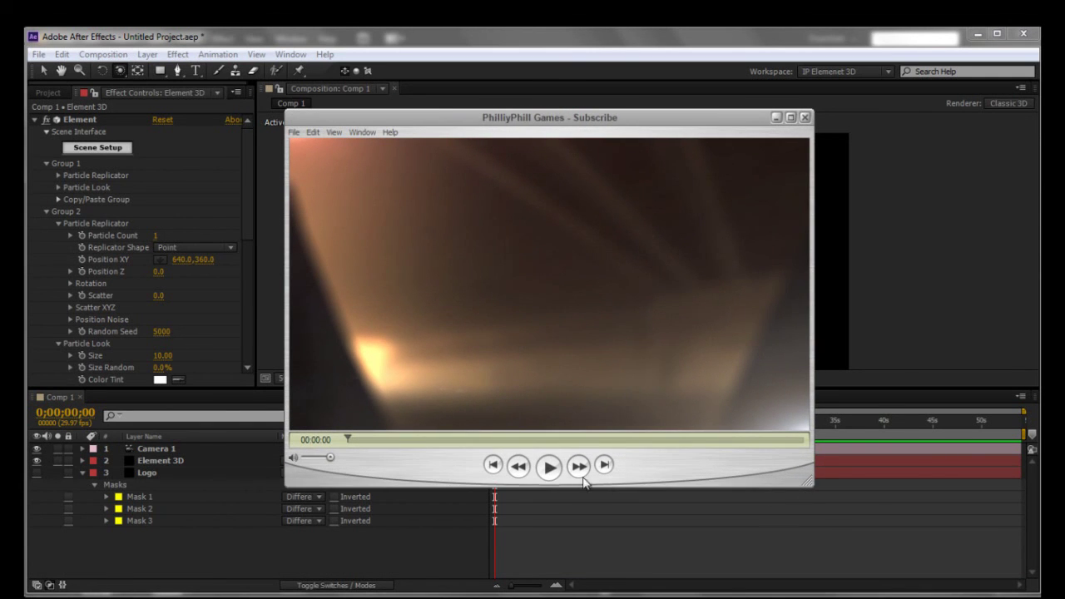
left_click(549, 467)
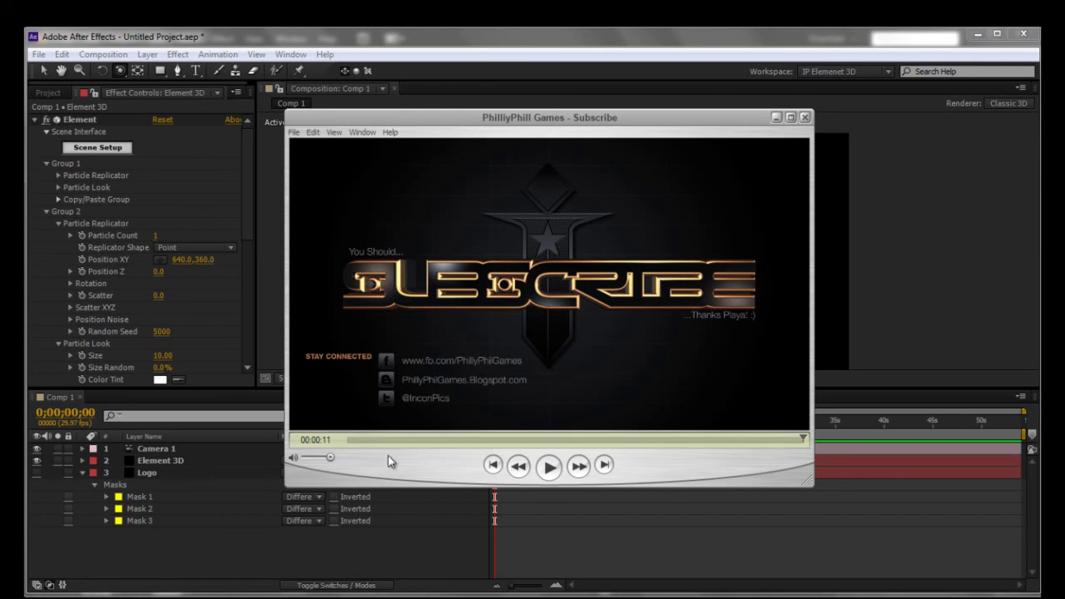
left_click(552, 468)
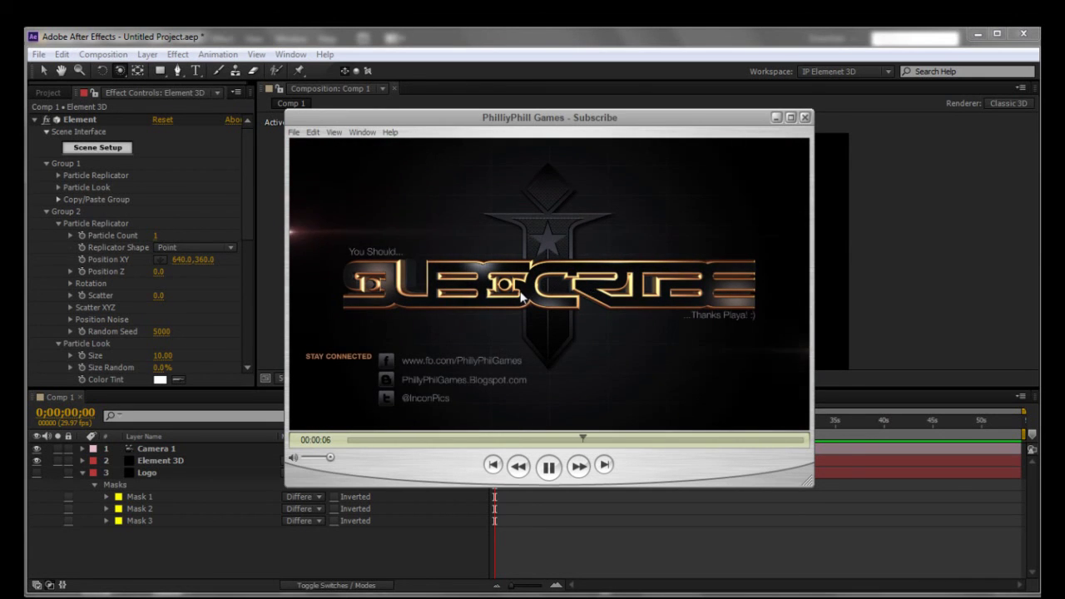
left_click(543, 468)
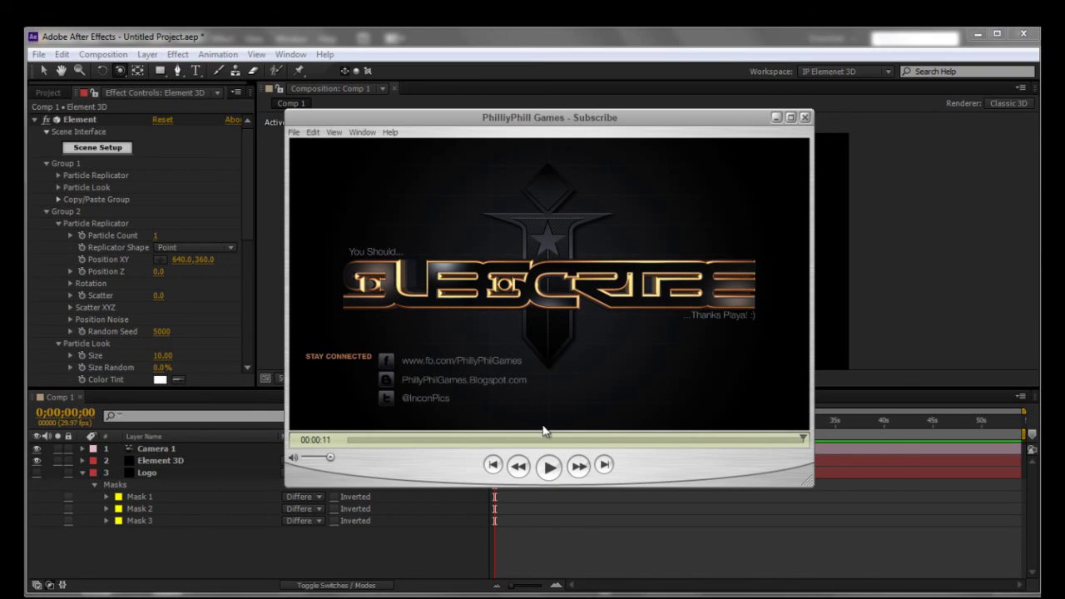
left_click(549, 468)
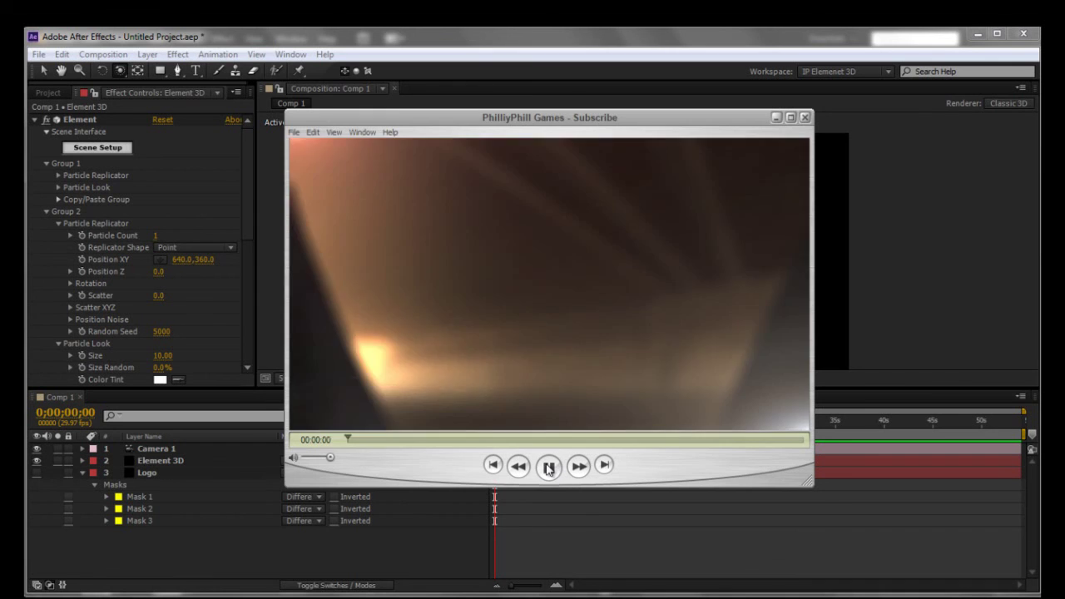